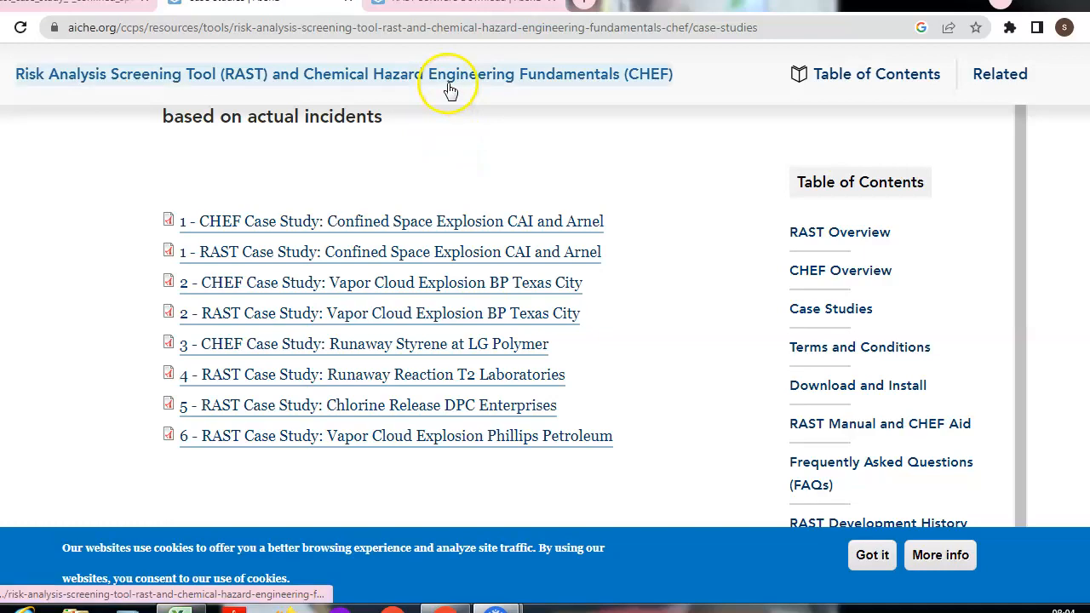
Scroll through the CCPS RAST Software Download form, starting at its required Full Name field
{"action": "left_click", "coordinate": [469, 2]}
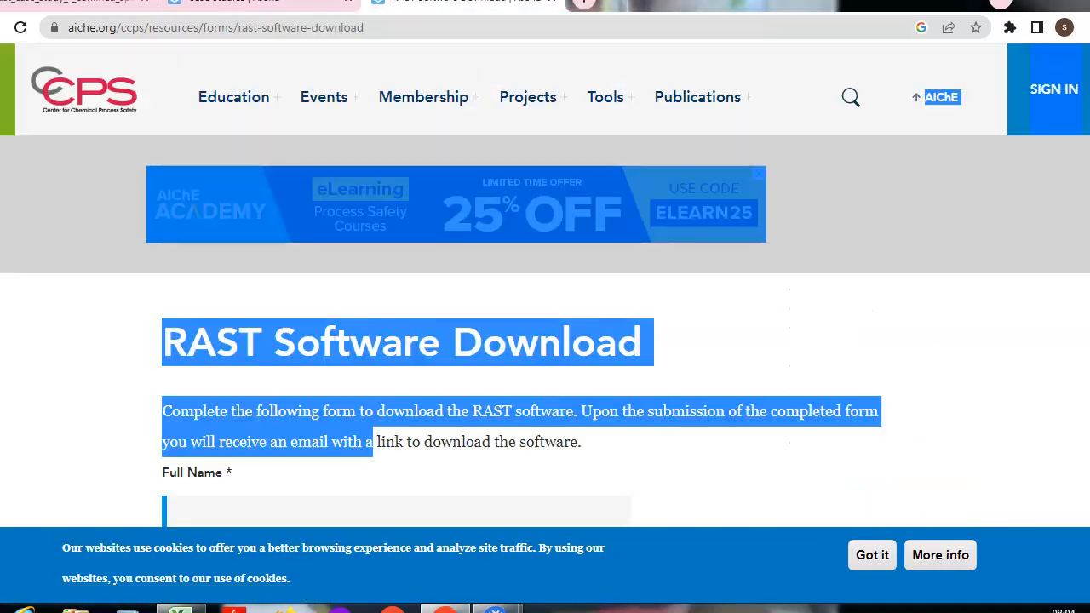
{"action": "left_click", "coordinate": [852, 335]}
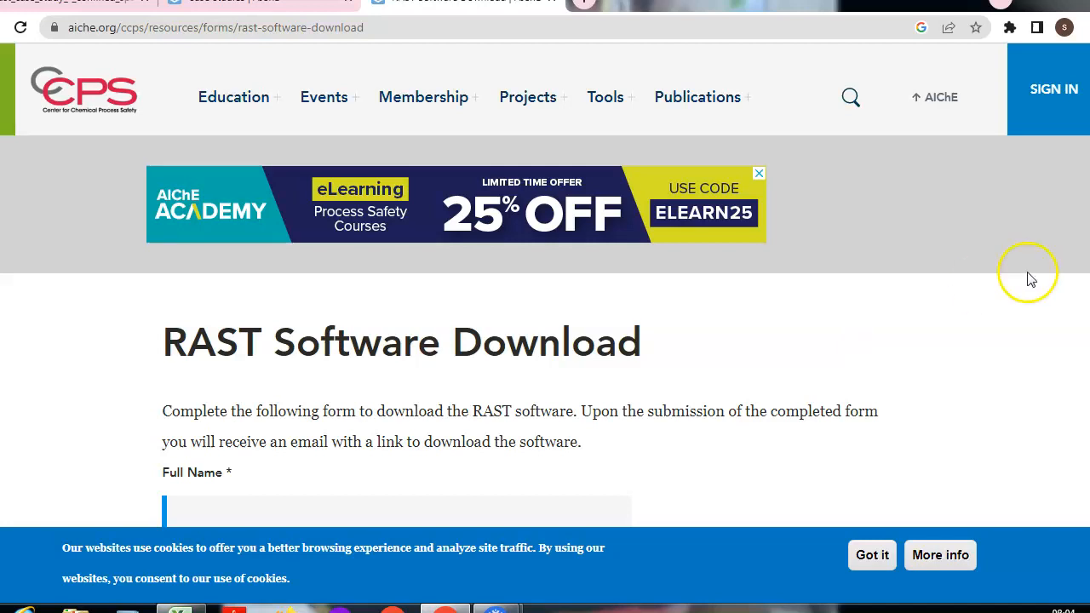
{"action": "scroll", "coordinate": [546, 340], "scroll_direction": "down", "scroll_amount": 7}
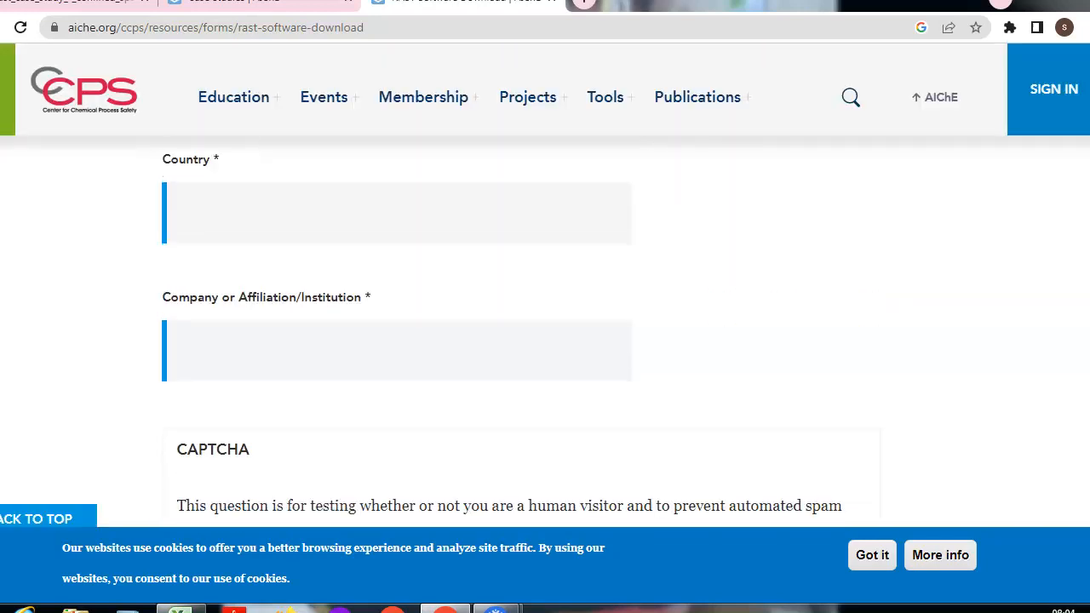
{"action": "scroll", "coordinate": [545, 340], "scroll_direction": "down", "scroll_amount": 2}
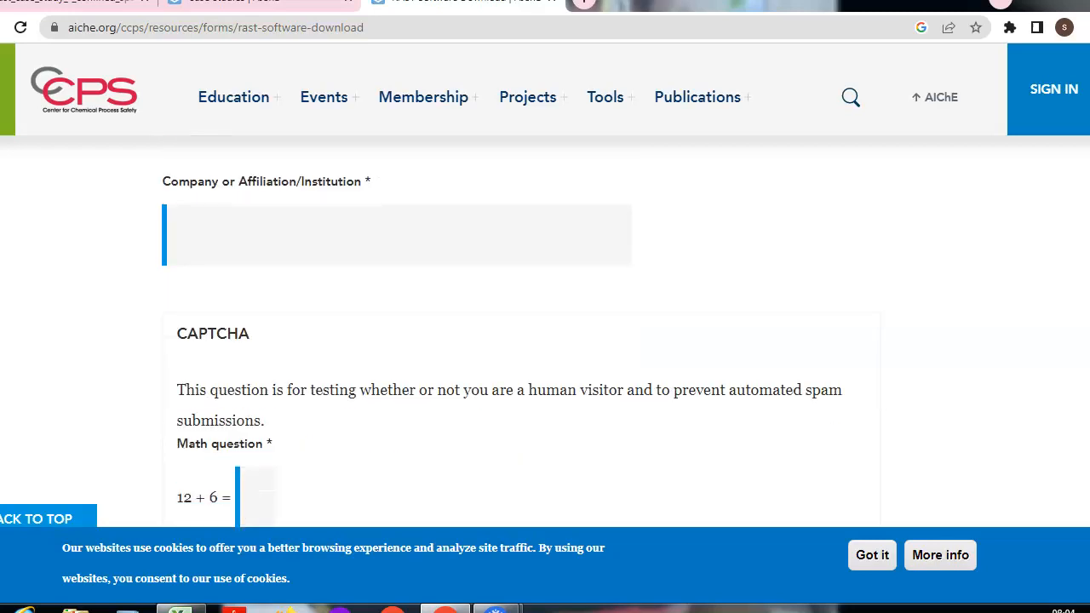
{"action": "scroll", "coordinate": [546, 341], "scroll_direction": "down", "scroll_amount": 2}
{"action": "left_click_drag", "start_coordinate": [1089, 315], "coordinate": [1088, 128]}
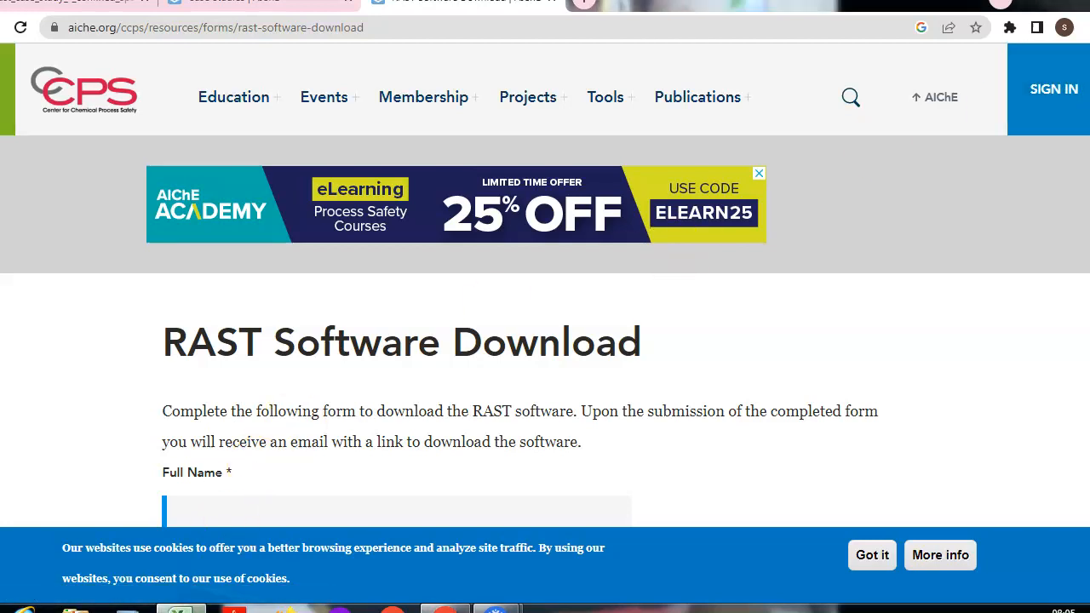
{"action": "left_click", "coordinate": [194, 609]}
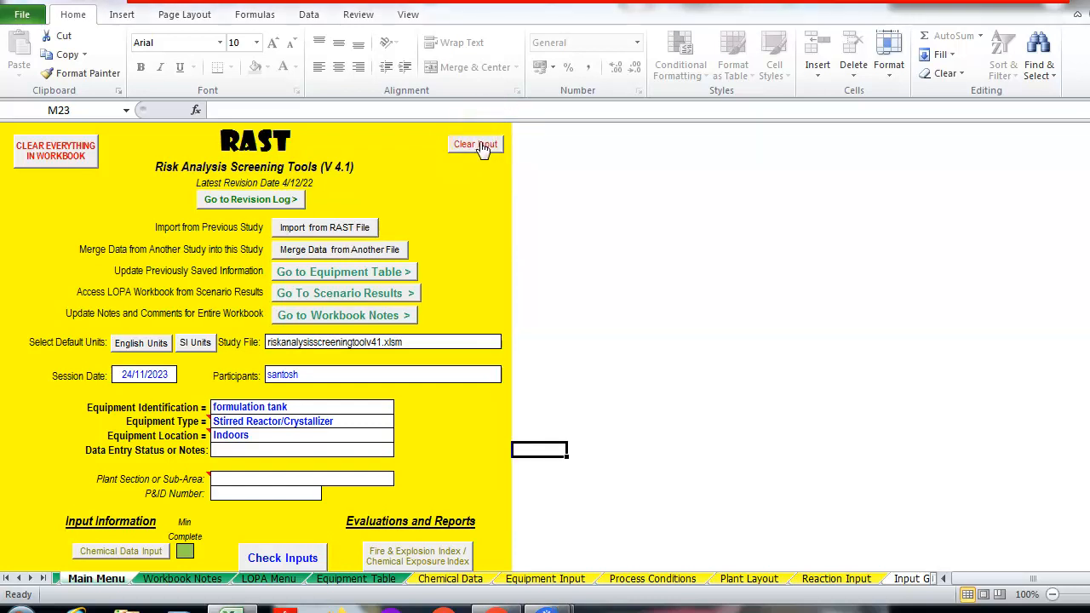
Use Clear Input on the RAST Main Menu and confirm the deletion warning with OK
{"action": "left_click", "coordinate": [479, 145]}
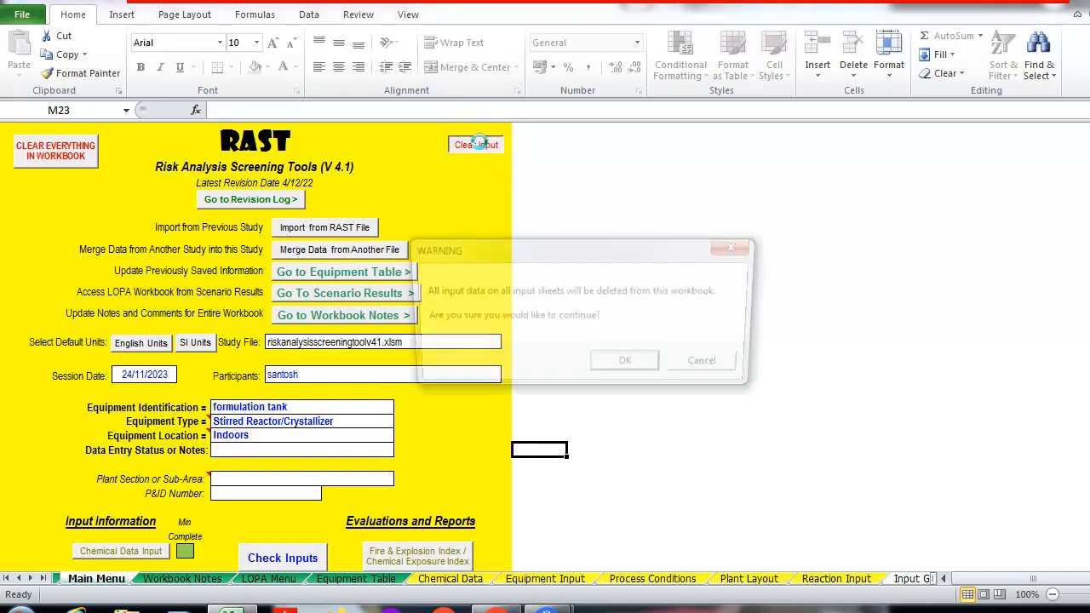
{"action": "left_click", "coordinate": [627, 366]}
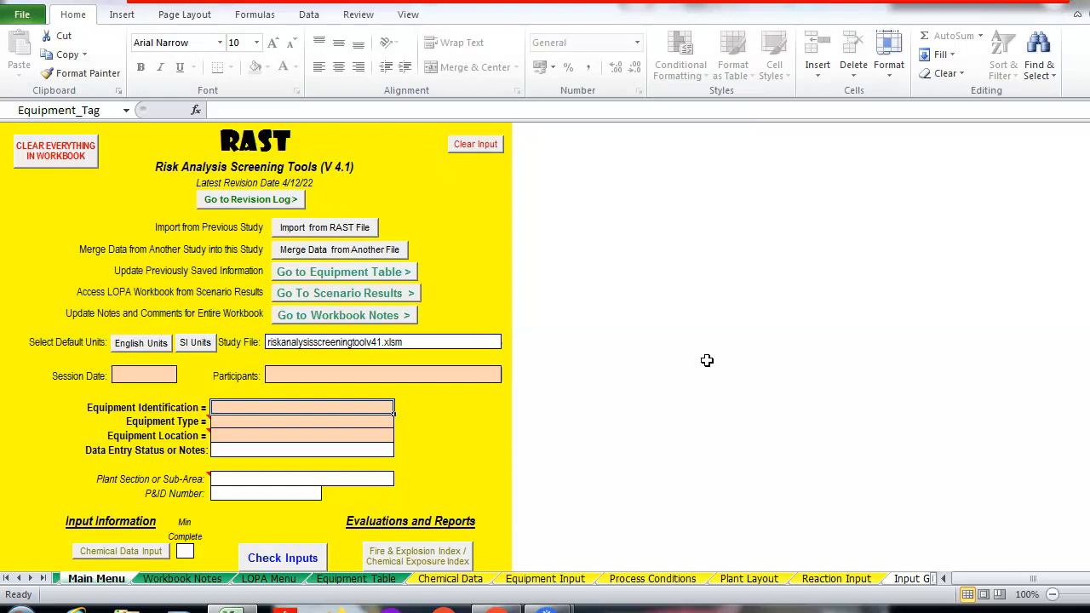
Enter session date 23/11/23, the participant's name, and equipment identification 'Formulation tank'
{"action": "left_click", "coordinate": [365, 376]}
{"action": "left_click", "coordinate": [154, 375]}
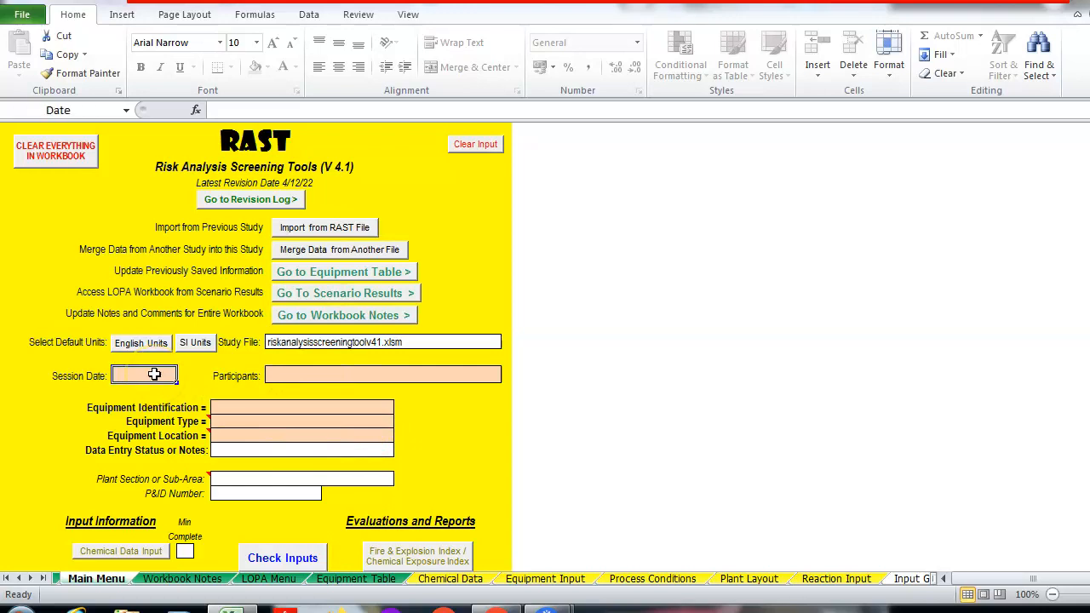
{"action": "type", "text": "2"}
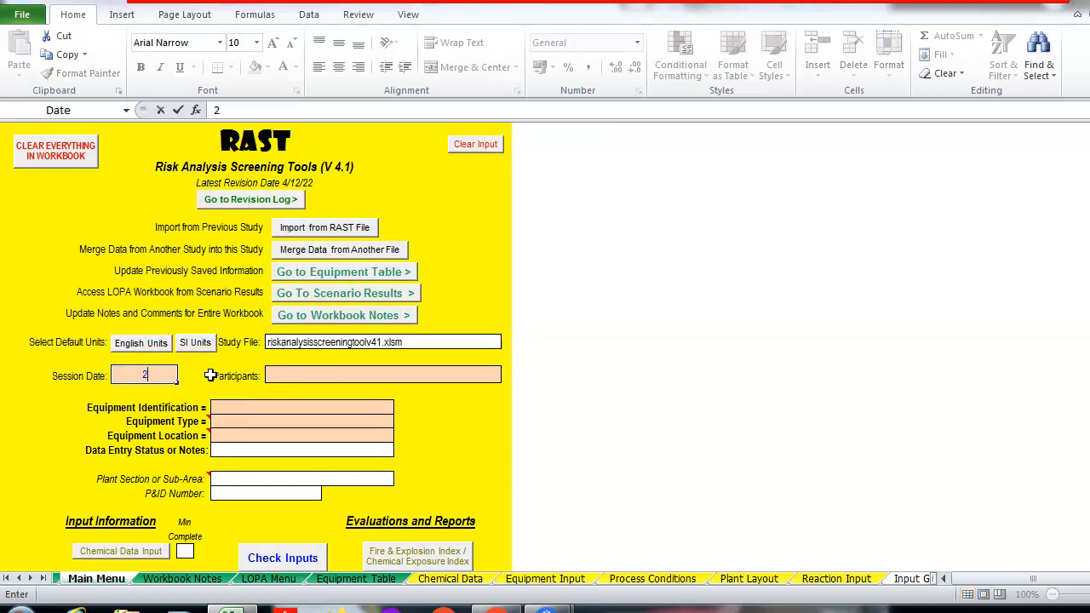
{"action": "type", "text": "3/11/23"}
{"action": "left_click", "coordinate": [298, 376]}
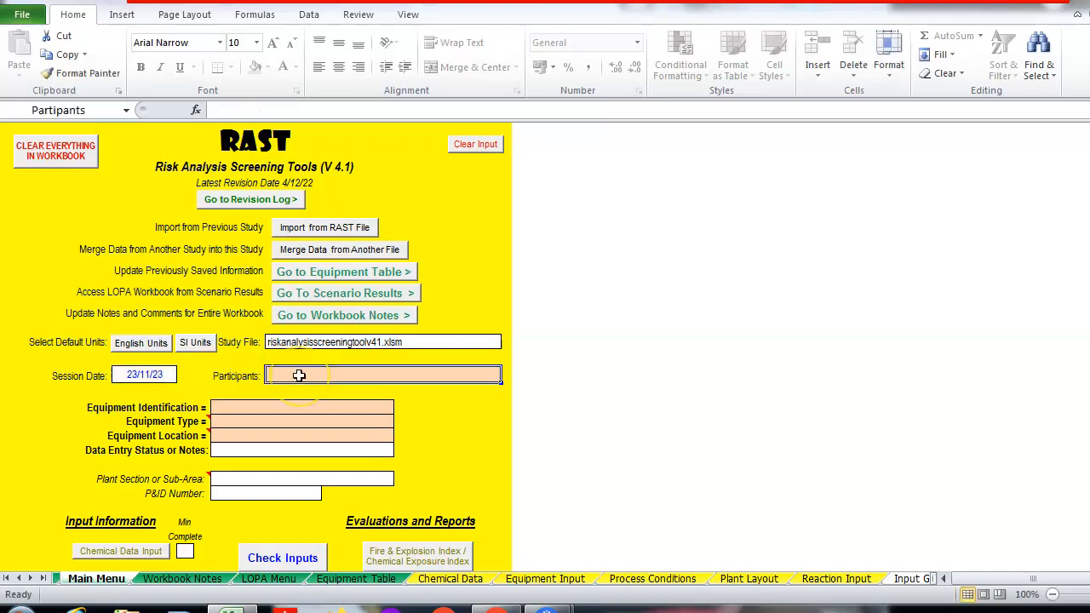
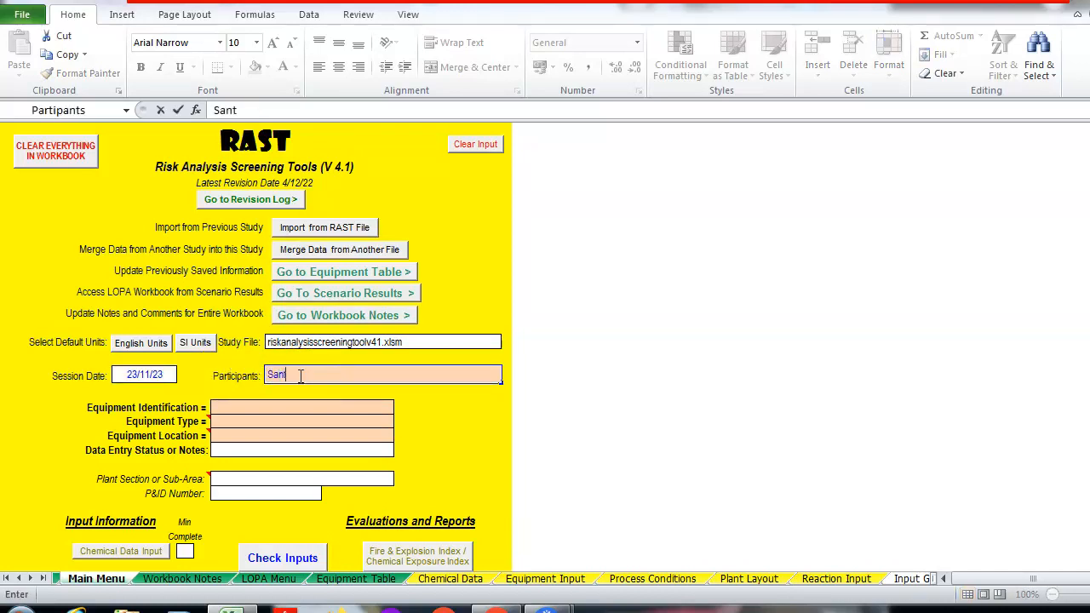
{"action": "left_click", "coordinate": [287, 406]}
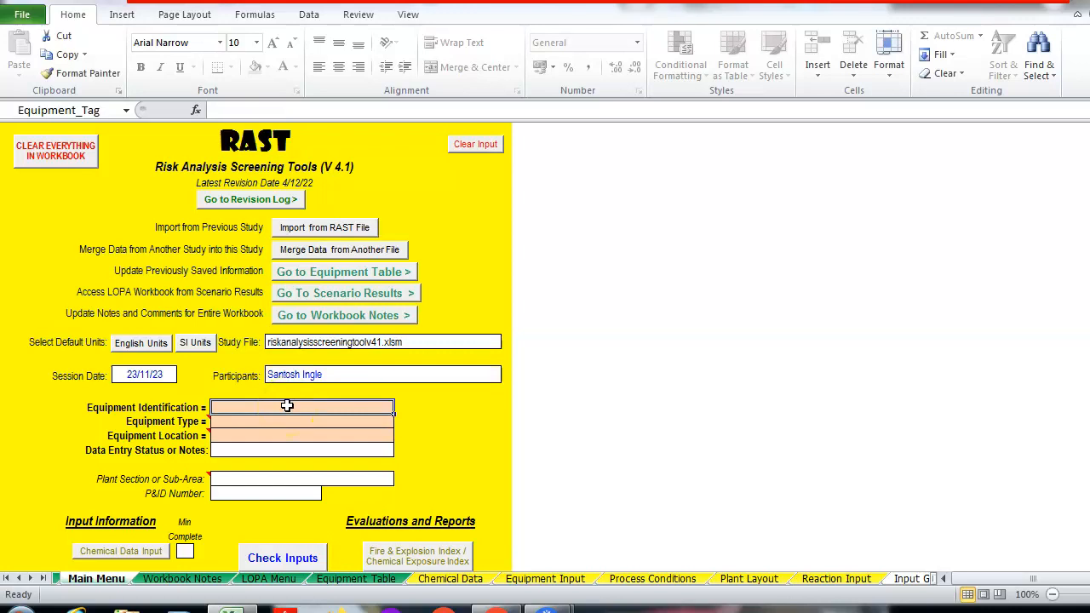
{"action": "type", "text": "F"}
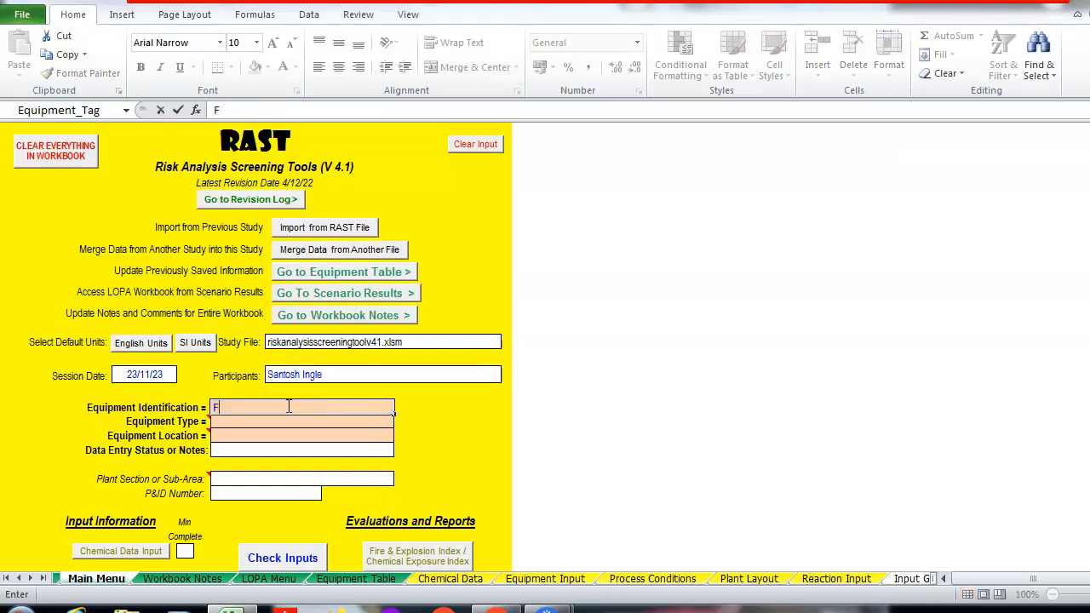
{"action": "type", "text": "ormulation tank"}
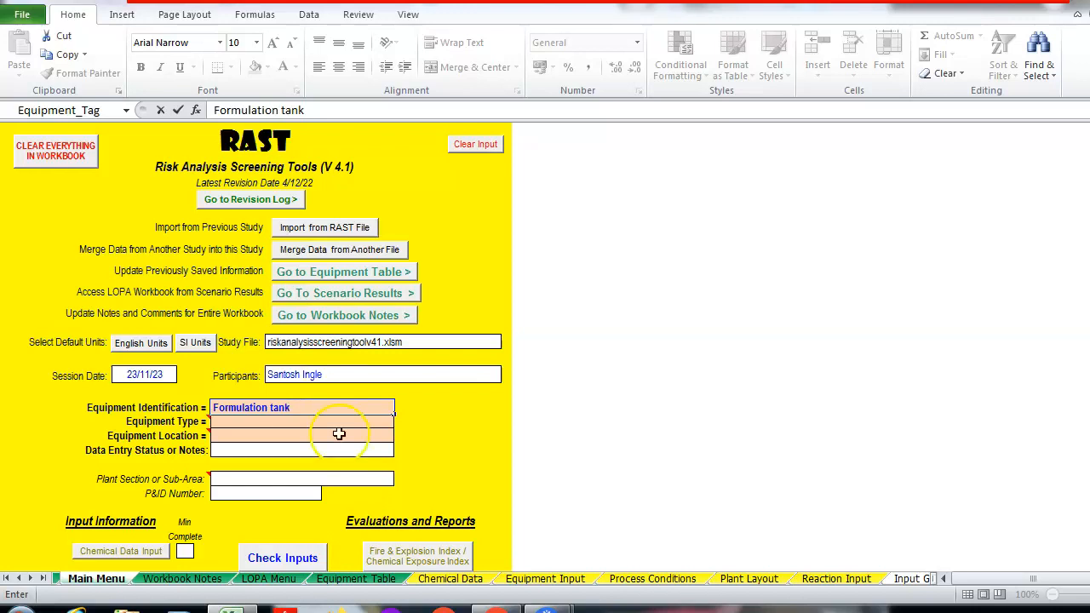
{"action": "left_click", "coordinate": [498, 610]}
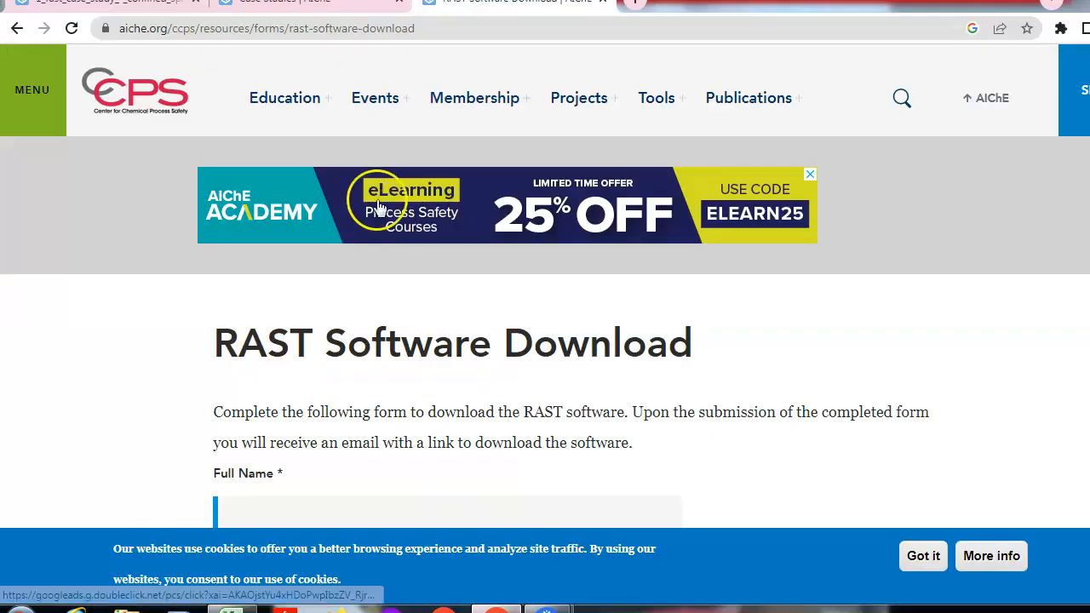
Open the '1 - RAST Case Study: Confined Space Explosion CAI and Arnel' PDF from Case Studies
{"action": "left_click", "coordinate": [340, 7]}
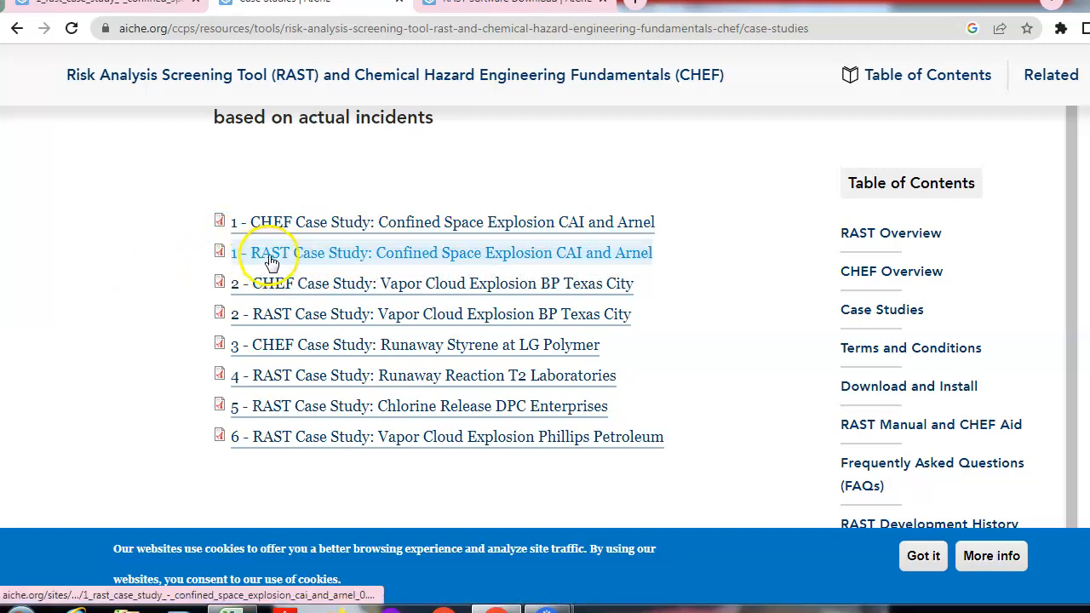
{"action": "left_click", "coordinate": [271, 252]}
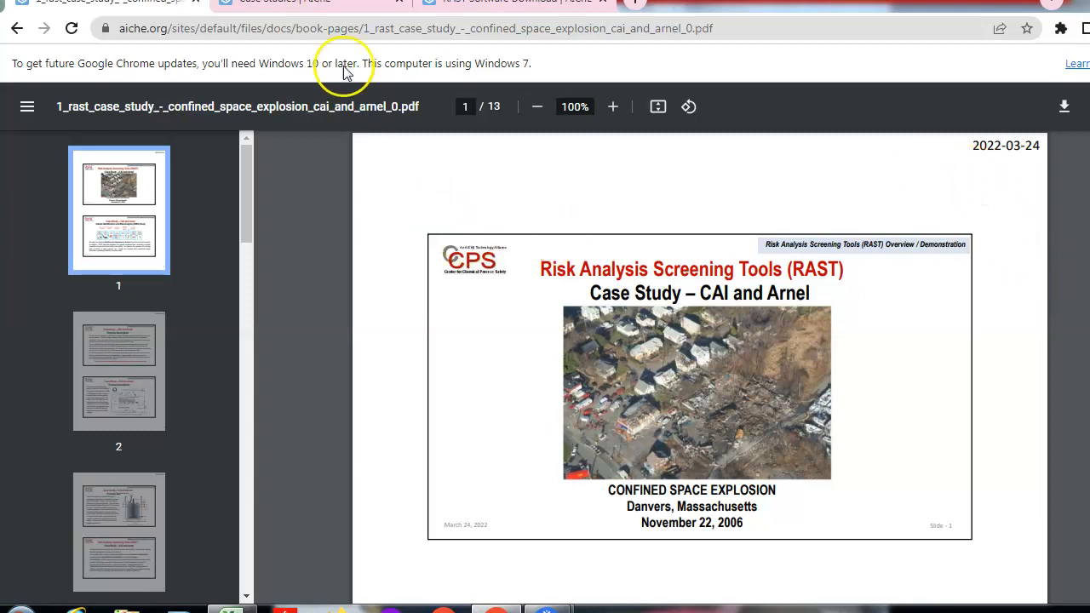
Read the CAI and Arnel case study PDF down to page 4's Main Menu instructions slide
{"action": "left_click", "coordinate": [317, 7]}
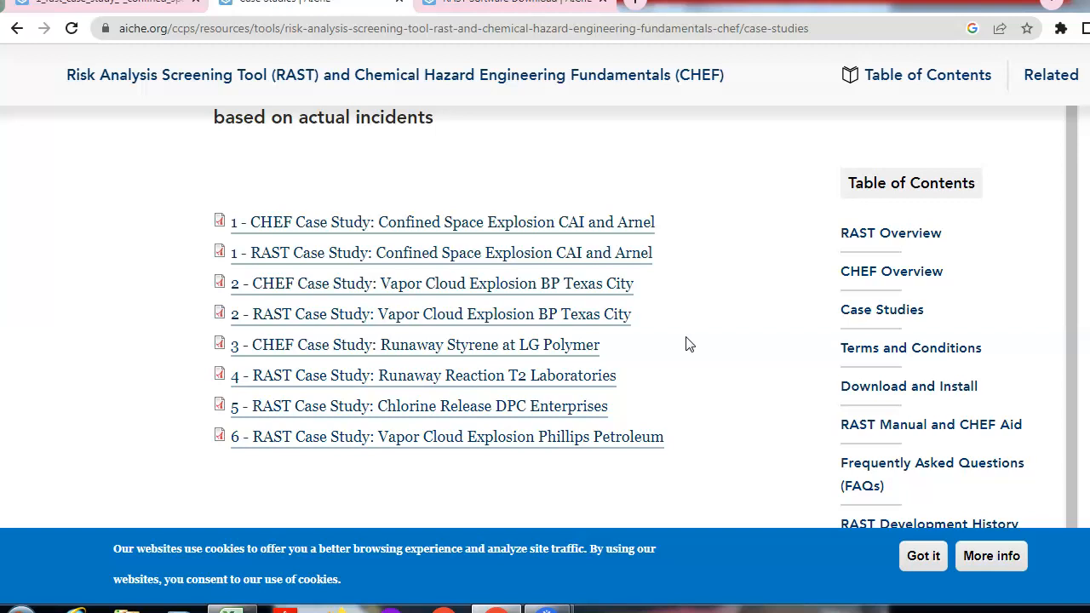
{"action": "left_click", "coordinate": [568, 253]}
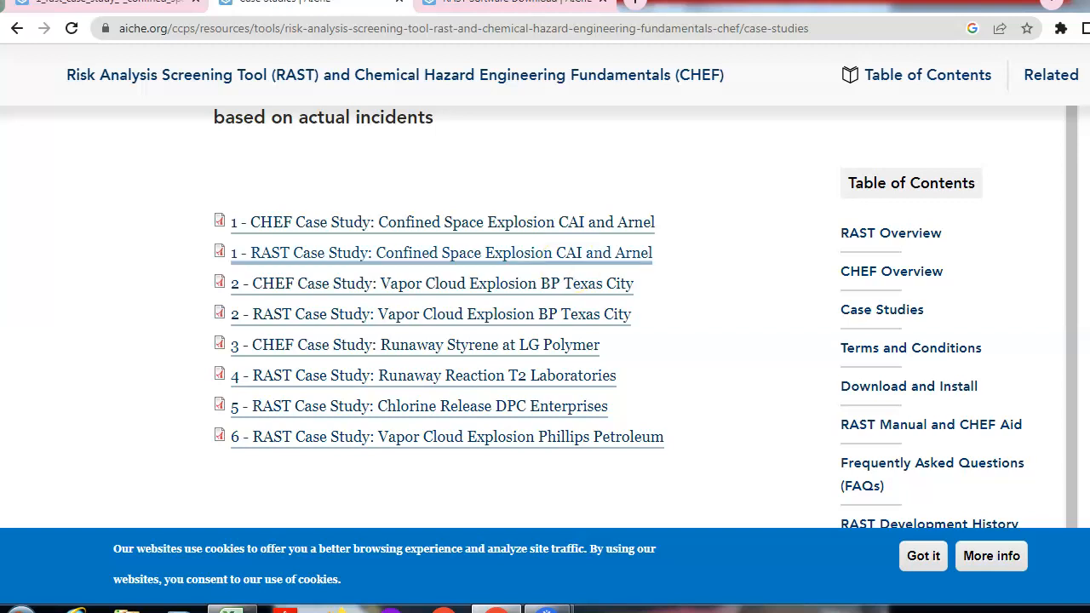
{"action": "left_click", "coordinate": [107, 9]}
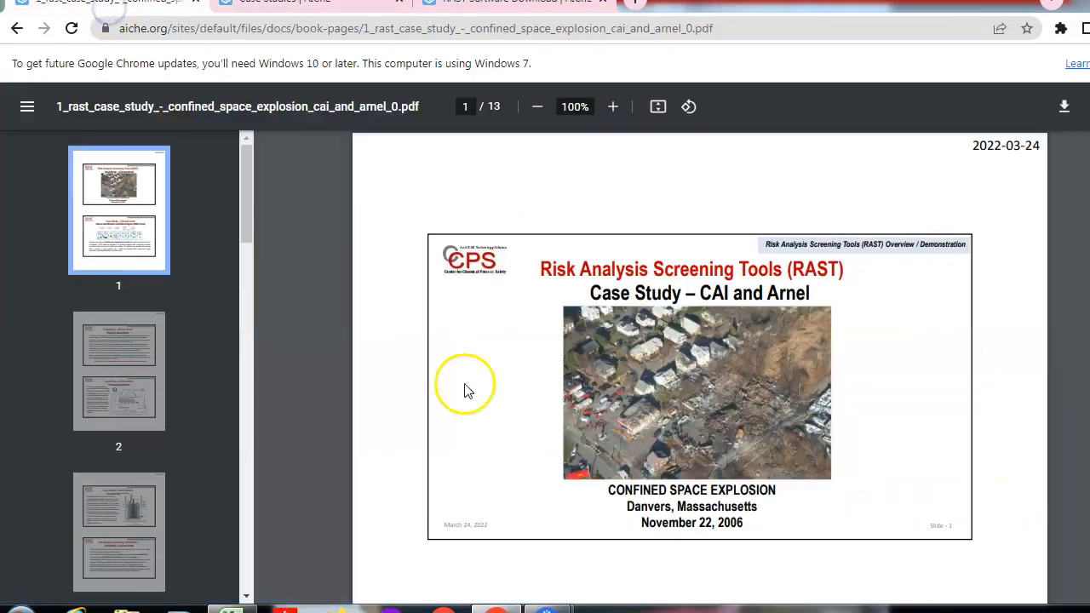
{"action": "scroll", "coordinate": [694, 474], "scroll_direction": "down", "scroll_amount": 5}
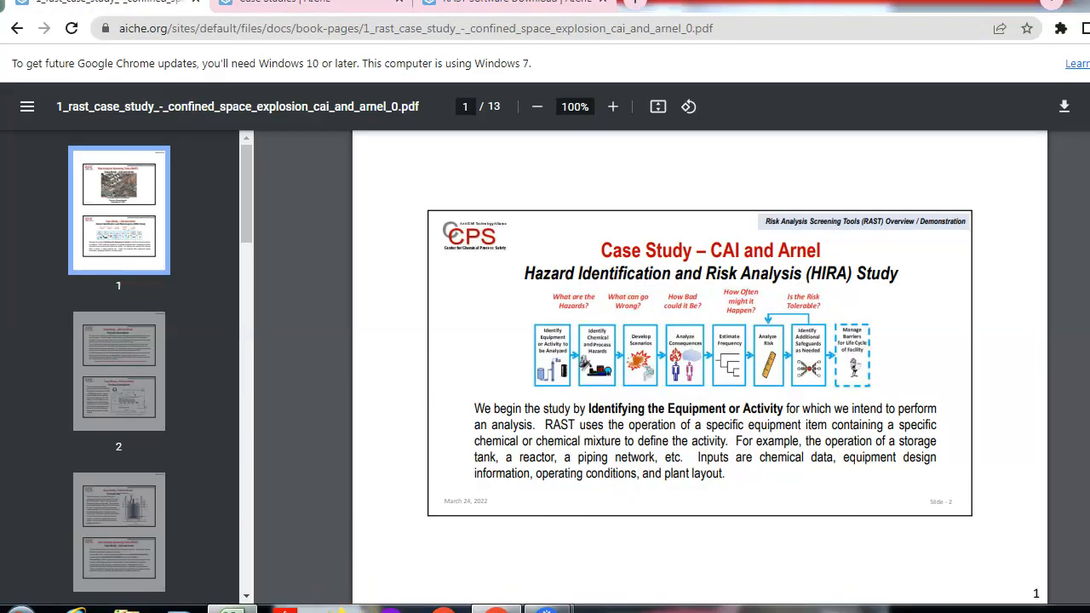
{"action": "left_click", "coordinate": [246, 610]}
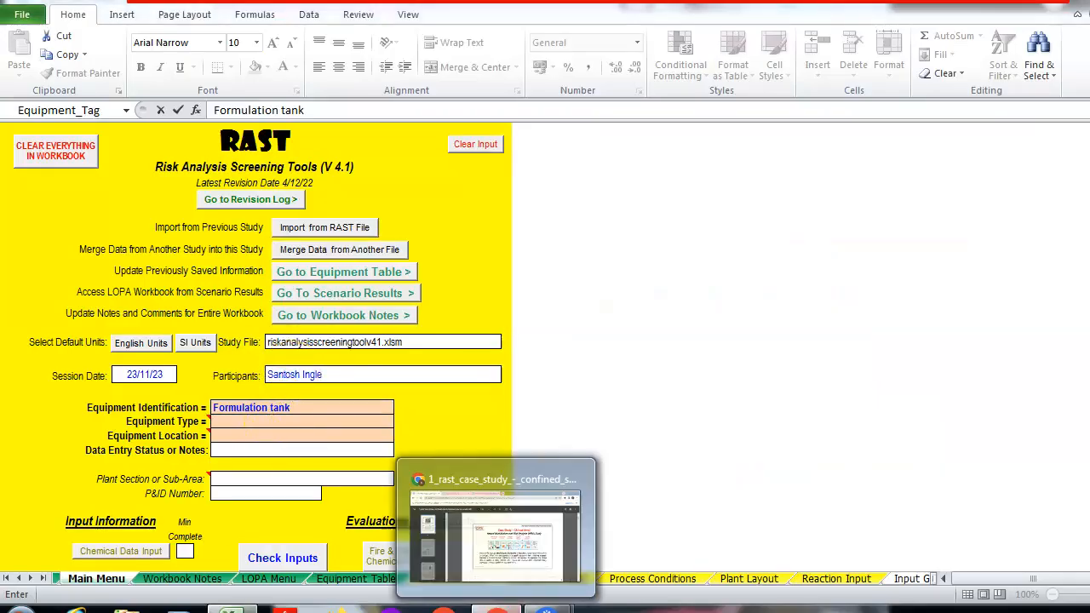
{"action": "left_click", "coordinate": [511, 473]}
{"action": "scroll", "coordinate": [699, 367], "scroll_direction": "down", "scroll_amount": 15}
{"action": "scroll", "coordinate": [698, 367], "scroll_direction": "down", "scroll_amount": 8}
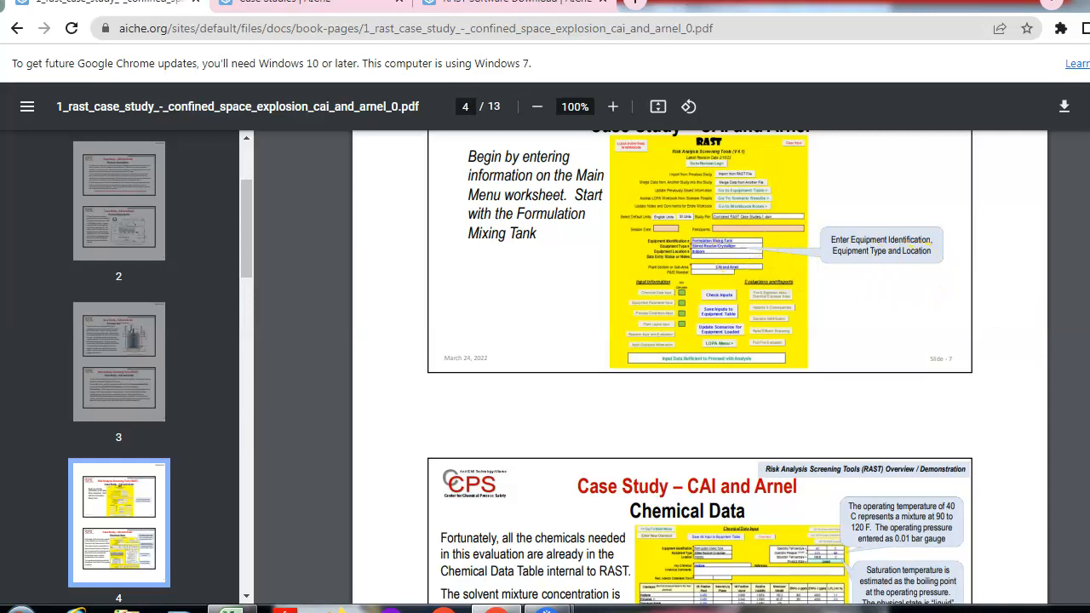
{"action": "scroll", "coordinate": [755, 304], "scroll_direction": "up", "scroll_amount": 2}
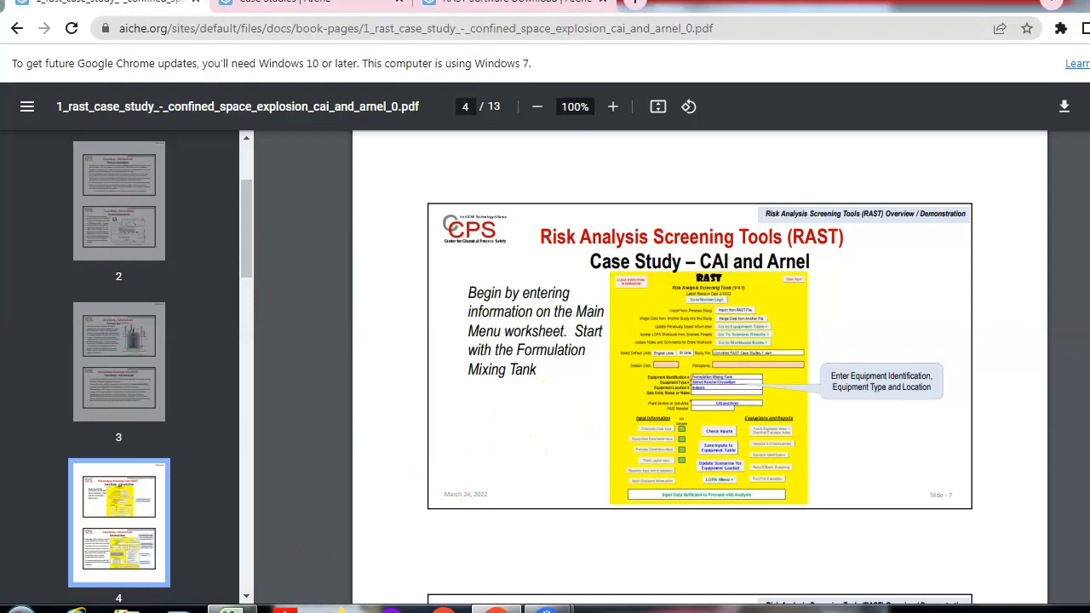
{"action": "left_click", "coordinate": [231, 610]}
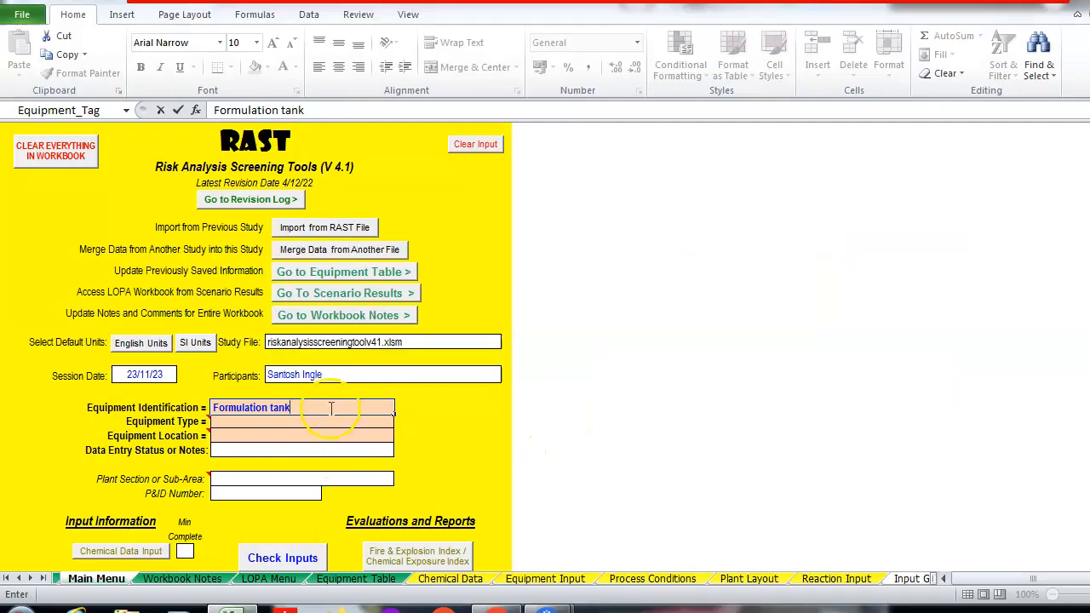
Set Equipment Type to Stirred Reactor/Crystallizer from the dropdown
{"action": "left_click", "coordinate": [310, 434]}
{"action": "left_click", "coordinate": [308, 423]}
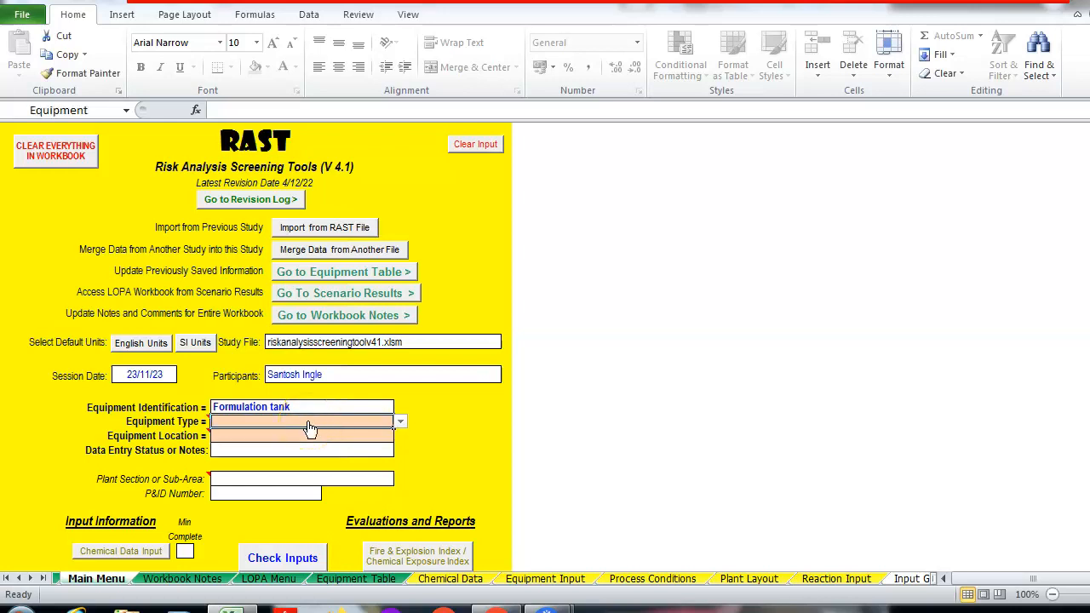
{"action": "left_click", "coordinate": [399, 422]}
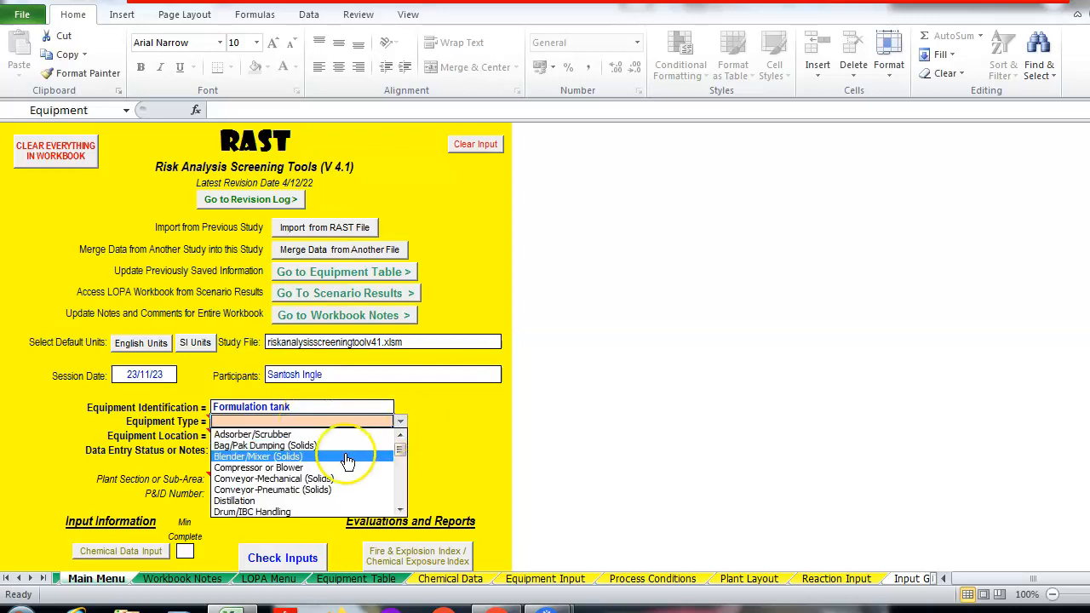
{"action": "left_click", "coordinate": [401, 484]}
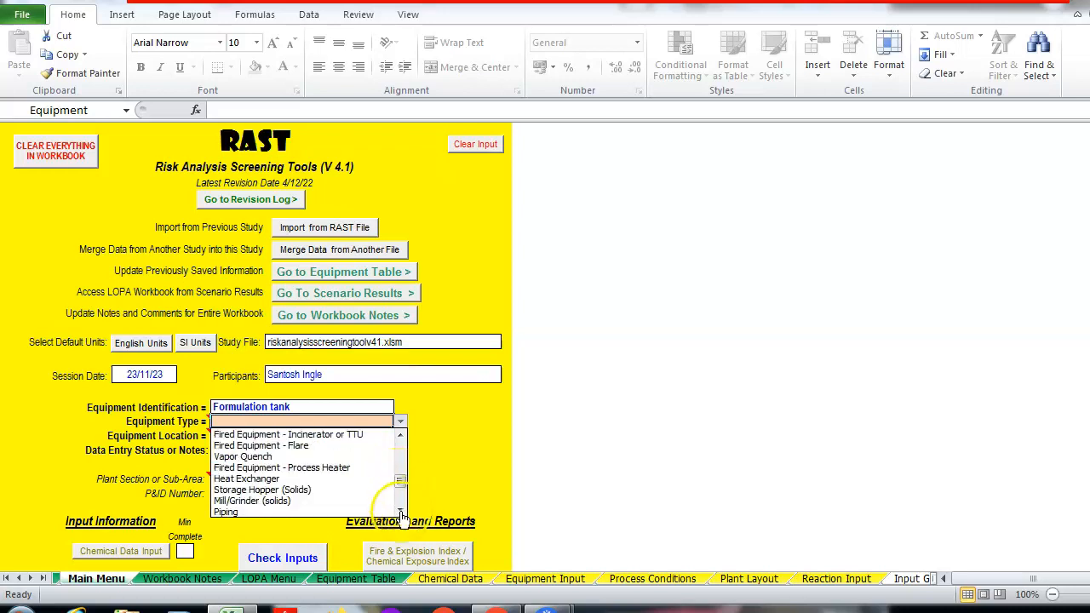
{"action": "left_click", "coordinate": [400, 511]}
{"action": "left_click", "coordinate": [400, 511]}
{"action": "left_click", "coordinate": [400, 511]}
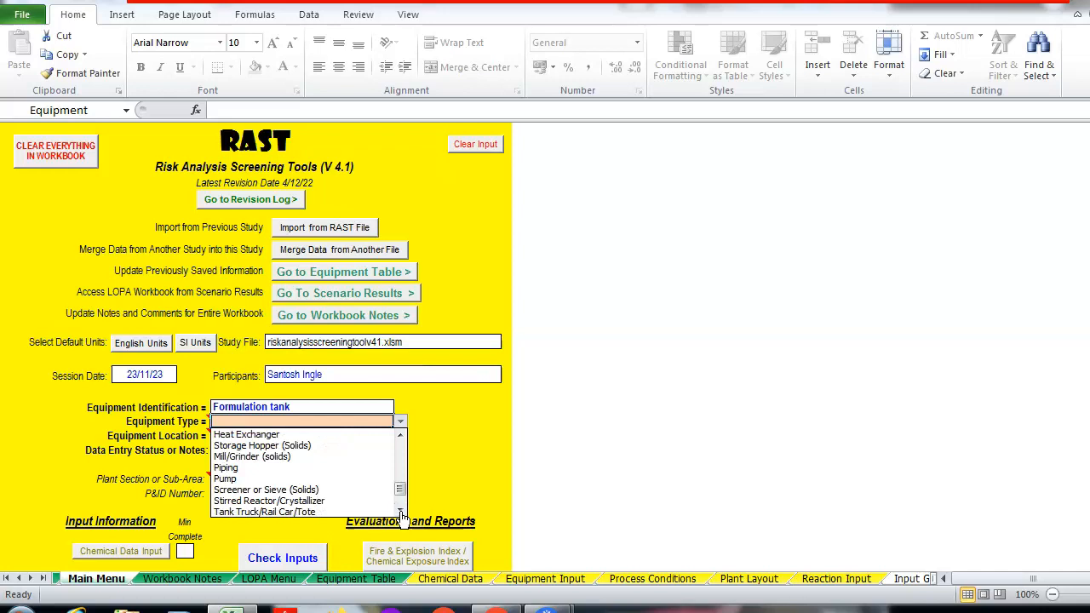
{"action": "left_click", "coordinate": [302, 503]}
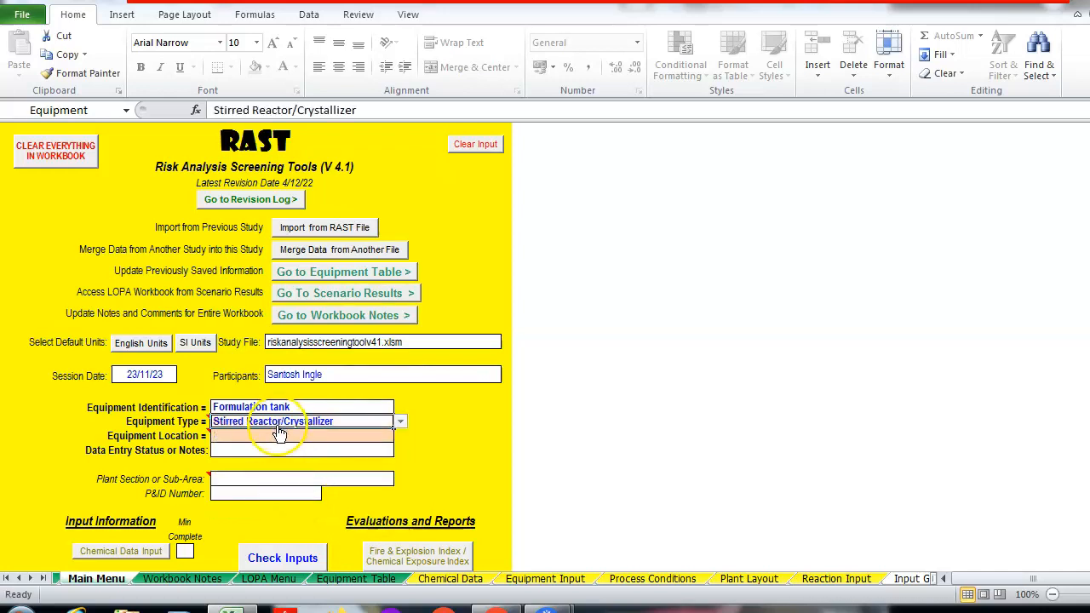
{"action": "key", "text": "alt+Down"}
{"action": "left_click", "coordinate": [460, 460]}
Set Equipment Location to Indoors
{"action": "left_click", "coordinate": [367, 433]}
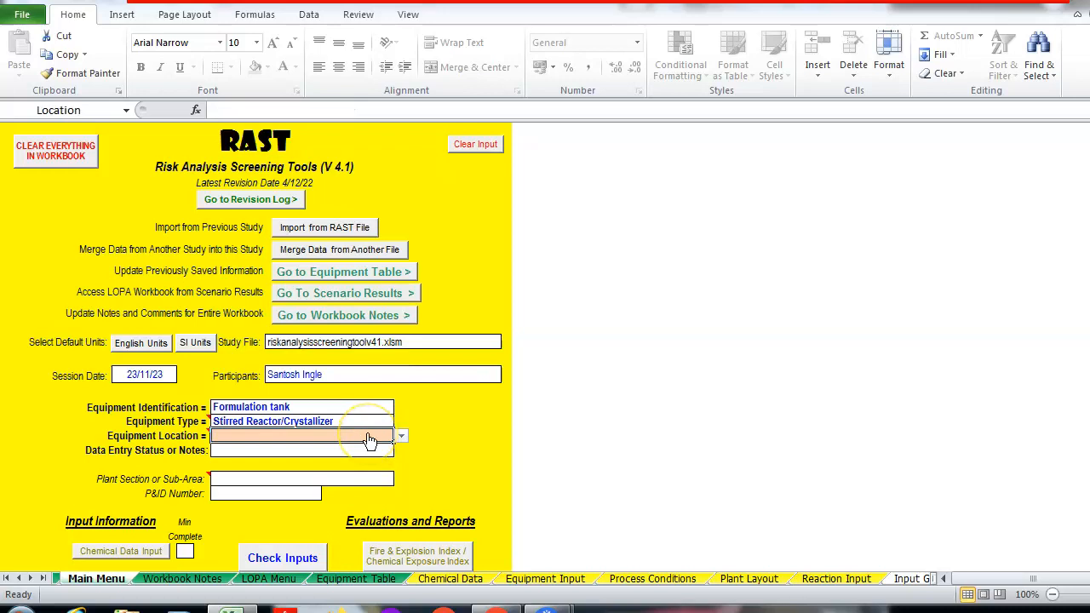
{"action": "left_click", "coordinate": [401, 437]}
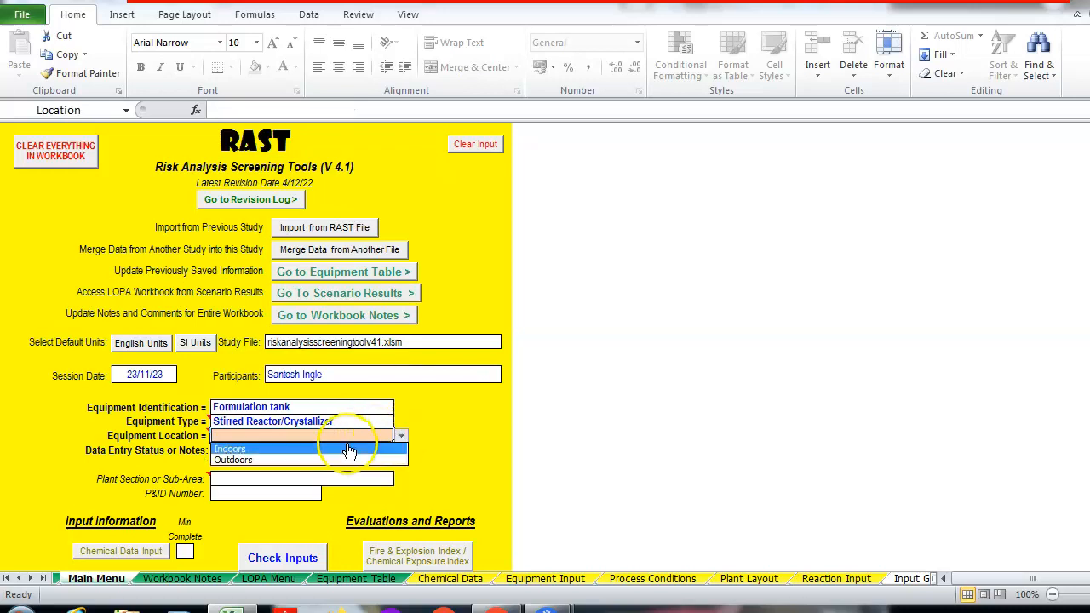
{"action": "left_click", "coordinate": [349, 450]}
{"action": "left_click", "coordinate": [436, 450]}
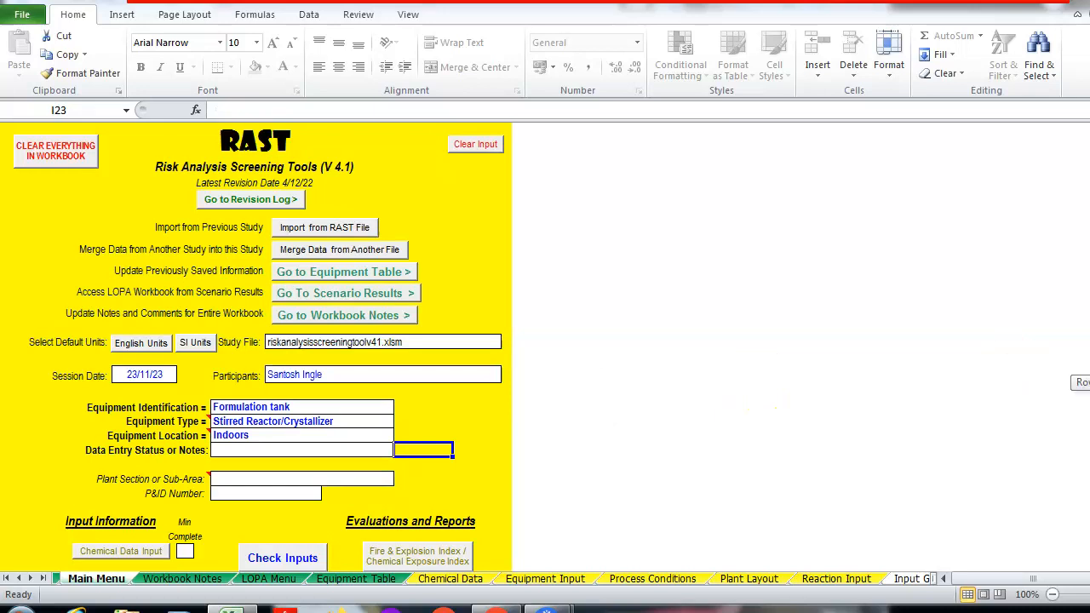
{"action": "scroll", "coordinate": [266, 347], "scroll_direction": "down", "scroll_amount": 4}
{"action": "scroll", "coordinate": [266, 348], "scroll_direction": "down", "scroll_amount": 1}
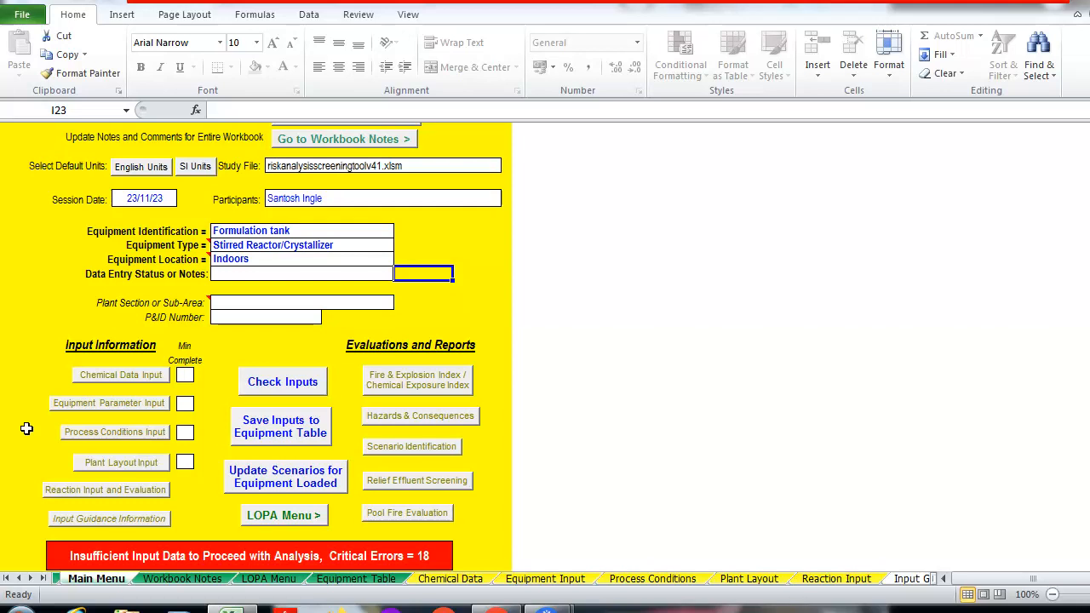
Open the Chemical Data Input sheet and choose Heptane from the Key Chemical dropdown
{"action": "left_click", "coordinate": [123, 376]}
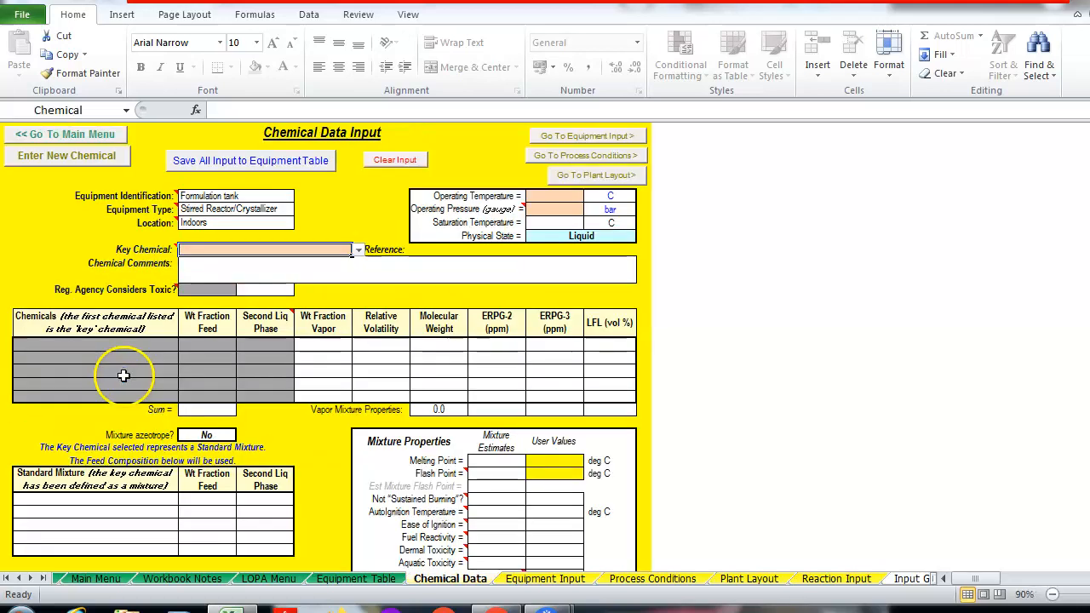
{"action": "left_click", "coordinate": [357, 251]}
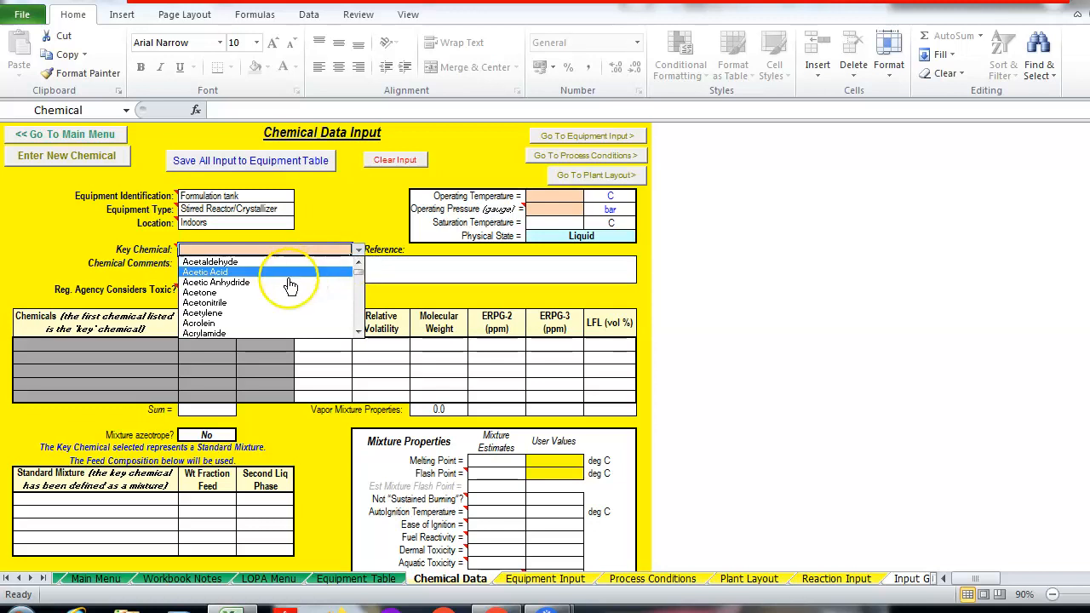
{"action": "left_click", "coordinate": [358, 317]}
{"action": "left_click", "coordinate": [358, 317]}
{"action": "left_click", "coordinate": [357, 317]}
{"action": "left_click", "coordinate": [358, 317]}
{"action": "left_click", "coordinate": [357, 317]}
{"action": "left_click", "coordinate": [357, 317]}
{"action": "left_click", "coordinate": [358, 316]}
{"action": "left_click", "coordinate": [358, 317]}
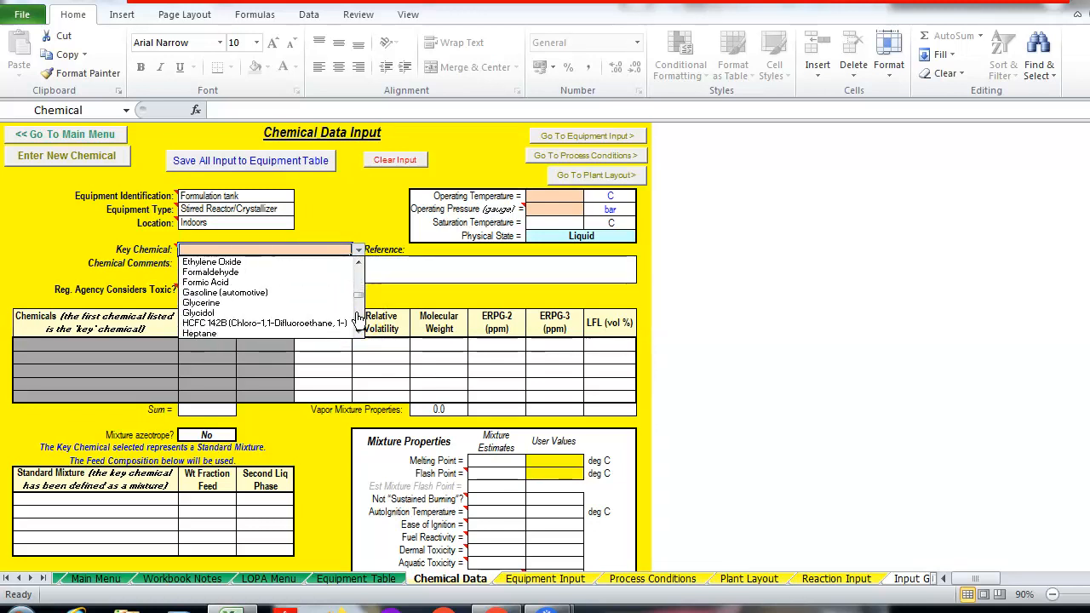
{"action": "left_click", "coordinate": [252, 332]}
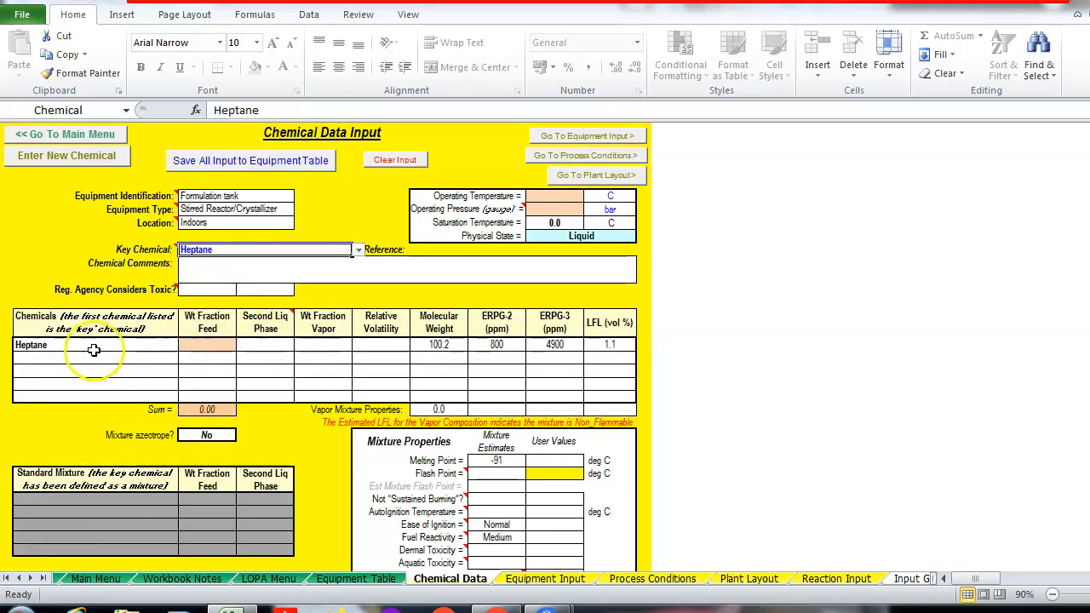
Select Propanol, 1- as the second chemical below Heptane
{"action": "left_click", "coordinate": [38, 357]}
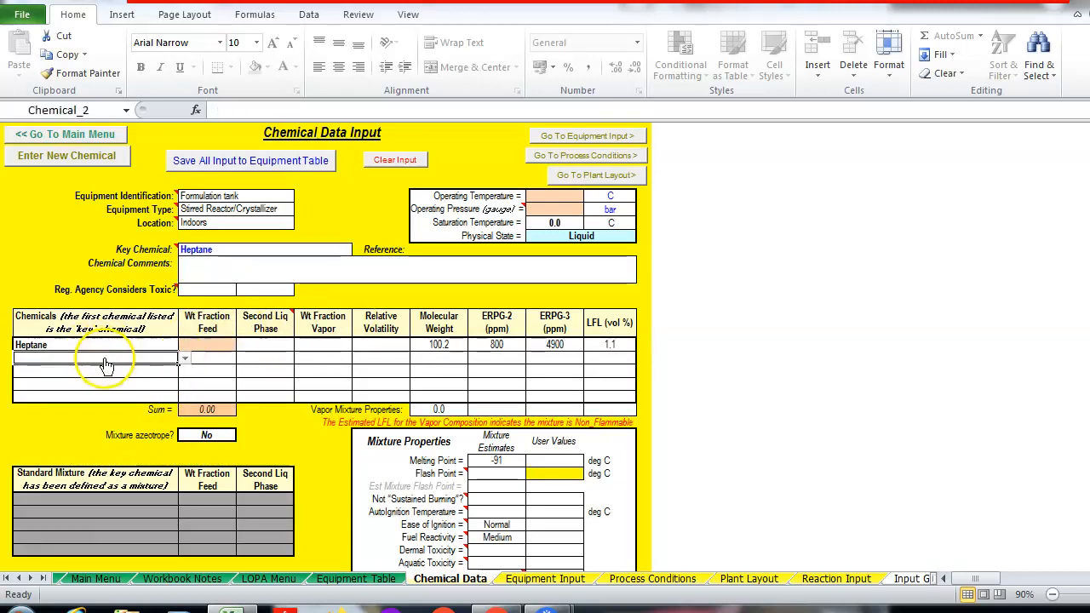
{"action": "left_click", "coordinate": [185, 359]}
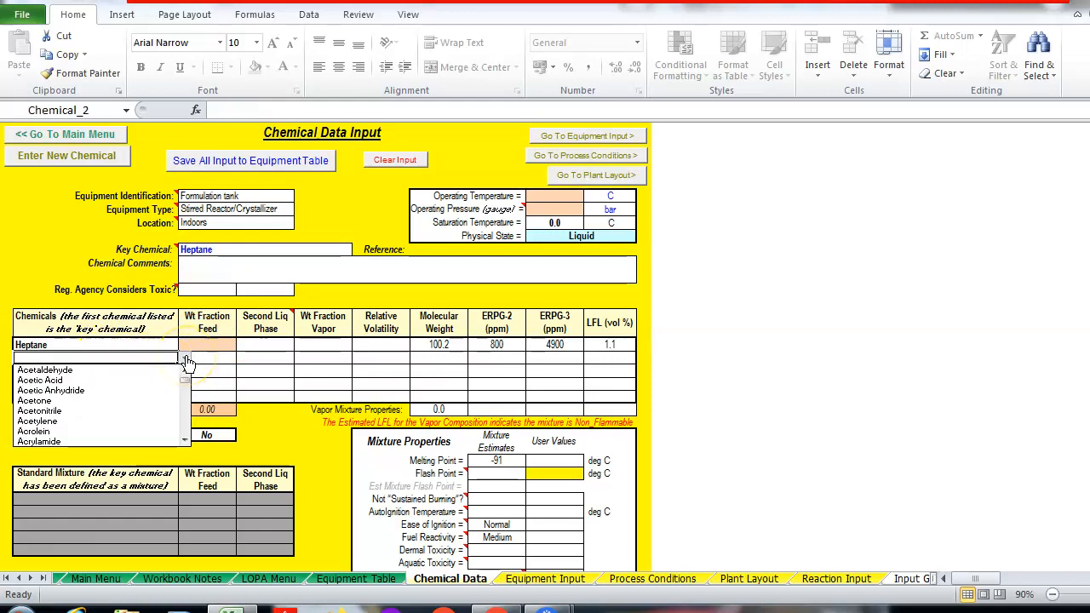
{"action": "left_click", "coordinate": [183, 423]}
{"action": "left_click", "coordinate": [183, 423]}
{"action": "left_click", "coordinate": [184, 424]}
{"action": "left_click", "coordinate": [183, 424]}
{"action": "left_click", "coordinate": [183, 424]}
{"action": "left_click", "coordinate": [183, 423]}
{"action": "left_click", "coordinate": [183, 423]}
{"action": "left_click", "coordinate": [183, 426]}
{"action": "left_click", "coordinate": [183, 426]}
{"action": "left_click", "coordinate": [183, 426]}
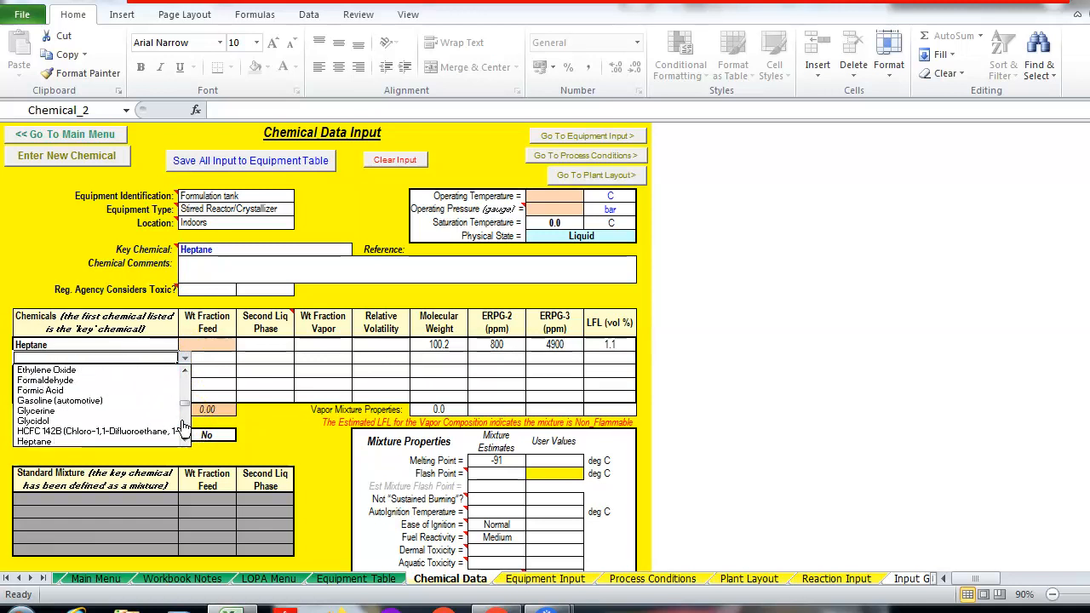
{"action": "left_click", "coordinate": [183, 426]}
{"action": "left_click", "coordinate": [184, 426]}
{"action": "left_click", "coordinate": [183, 426]}
{"action": "left_click", "coordinate": [184, 426]}
{"action": "left_click", "coordinate": [183, 426]}
{"action": "left_click", "coordinate": [183, 426]}
{"action": "left_click", "coordinate": [184, 426]}
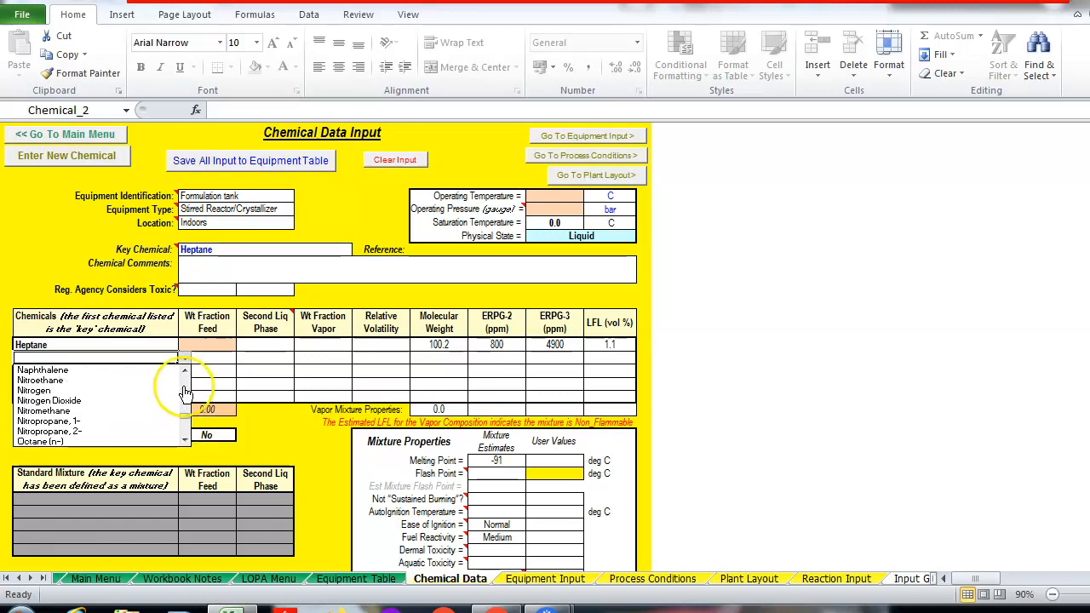
{"action": "left_click", "coordinate": [186, 433]}
{"action": "left_click", "coordinate": [186, 433]}
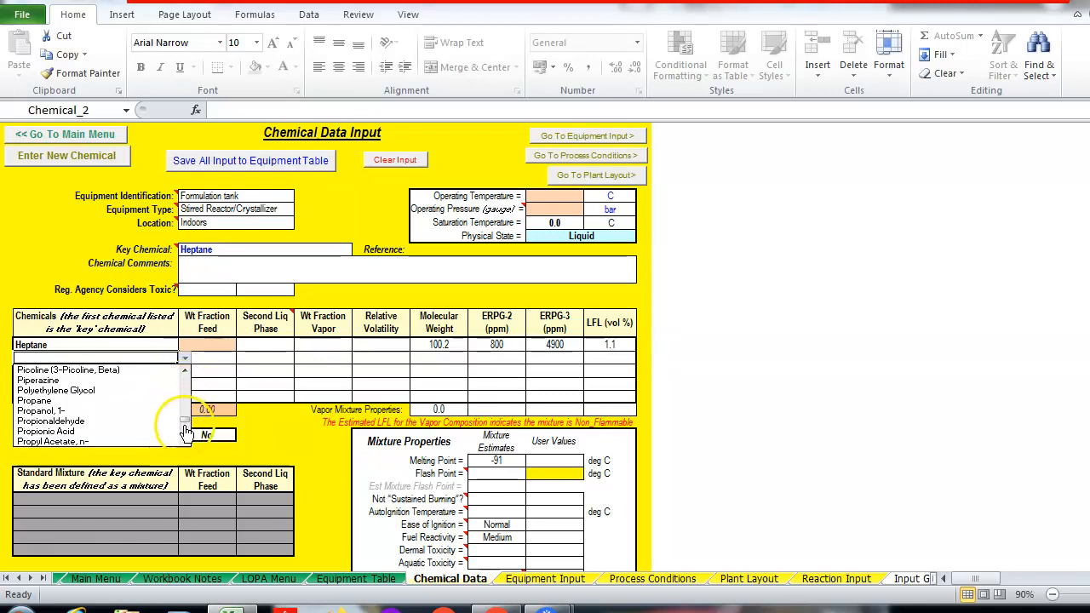
{"action": "left_click", "coordinate": [49, 410]}
Select Dissolved Solids as the third chemical
{"action": "left_click", "coordinate": [95, 374]}
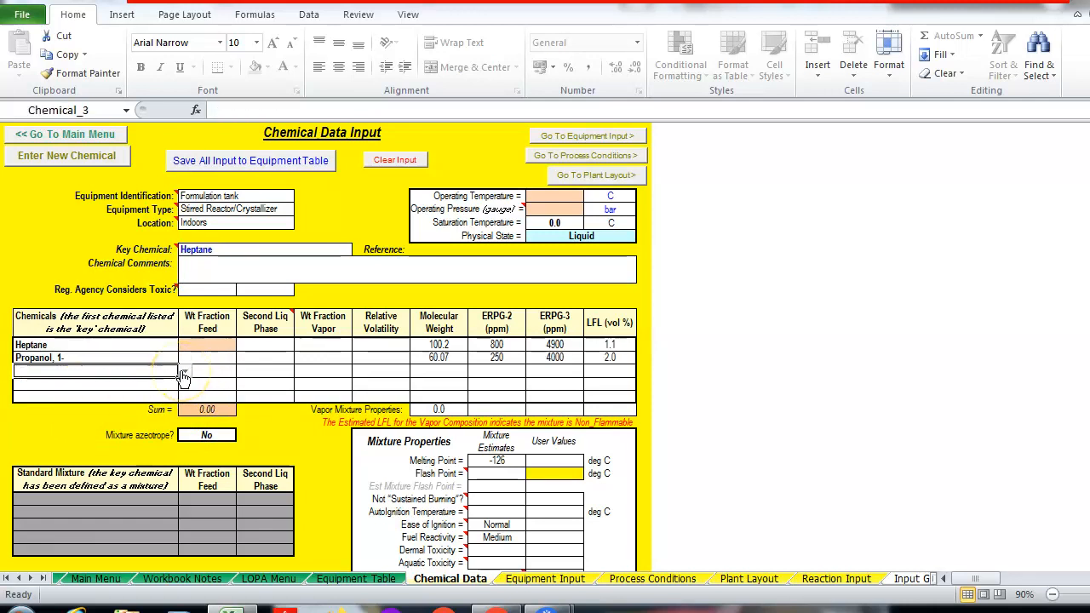
{"action": "left_click", "coordinate": [184, 372]}
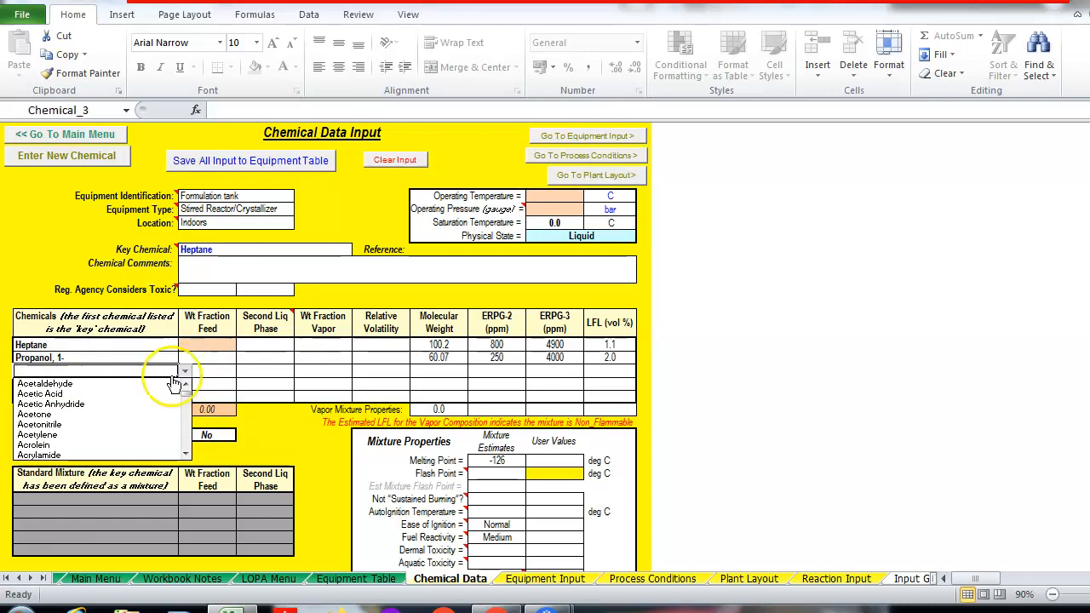
{"action": "left_click", "coordinate": [191, 422]}
{"action": "left_click", "coordinate": [191, 423]}
{"action": "left_click", "coordinate": [190, 425]}
{"action": "left_click", "coordinate": [189, 428]}
{"action": "left_click", "coordinate": [188, 430]}
{"action": "left_click", "coordinate": [188, 432]}
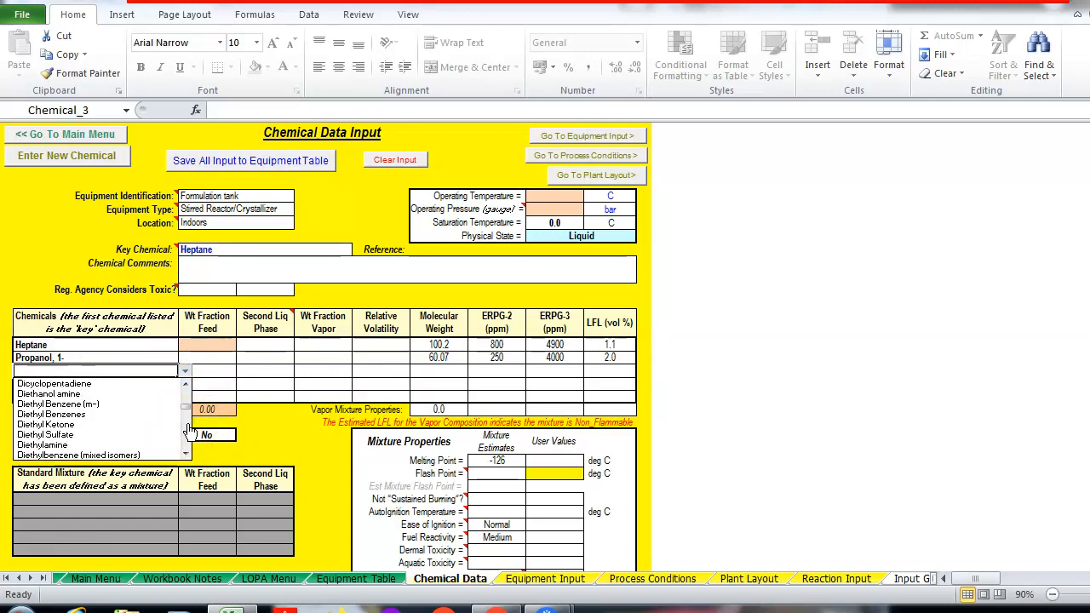
{"action": "left_click", "coordinate": [189, 435]}
{"action": "left_click", "coordinate": [188, 436]}
{"action": "left_click", "coordinate": [188, 436]}
{"action": "left_click", "coordinate": [189, 402]}
{"action": "left_click", "coordinate": [189, 402]}
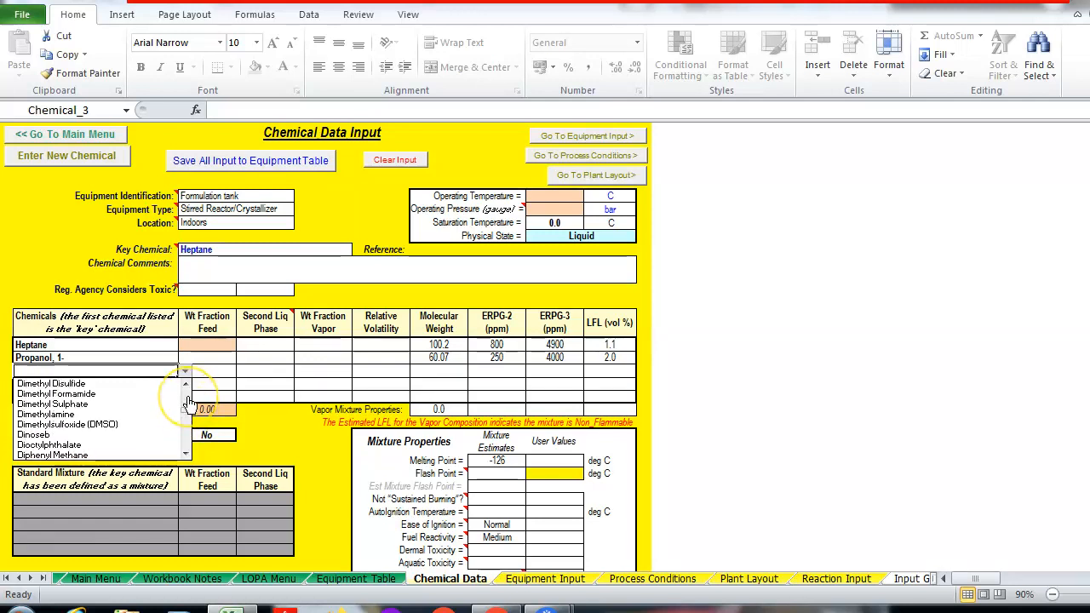
{"action": "left_click", "coordinate": [186, 454]}
{"action": "left_click", "coordinate": [185, 454]}
{"action": "left_click", "coordinate": [186, 454]}
{"action": "left_click", "coordinate": [186, 454]}
{"action": "left_click", "coordinate": [185, 454]}
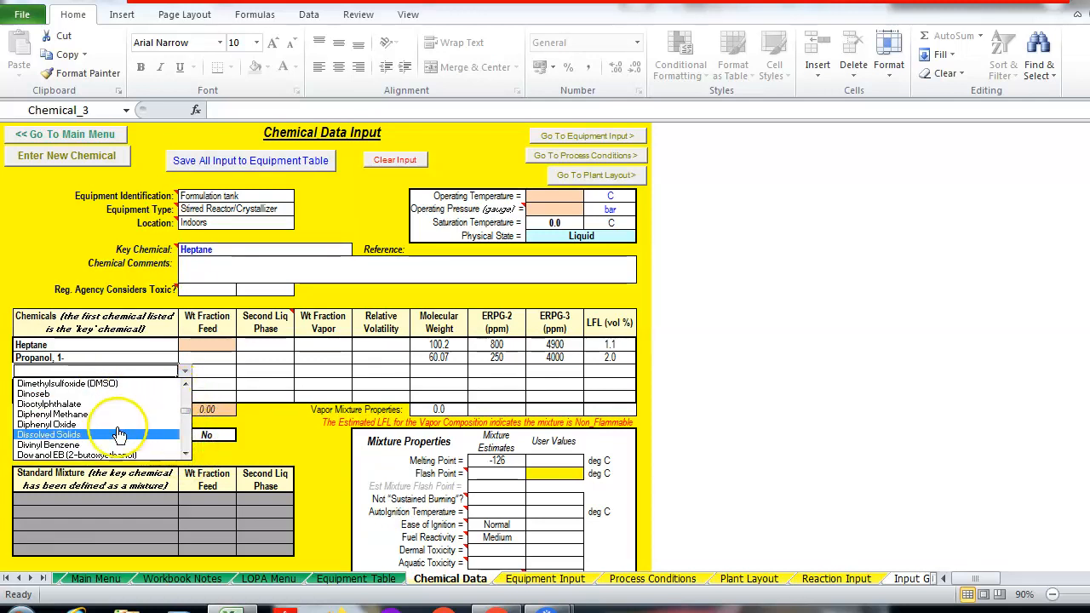
{"action": "left_click", "coordinate": [119, 435]}
{"action": "left_click", "coordinate": [220, 358]}
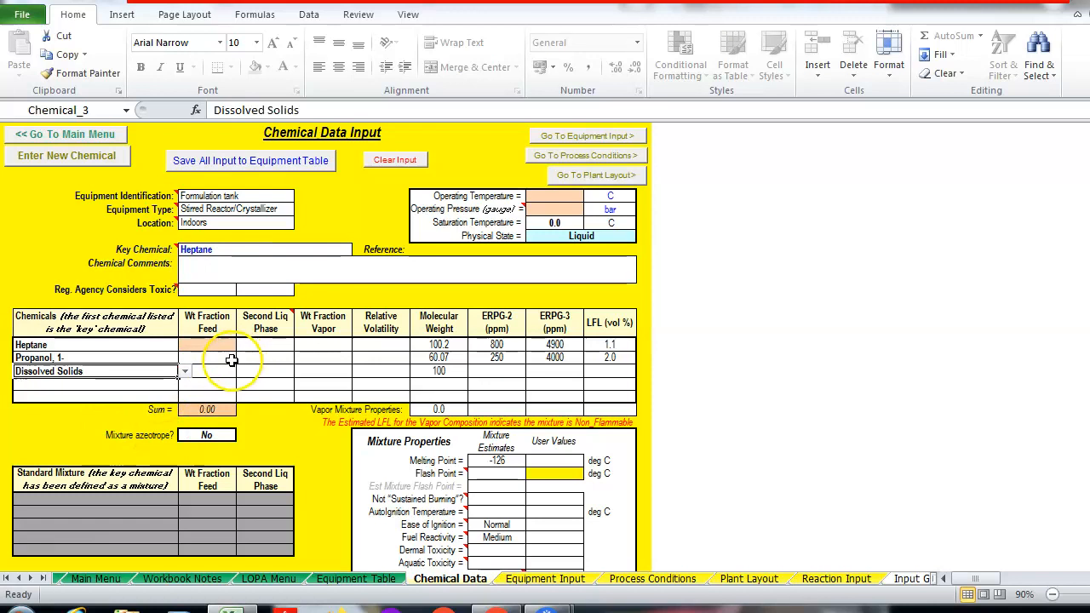
{"action": "left_click", "coordinate": [217, 344]}
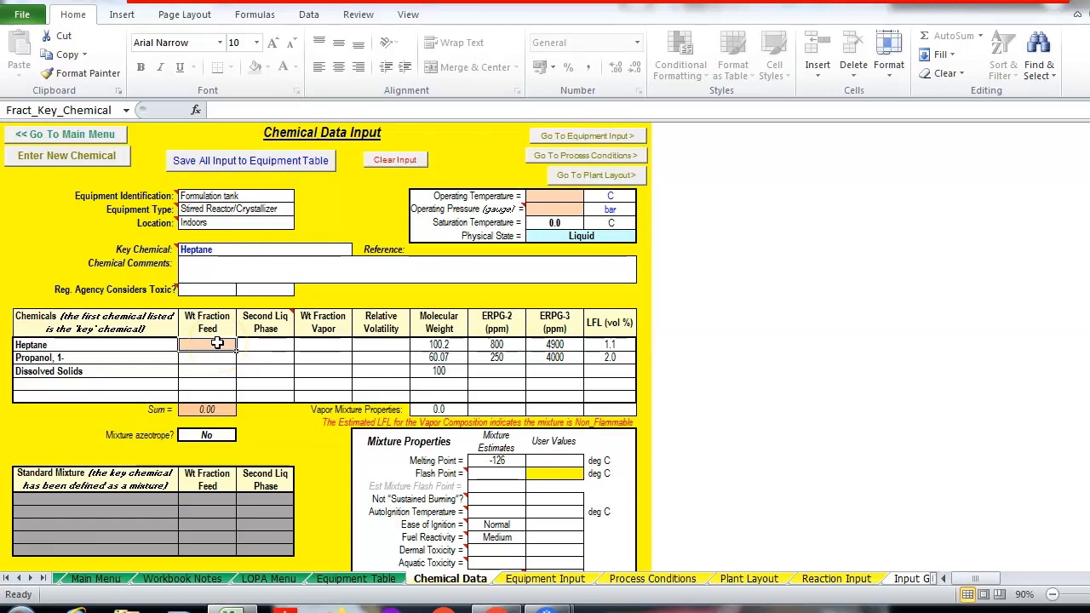
Enter feed weight fractions 0.450 for Heptane, 0.450 for Propanol, 1-, and 0.100 for Dissolved Solids
{"action": "type", "text": "0"}
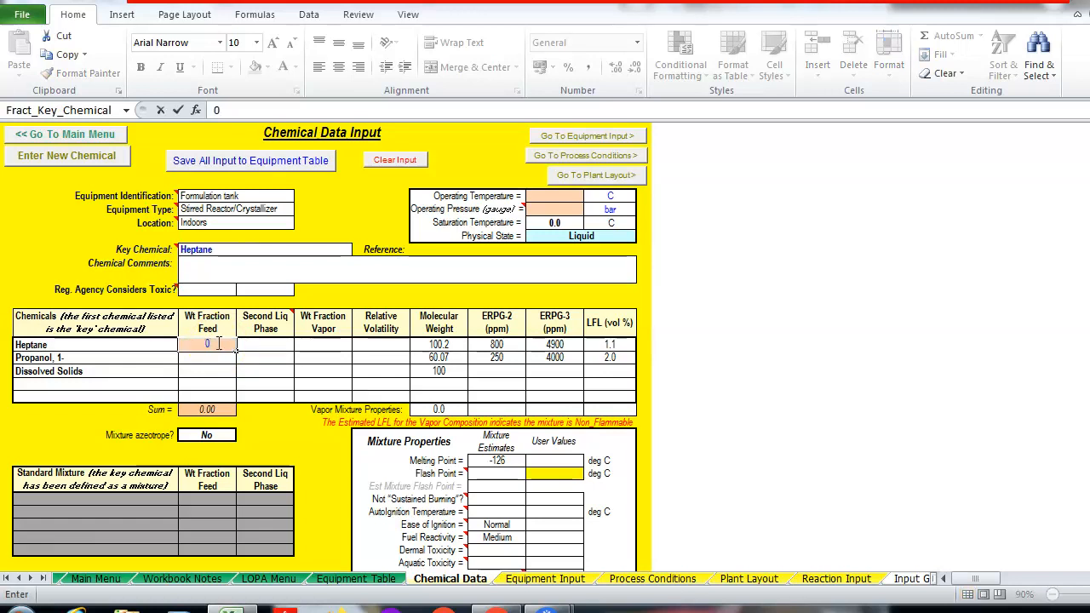
{"action": "type", "text": ".450"}
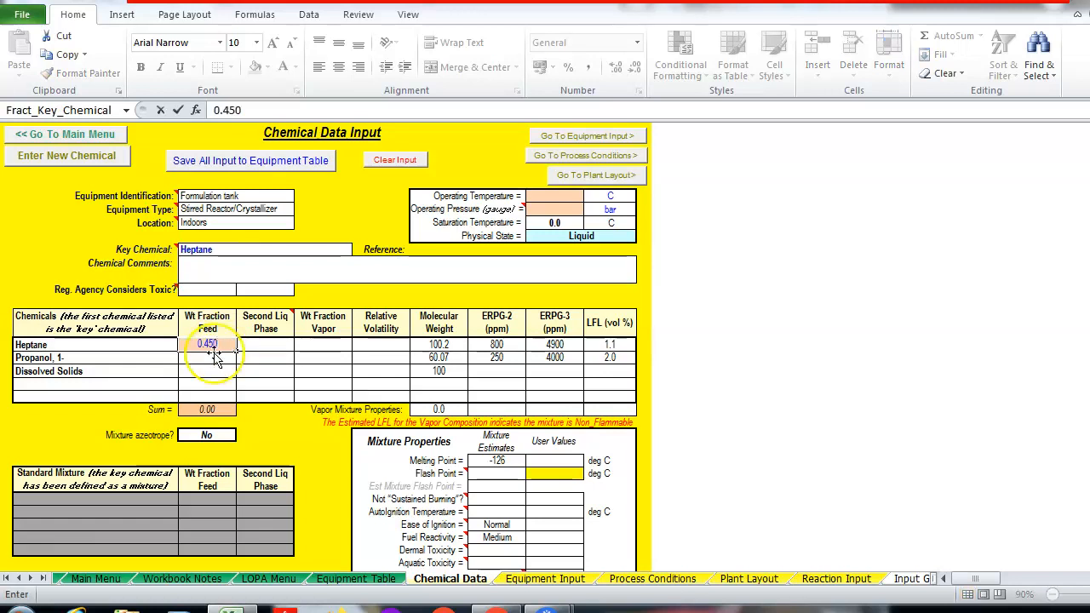
{"action": "left_click", "coordinate": [211, 361]}
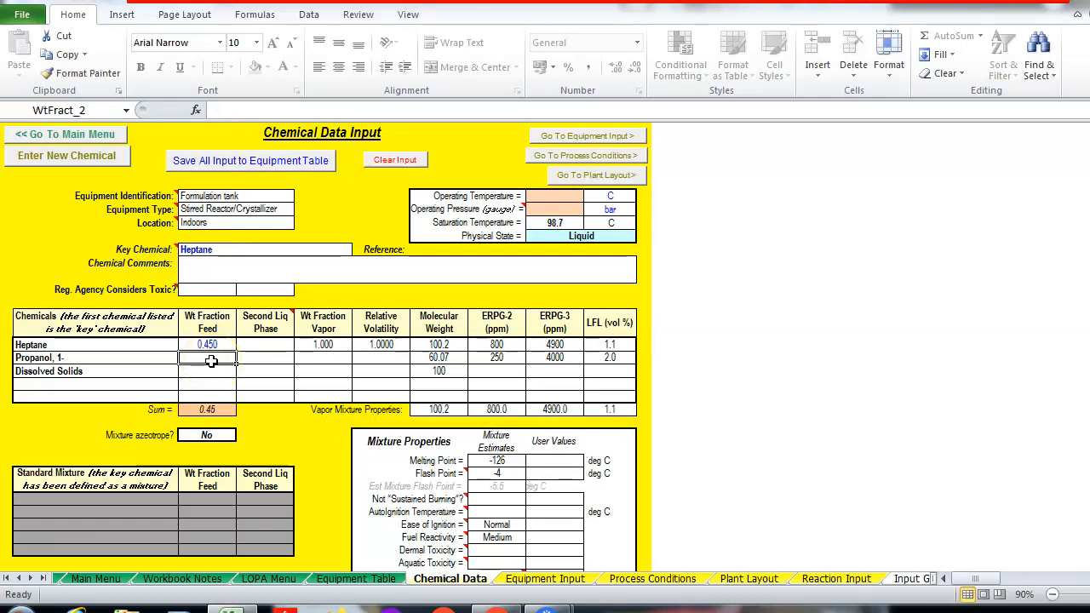
{"action": "type", "text": "0.450"}
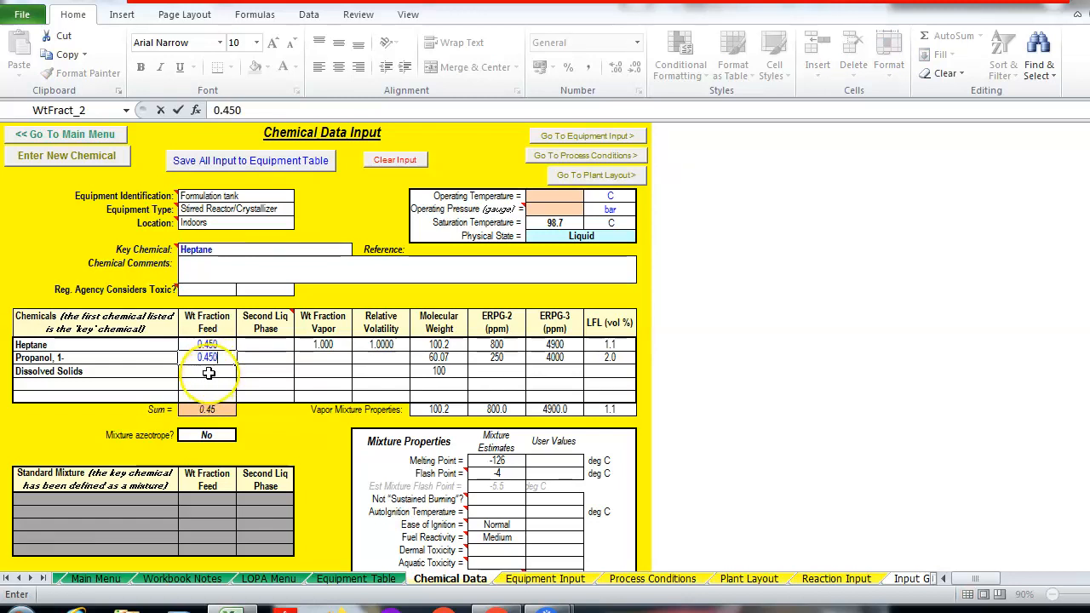
{"action": "left_click", "coordinate": [209, 372]}
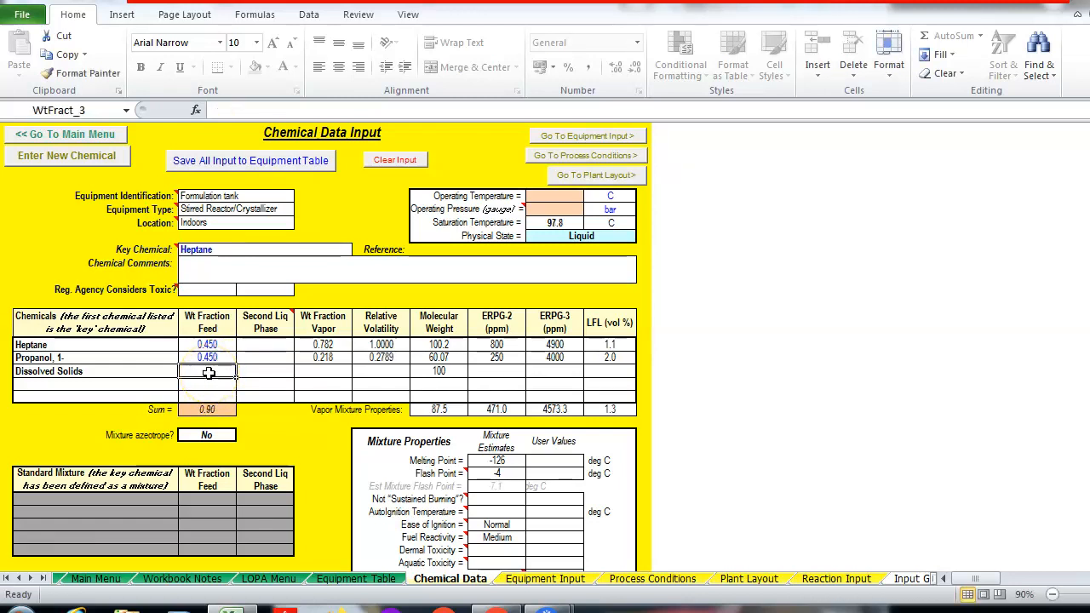
{"action": "type", "text": "0"}
{"action": "type", "text": ".100"}
{"action": "left_click", "coordinate": [252, 372]}
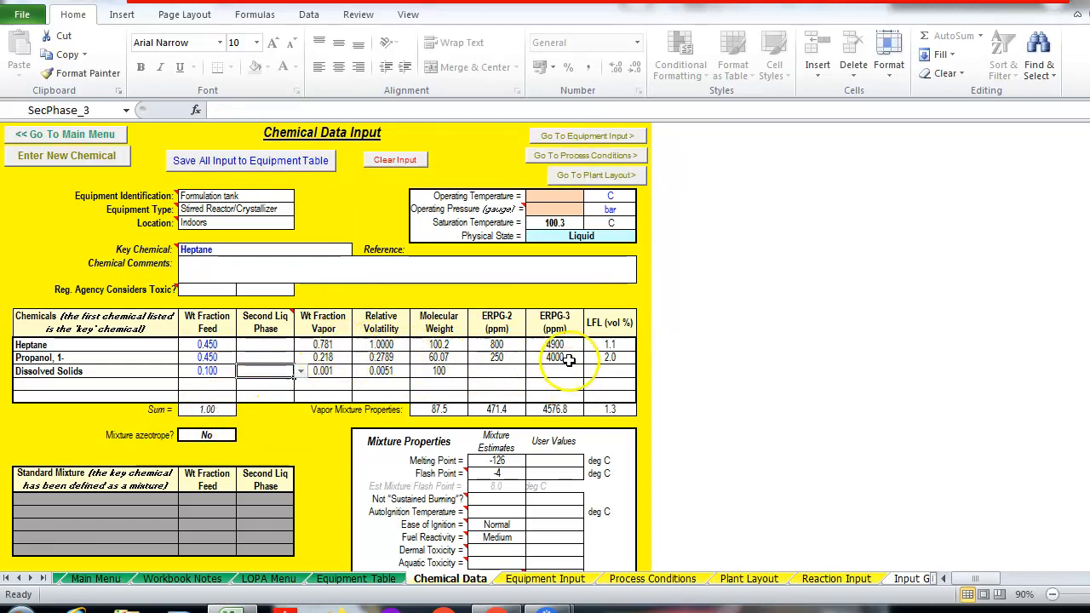
{"action": "left_click", "coordinate": [562, 196]}
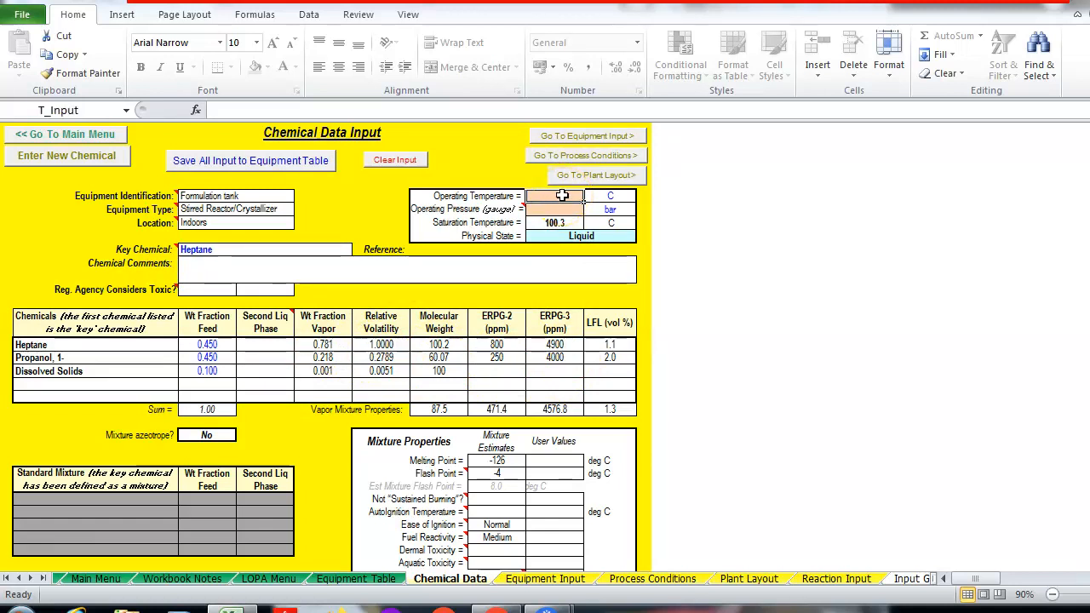
Enter 40 C operating temperature and 0.01 bar gauge pressure, yielding 100.8 C saturation, Liquid
{"action": "type", "text": "40"}
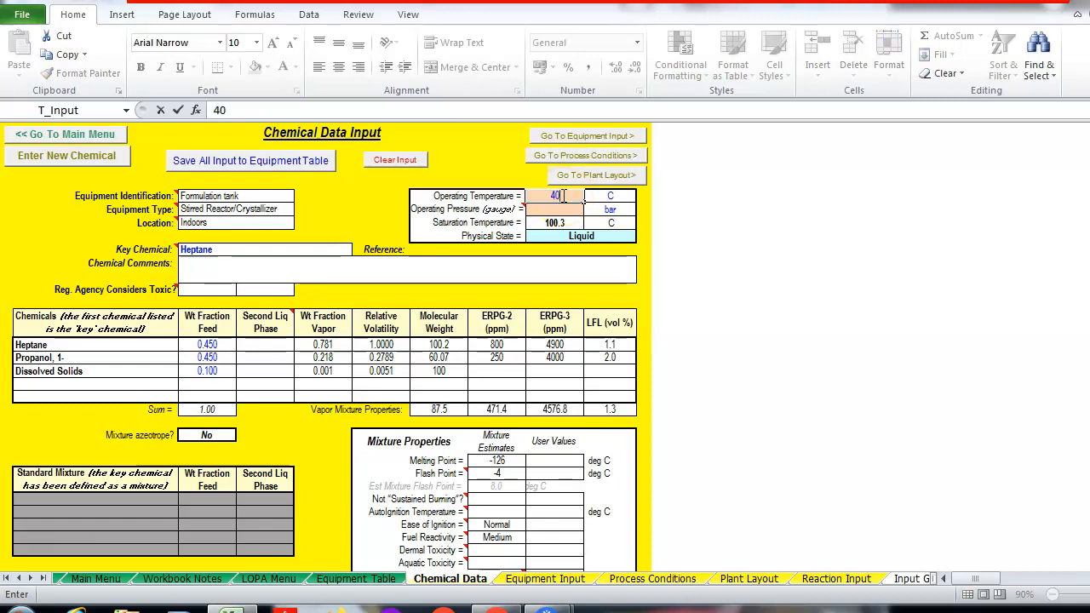
{"action": "key", "text": "Return"}
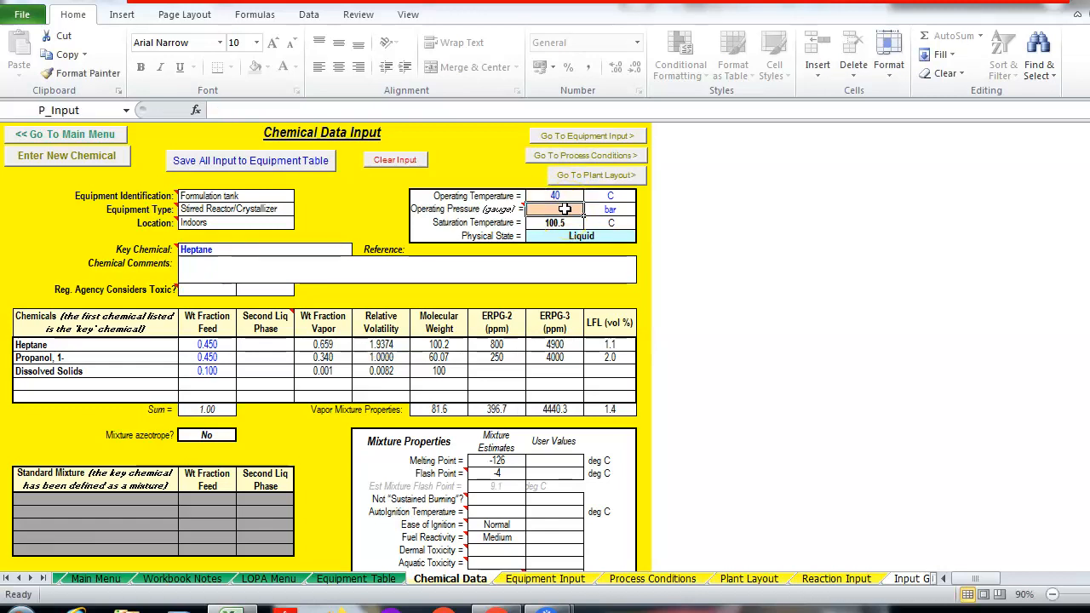
{"action": "type", "text": "0.01"}
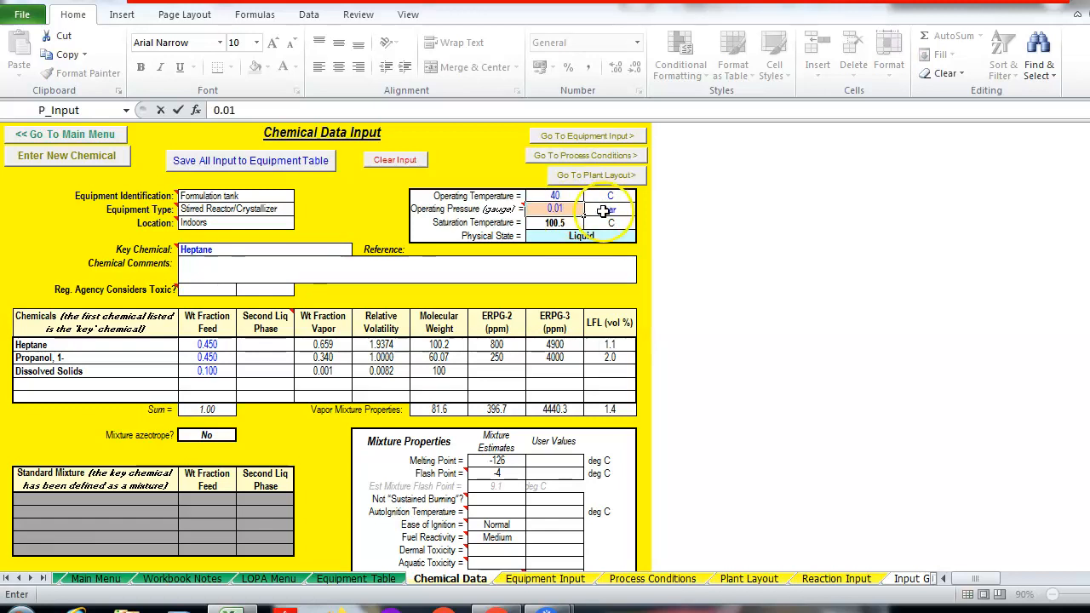
{"action": "left_click", "coordinate": [602, 220]}
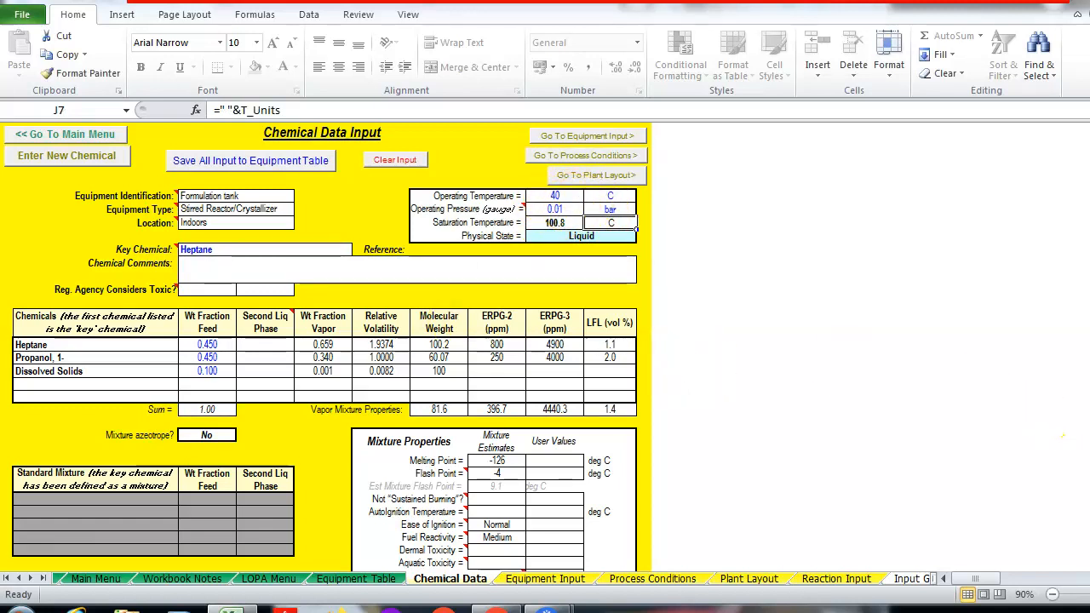
{"action": "scroll", "coordinate": [1063, 436], "scroll_direction": "down", "scroll_amount": 2}
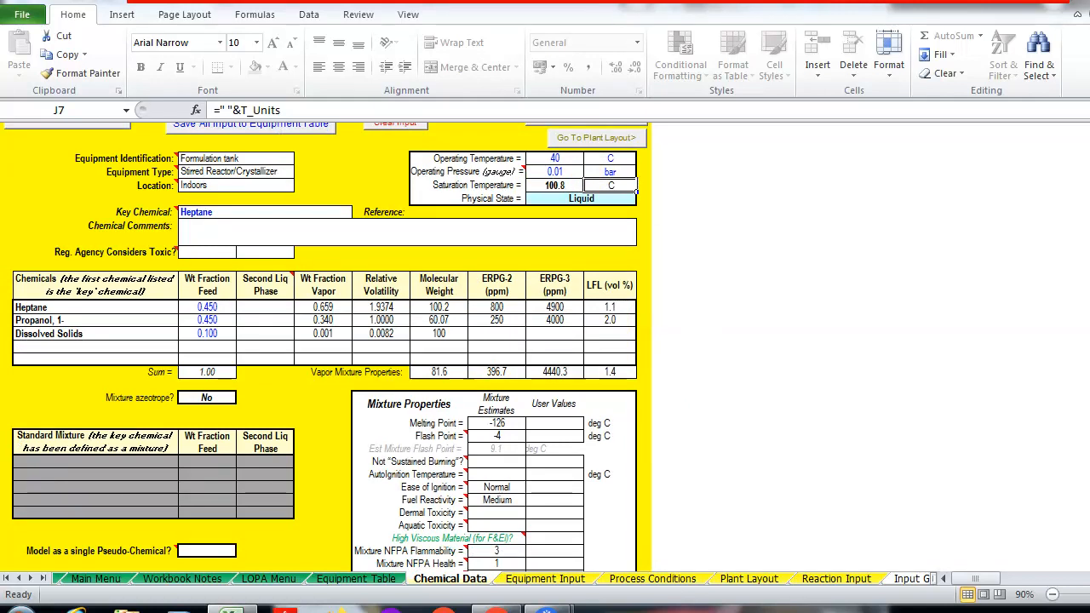
{"action": "scroll", "coordinate": [1063, 436], "scroll_direction": "down", "scroll_amount": 3}
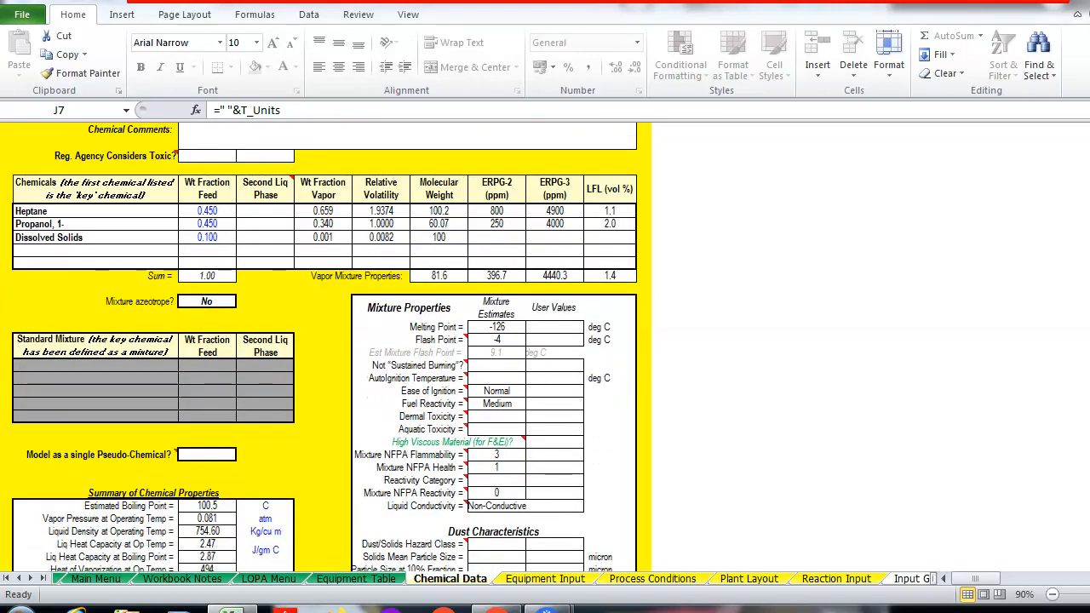
{"action": "scroll", "coordinate": [1063, 435], "scroll_direction": "down", "scroll_amount": 4}
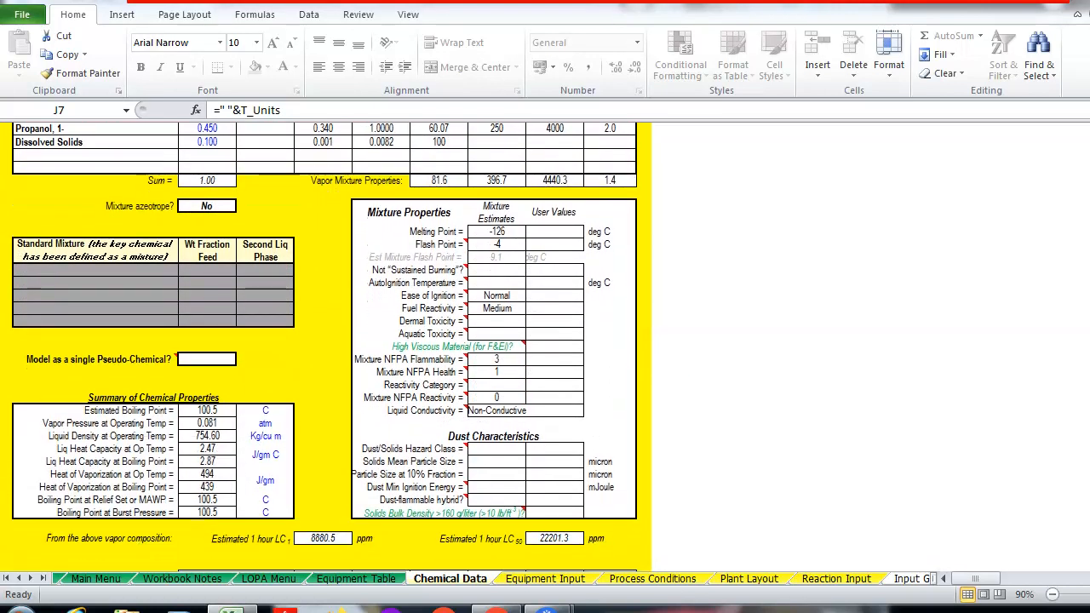
{"action": "scroll", "coordinate": [1063, 435], "scroll_direction": "down", "scroll_amount": 2}
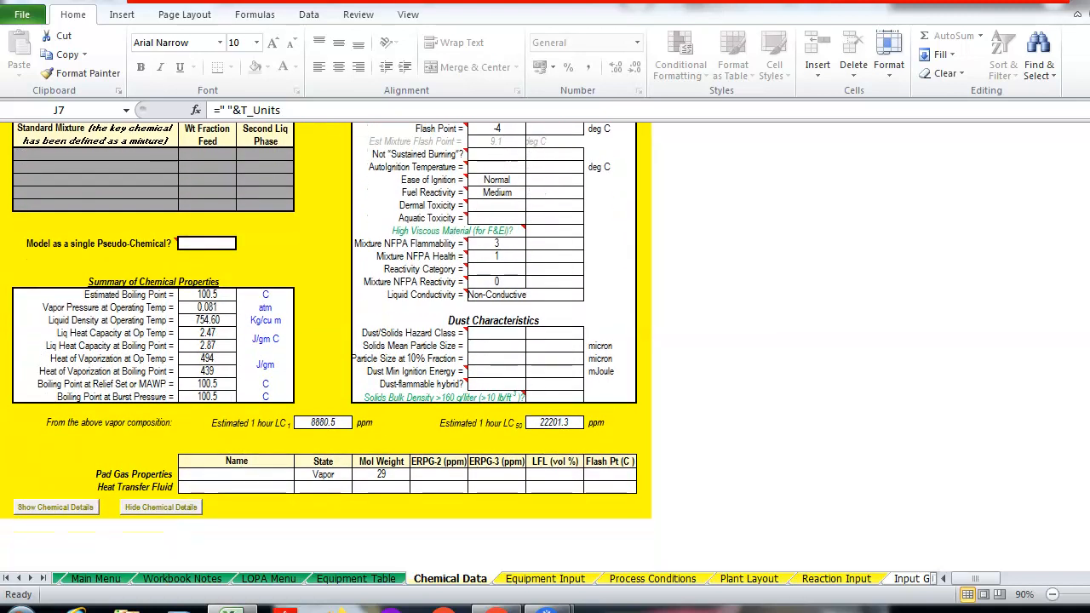
{"action": "scroll", "coordinate": [326, 345], "scroll_direction": "up", "scroll_amount": 9}
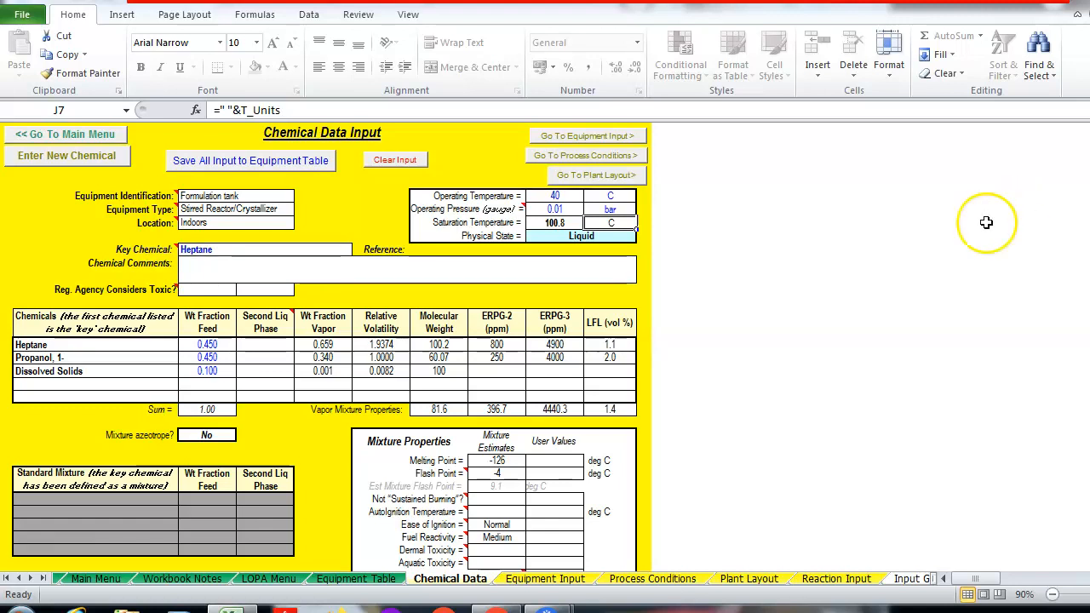
{"action": "scroll", "coordinate": [327, 347], "scroll_direction": "down", "scroll_amount": 3}
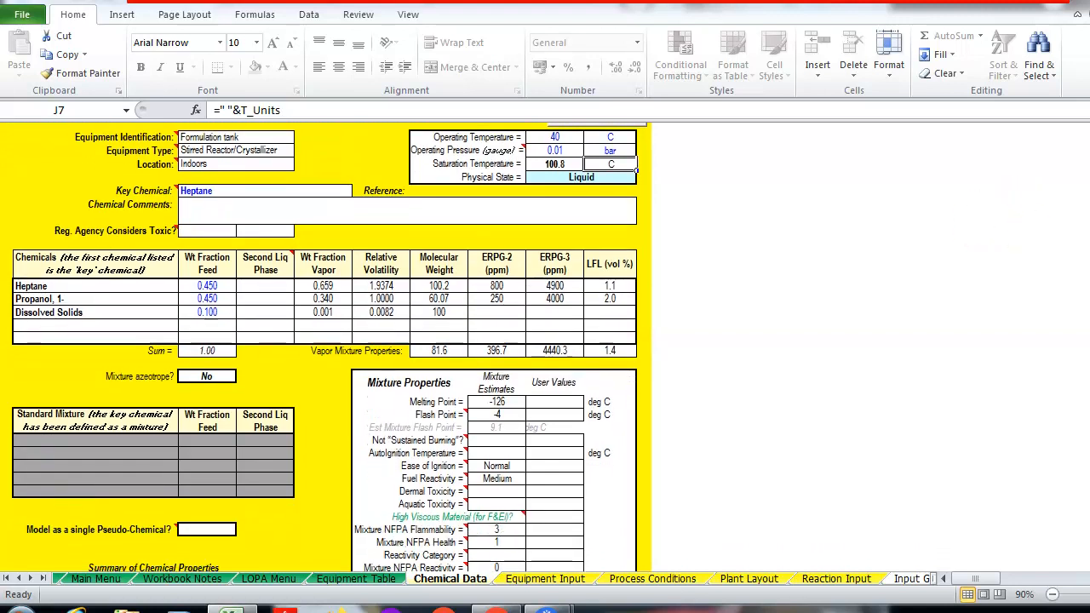
{"action": "scroll", "coordinate": [326, 347], "scroll_direction": "down", "scroll_amount": 2}
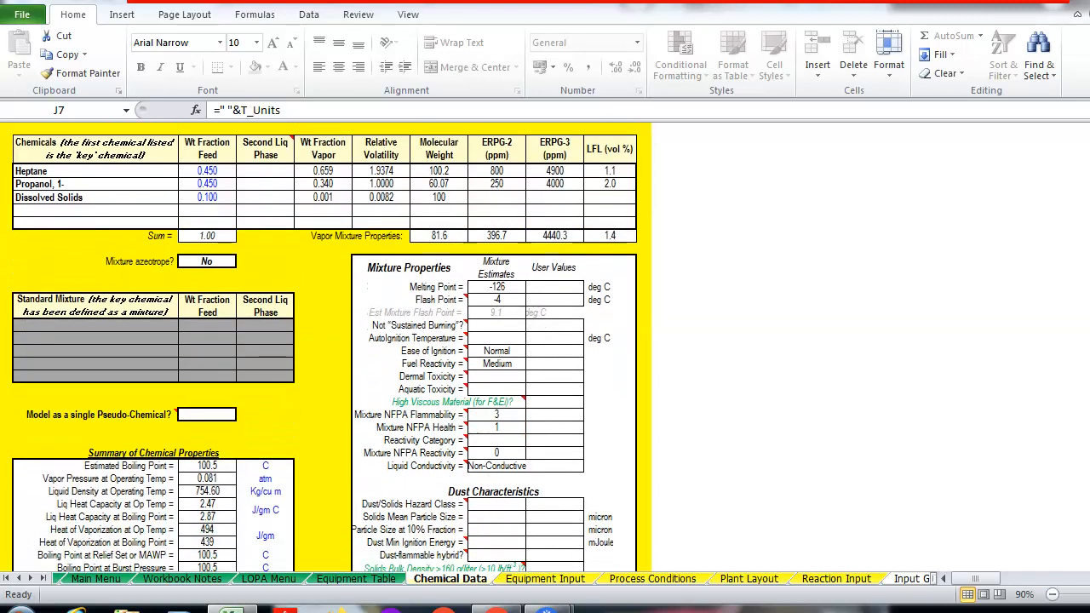
{"action": "scroll", "coordinate": [949, 159], "scroll_direction": "up", "scroll_amount": 5}
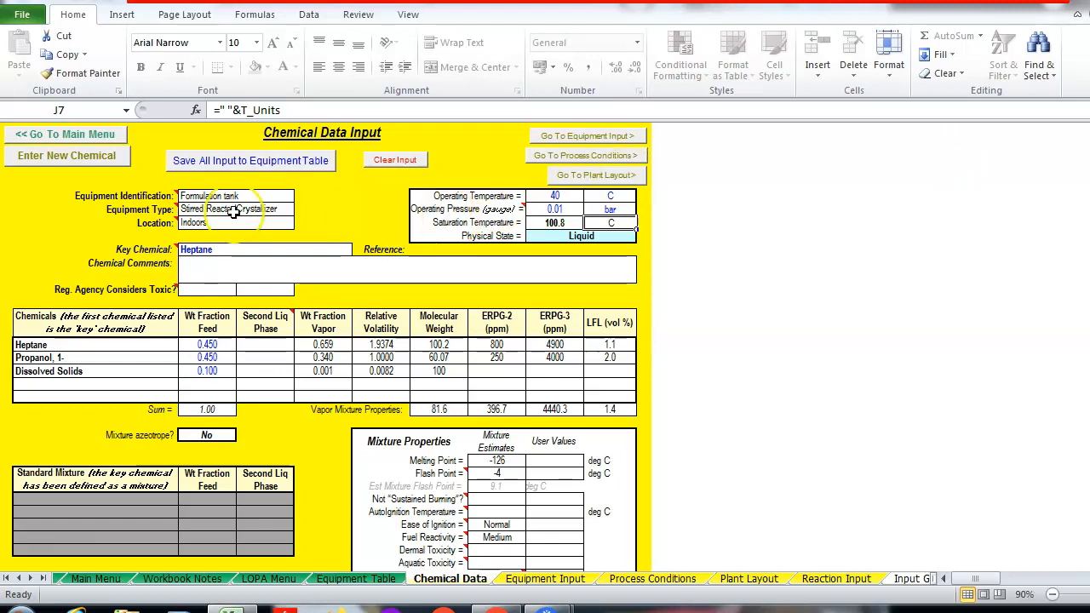
Save all chemical inputs to the equipment table, then open Equipment Parameter Input at Equipment Volume
{"action": "left_click", "coordinate": [240, 169]}
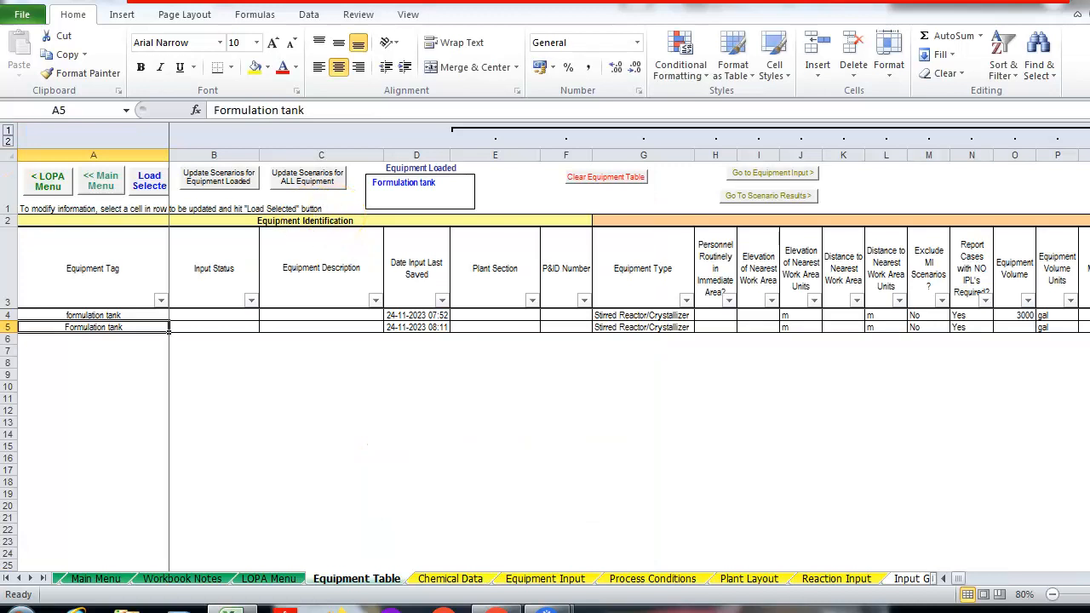
{"action": "left_click", "coordinate": [98, 182]}
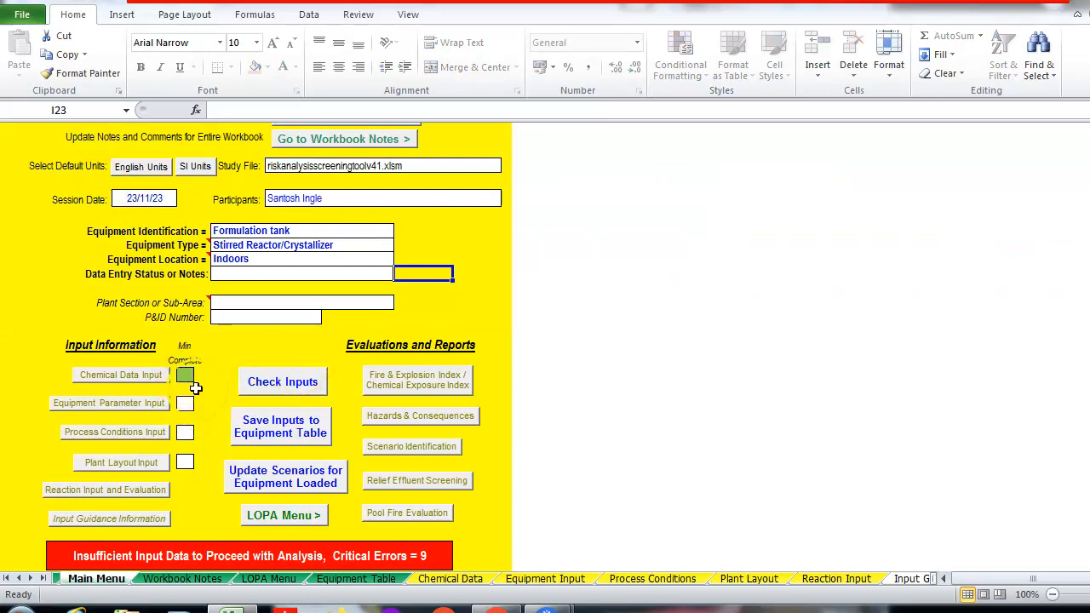
{"action": "left_click", "coordinate": [130, 403]}
{"action": "left_click", "coordinate": [230, 258]}
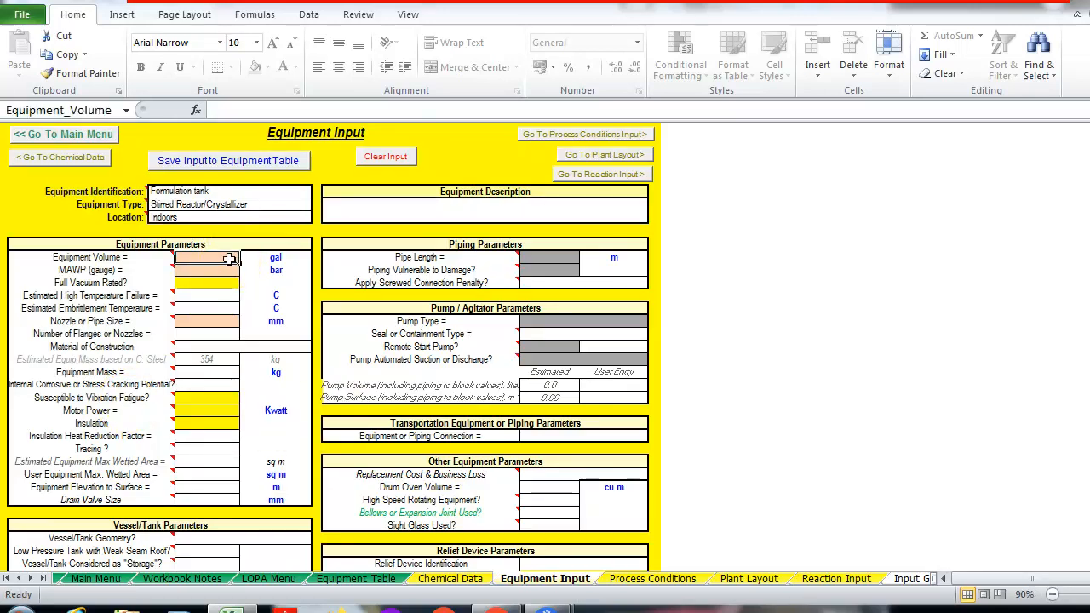
Enter 3000 gal equipment volume, 0.1 bar MAWP and a nozzle size of 3
{"action": "type", "text": "300"}
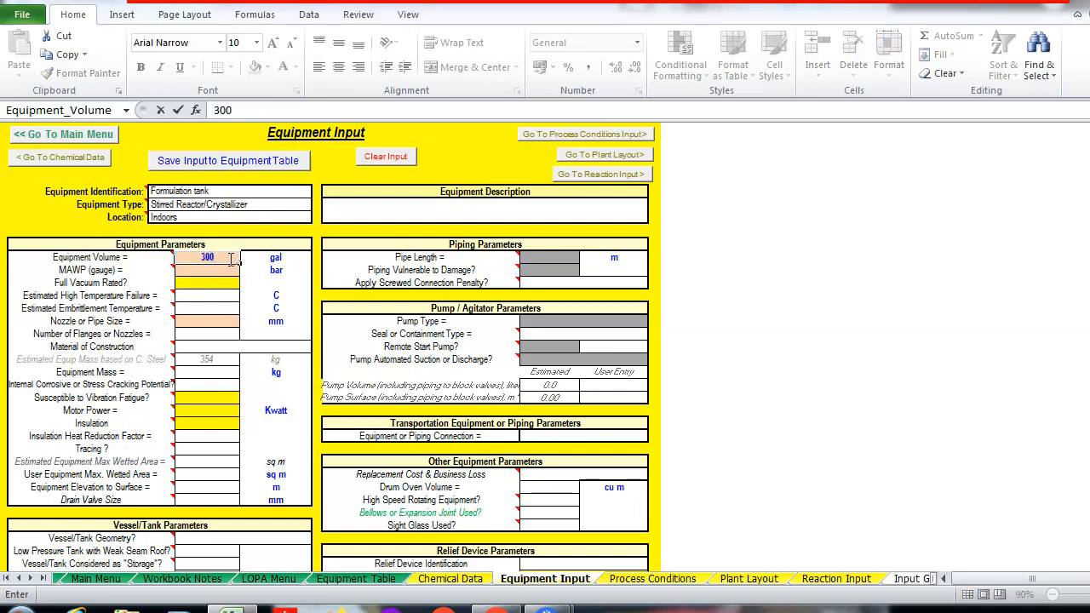
{"action": "type", "text": "0"}
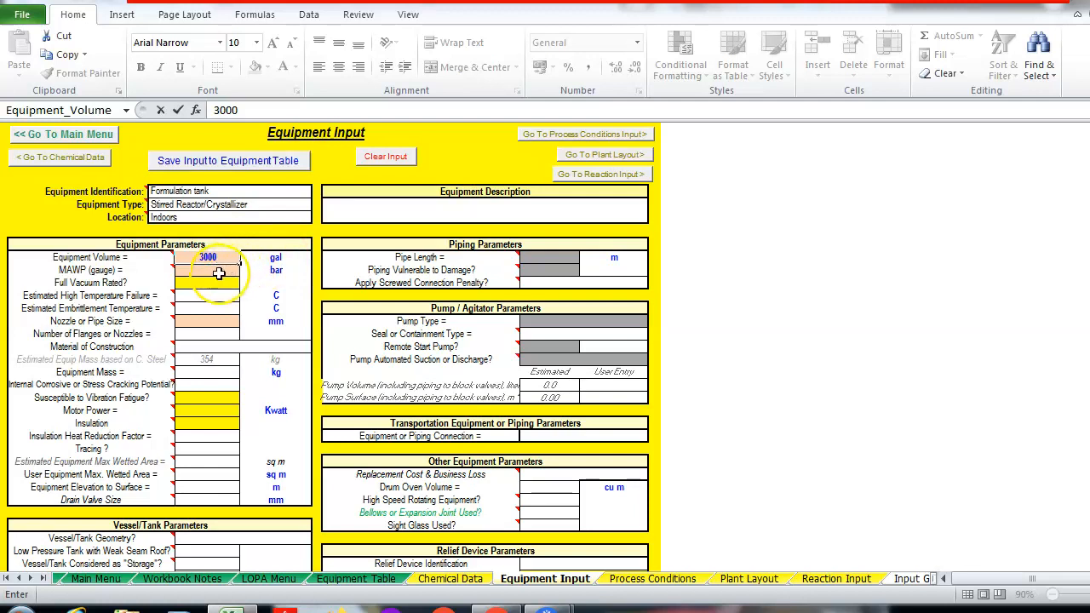
{"action": "left_click", "coordinate": [227, 271]}
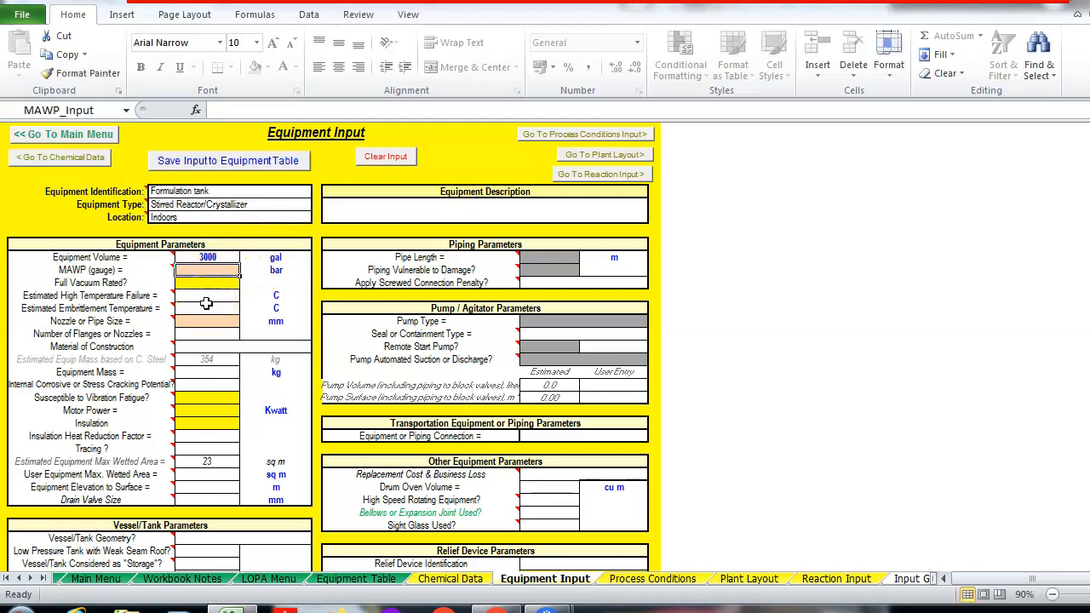
{"action": "type", "text": "0."}
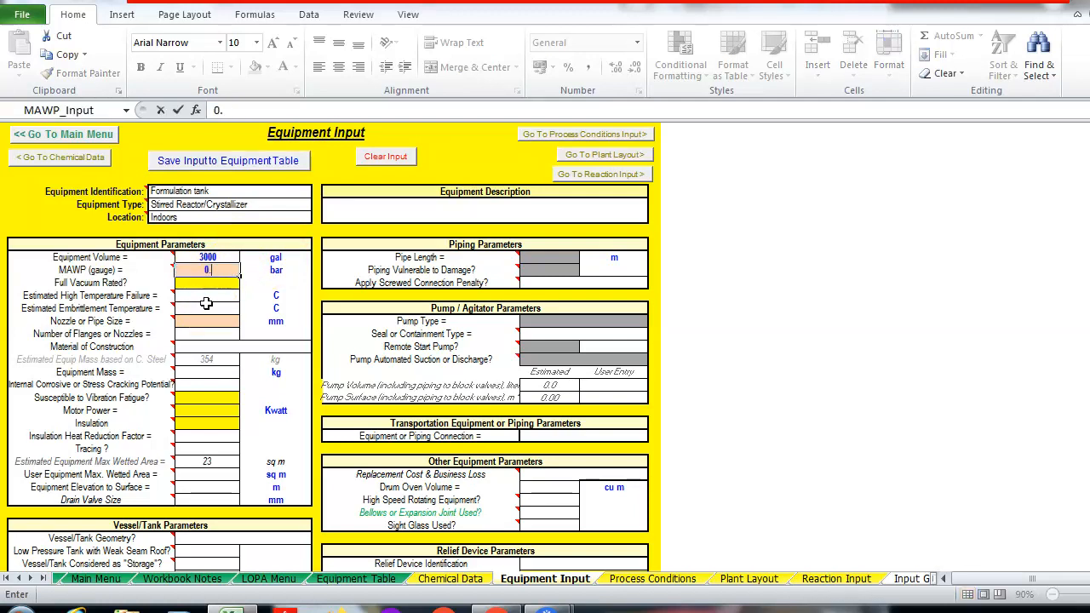
{"action": "type", "text": "1"}
{"action": "left_click", "coordinate": [205, 322]}
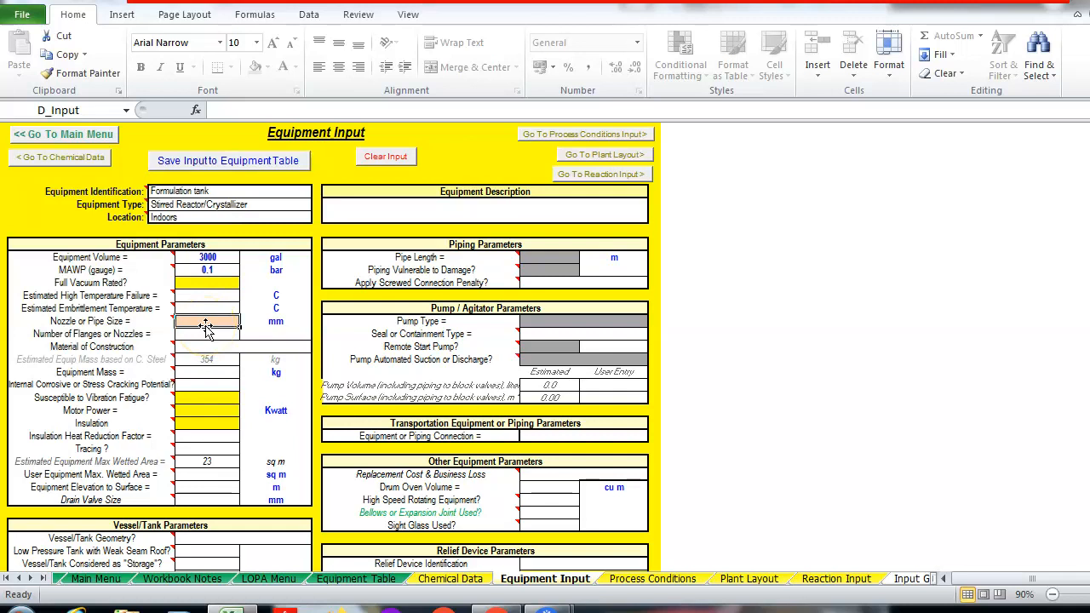
{"action": "type", "text": "3"}
{"action": "left_click", "coordinate": [206, 358]}
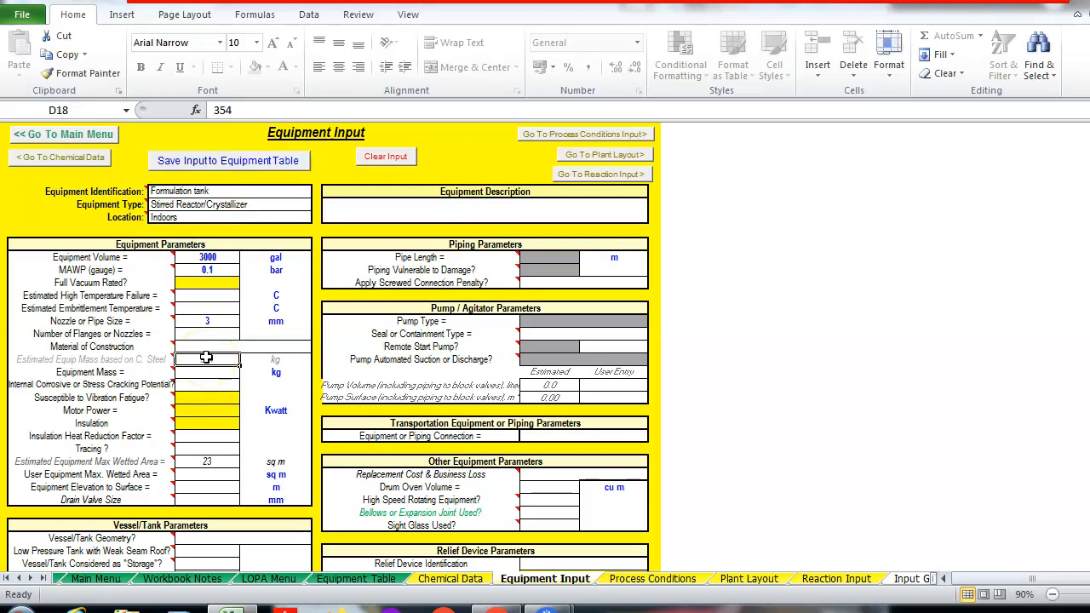
Set the nozzle size units to in and the motor power to 5 Kwatt
{"action": "left_click", "coordinate": [277, 322]}
{"action": "left_click", "coordinate": [318, 326]}
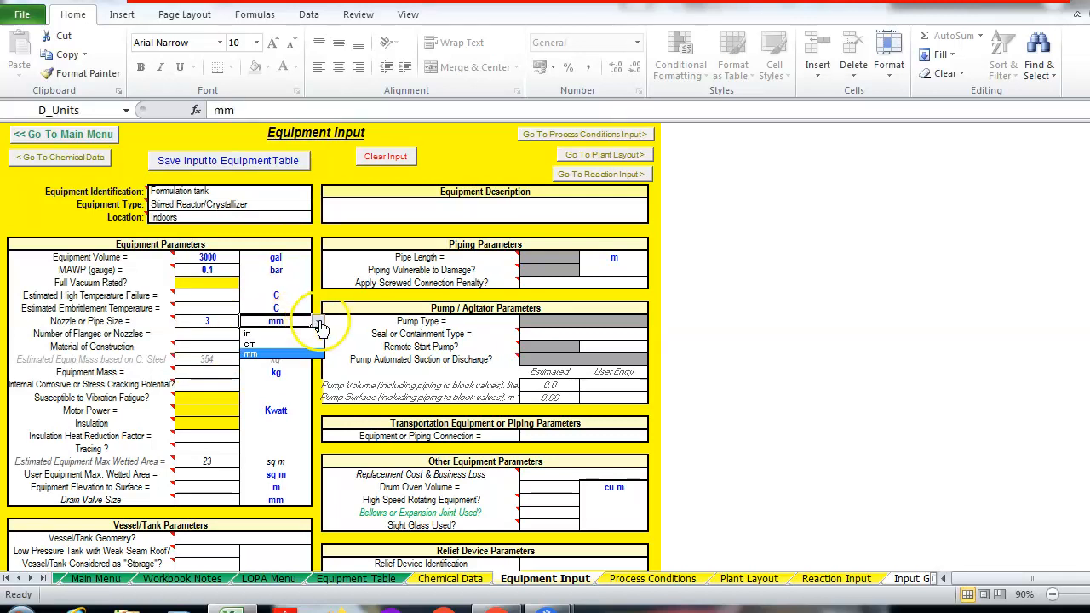
{"action": "left_click", "coordinate": [288, 336]}
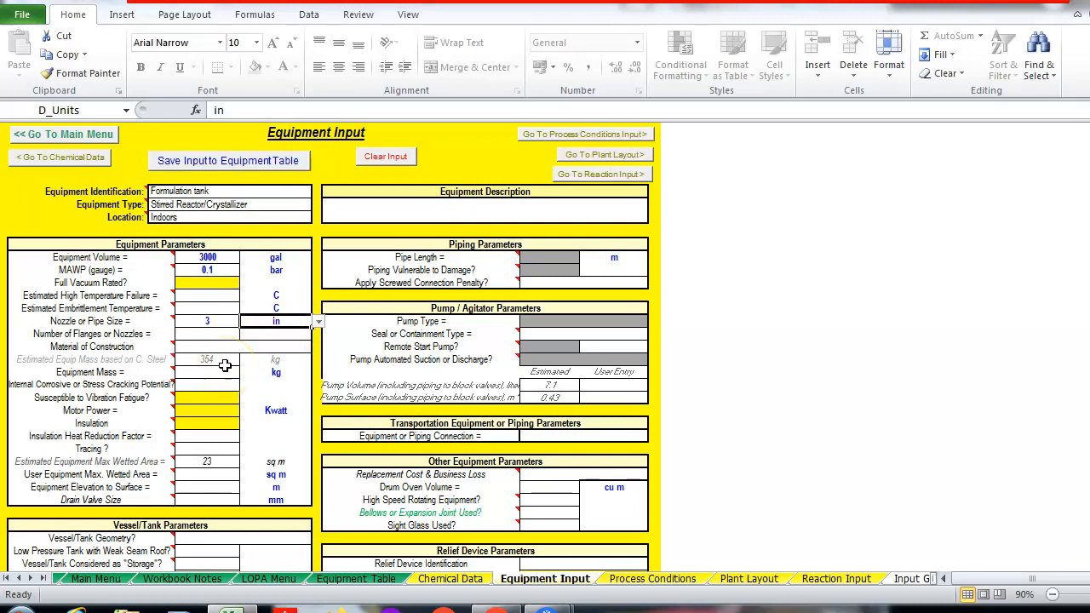
{"action": "left_click", "coordinate": [216, 413]}
{"action": "type", "text": "5"}
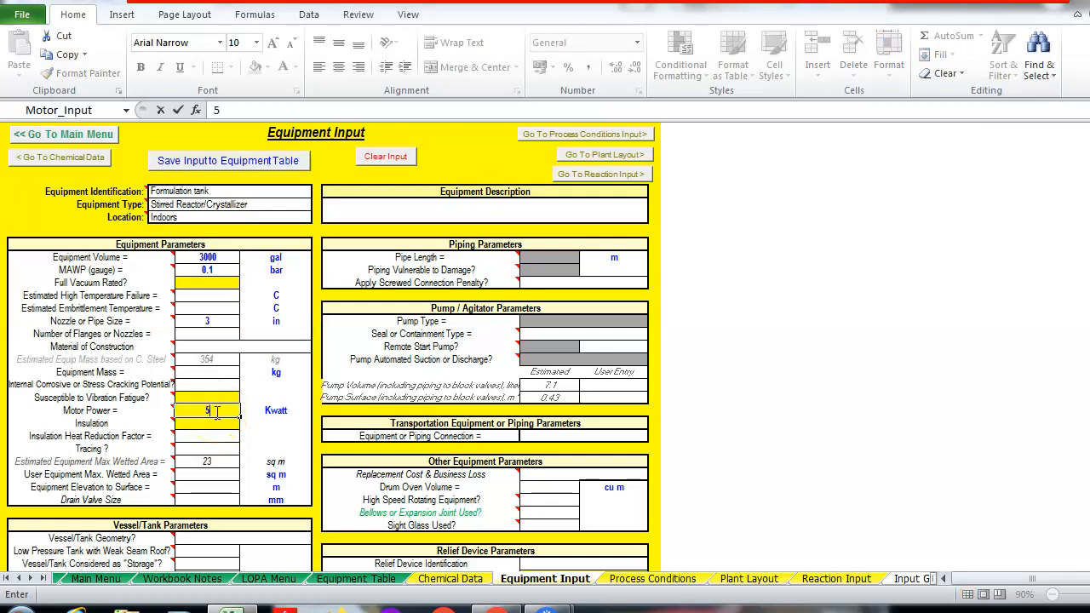
{"action": "key", "text": "Return"}
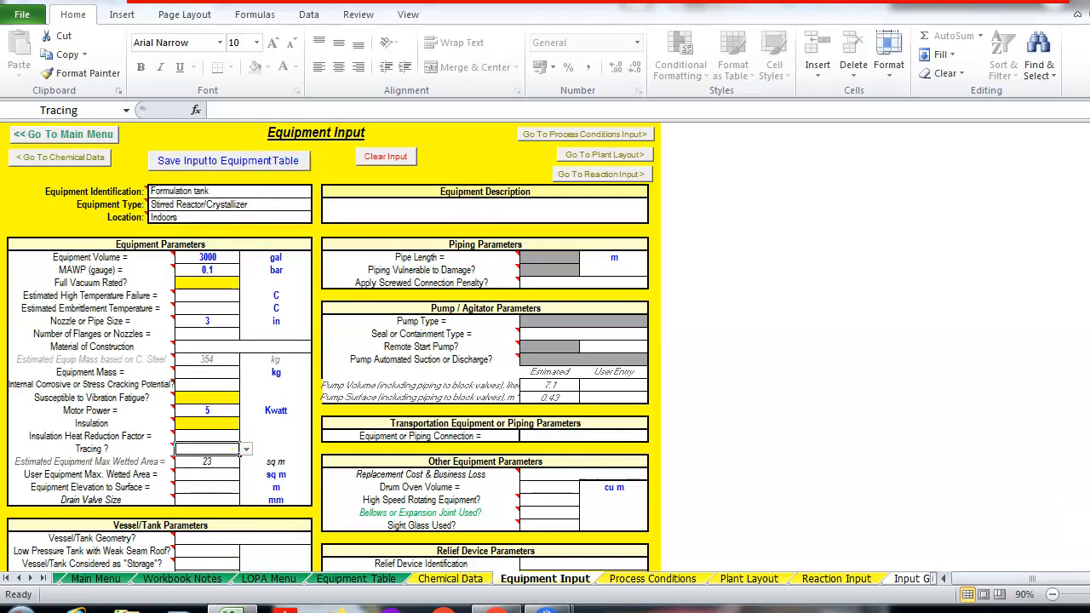
Enter a 120 C heating fluid temperature and a 50 sq ft heating transfer area
{"action": "scroll", "coordinate": [857, 478], "scroll_direction": "down", "scroll_amount": 1}
{"action": "scroll", "coordinate": [331, 348], "scroll_direction": "down", "scroll_amount": 6}
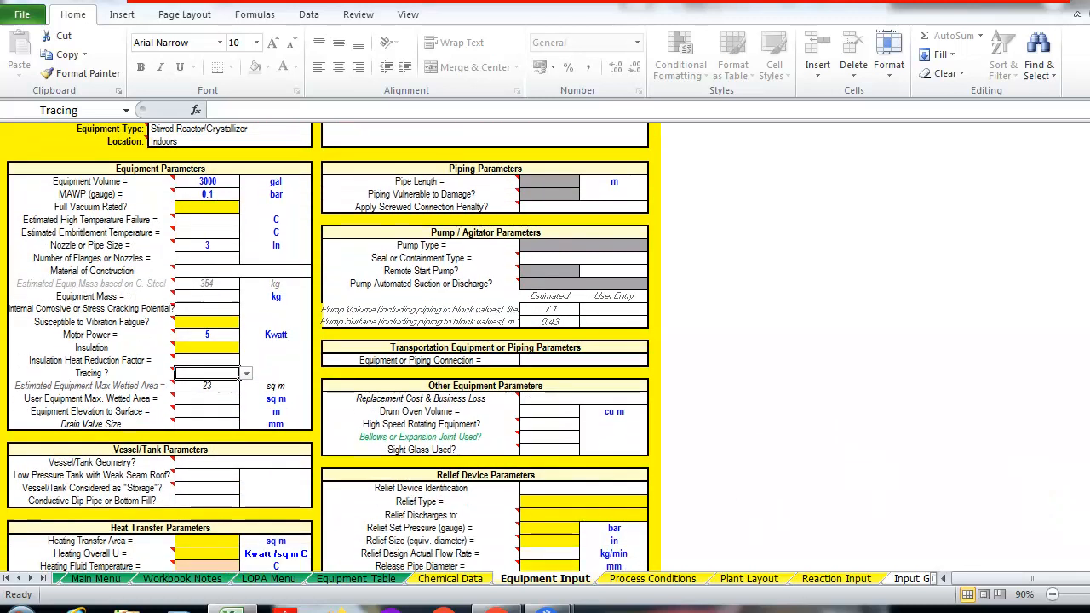
{"action": "scroll", "coordinate": [331, 347], "scroll_direction": "down", "scroll_amount": 1}
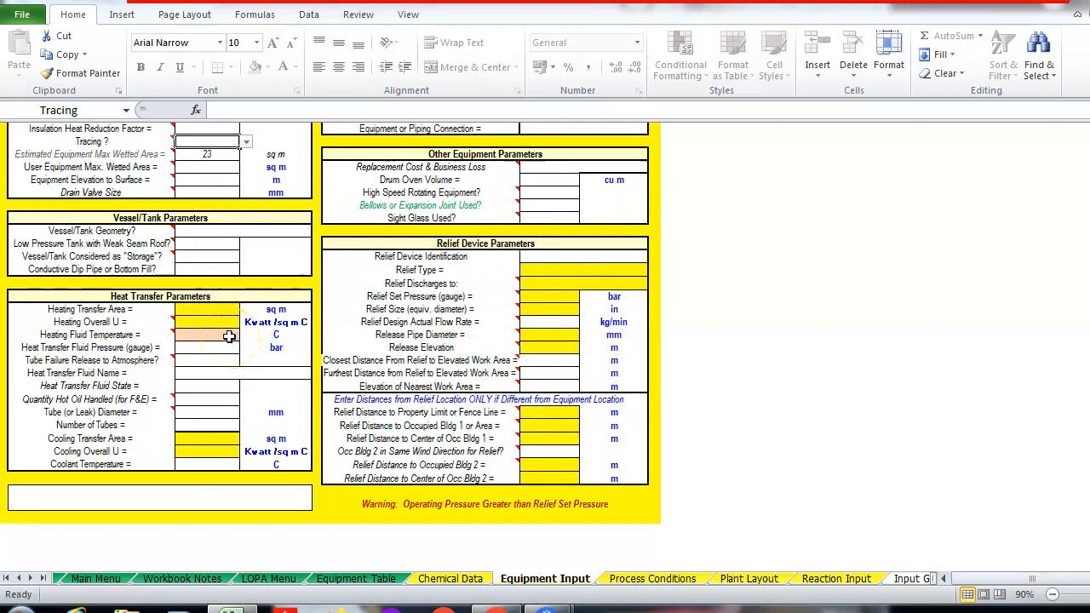
{"action": "left_click", "coordinate": [229, 337]}
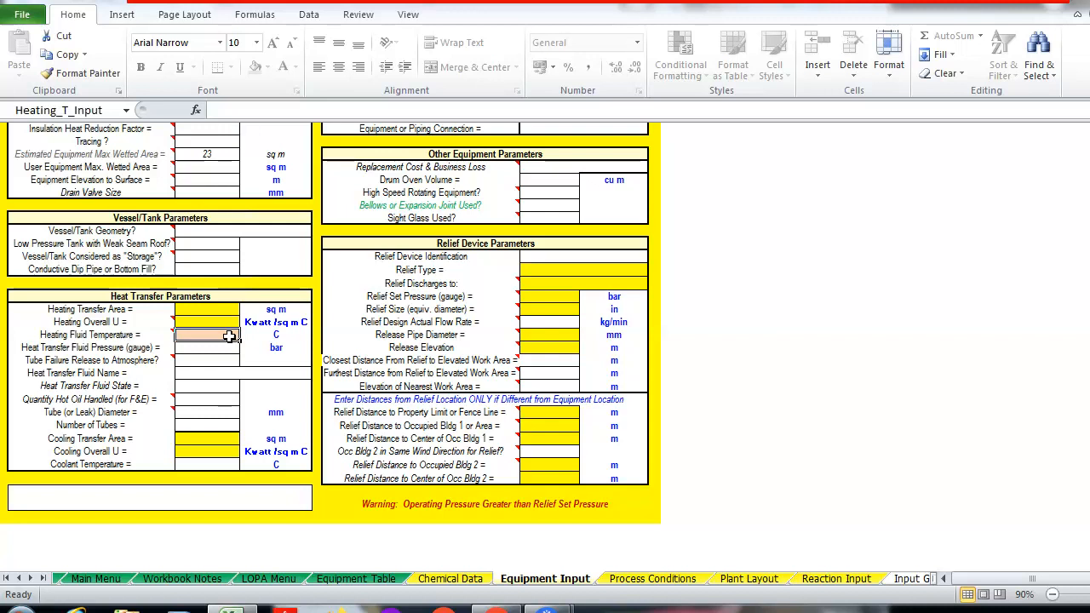
{"action": "type", "text": "120"}
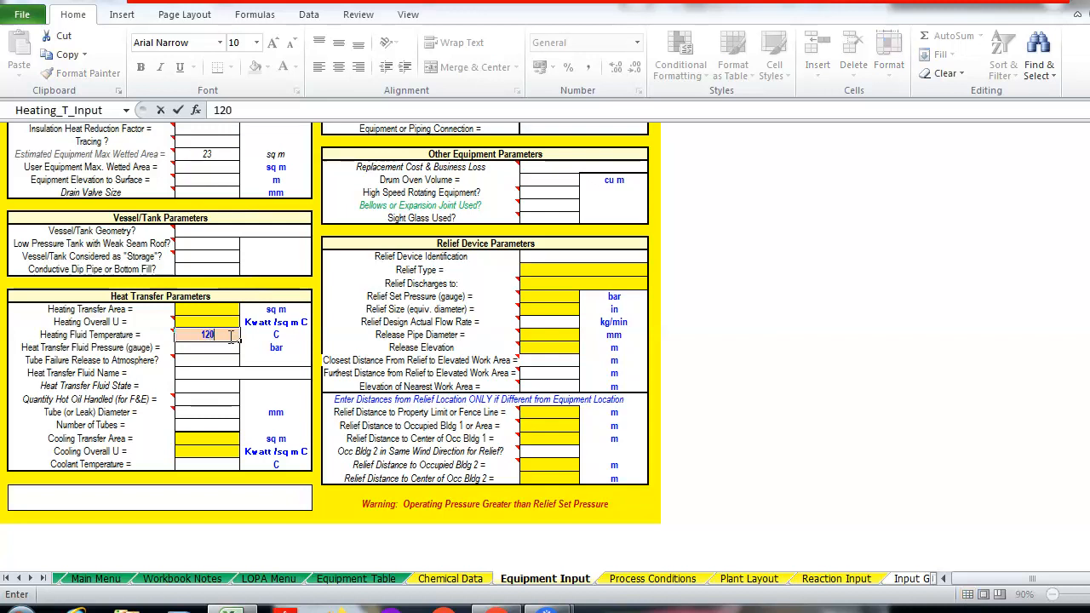
{"action": "left_click", "coordinate": [228, 309]}
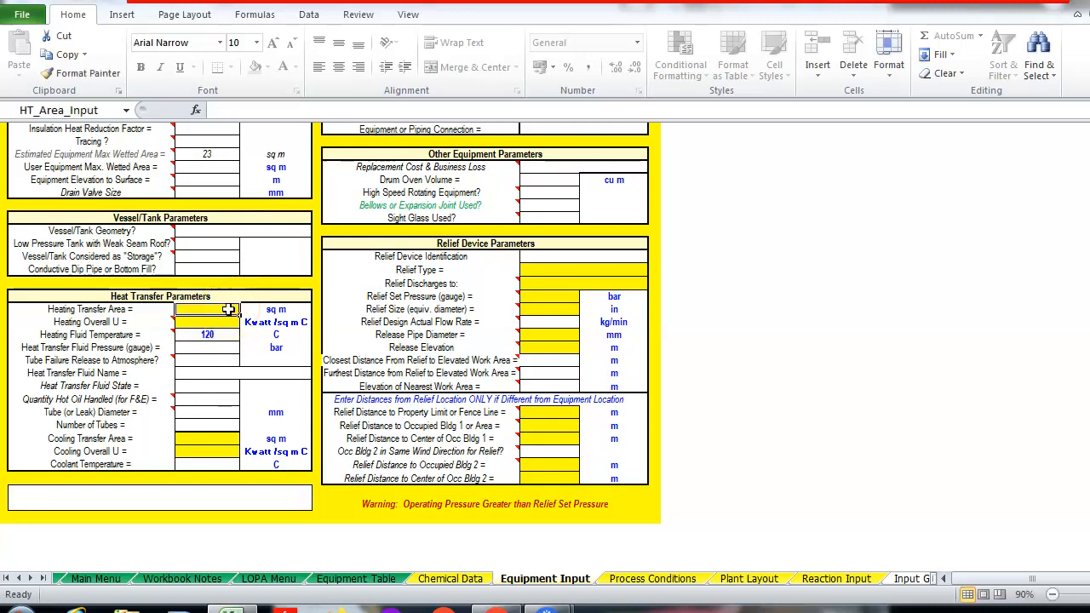
{"action": "type", "text": "50"}
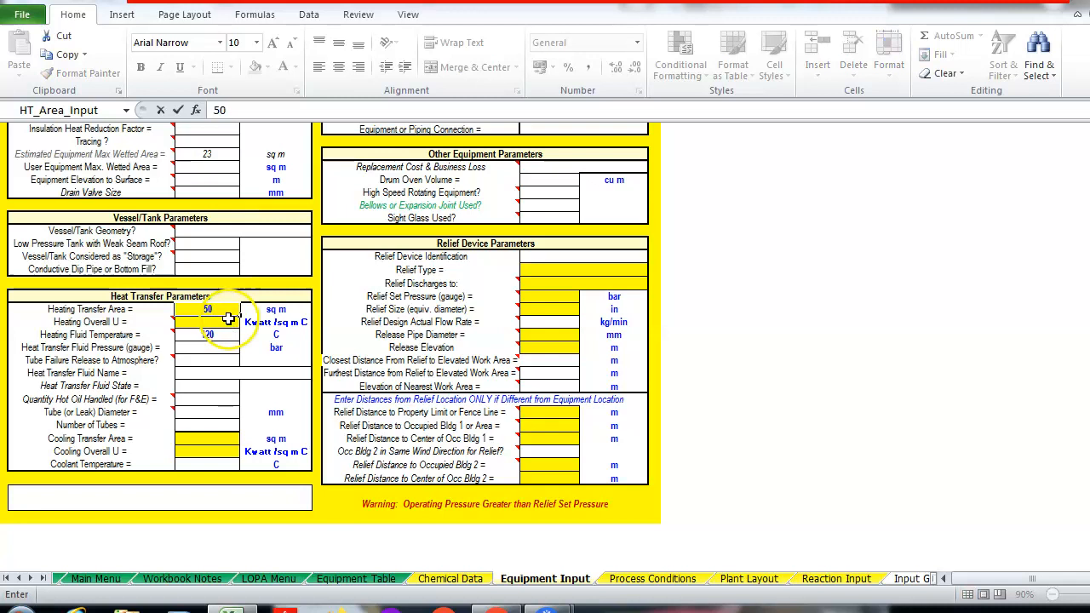
{"action": "left_click", "coordinate": [294, 310]}
{"action": "left_click", "coordinate": [319, 312]}
{"action": "left_click", "coordinate": [281, 334]}
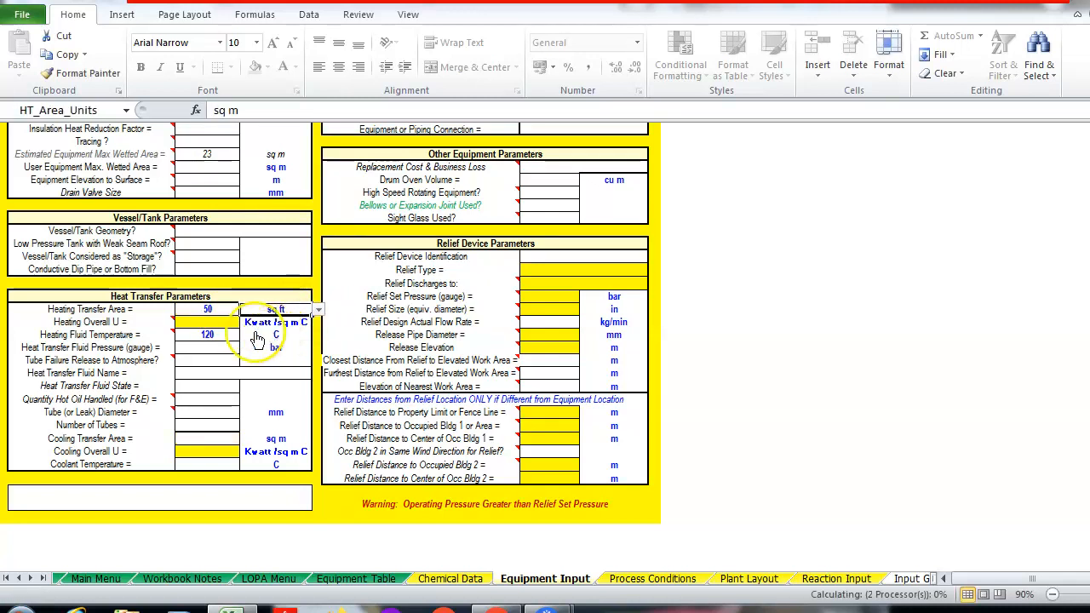
{"action": "left_click", "coordinate": [211, 322]}
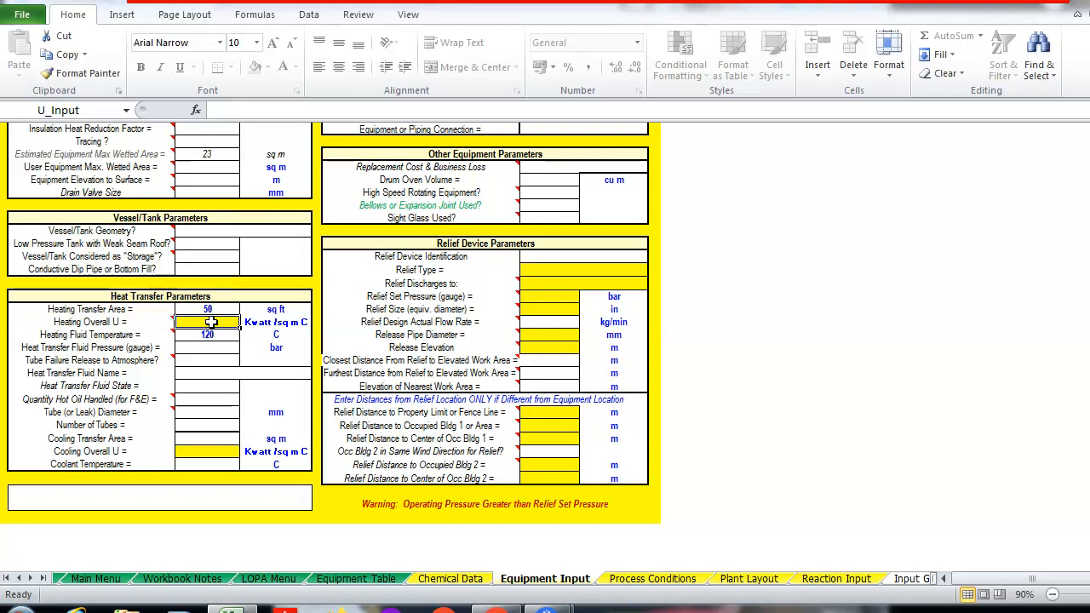
Set Heating Overall U to 100 with BTU/hr sq ft F units
{"action": "type", "text": "100"}
{"action": "left_click", "coordinate": [211, 348]}
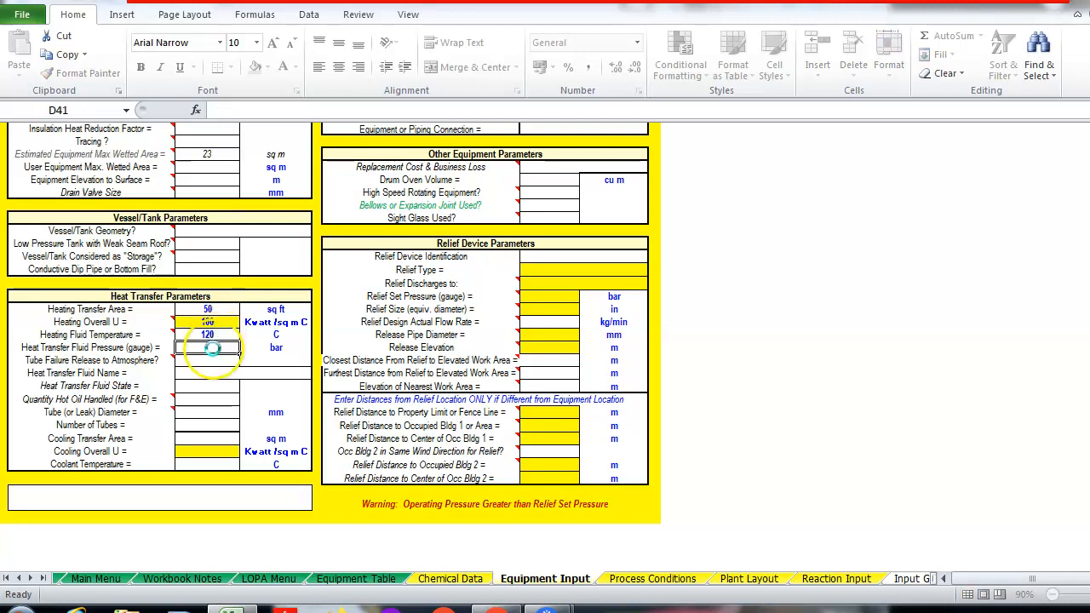
{"action": "left_click", "coordinate": [290, 323]}
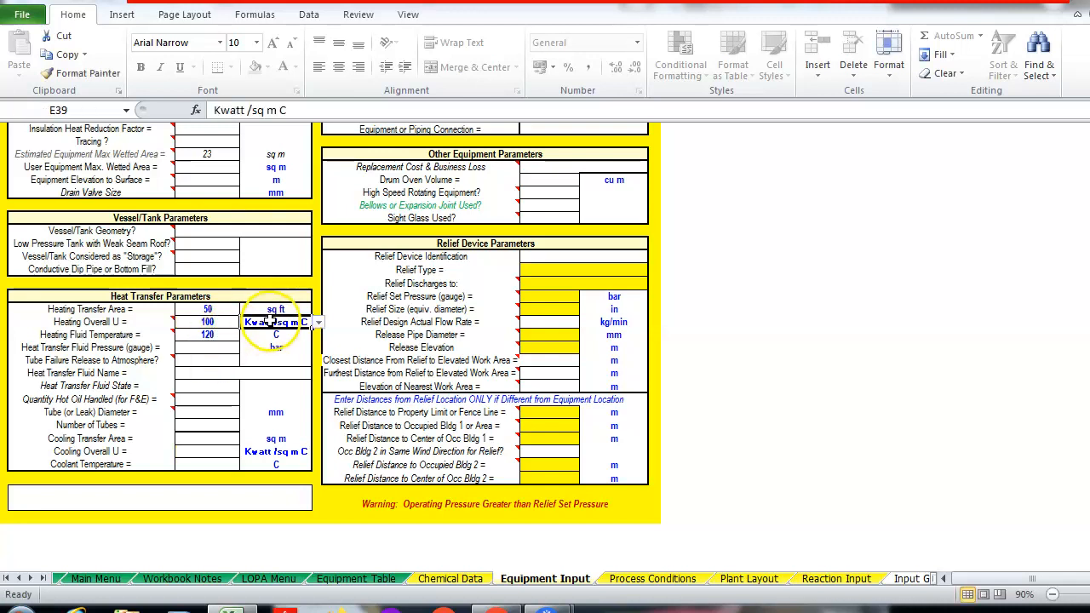
{"action": "left_click", "coordinate": [319, 323]}
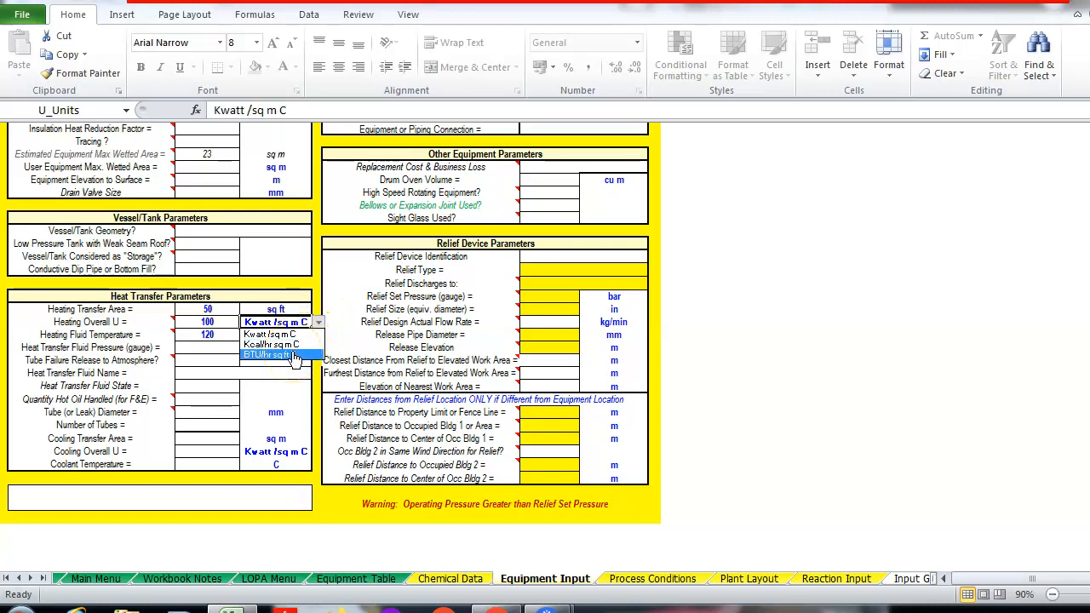
{"action": "left_click", "coordinate": [294, 356]}
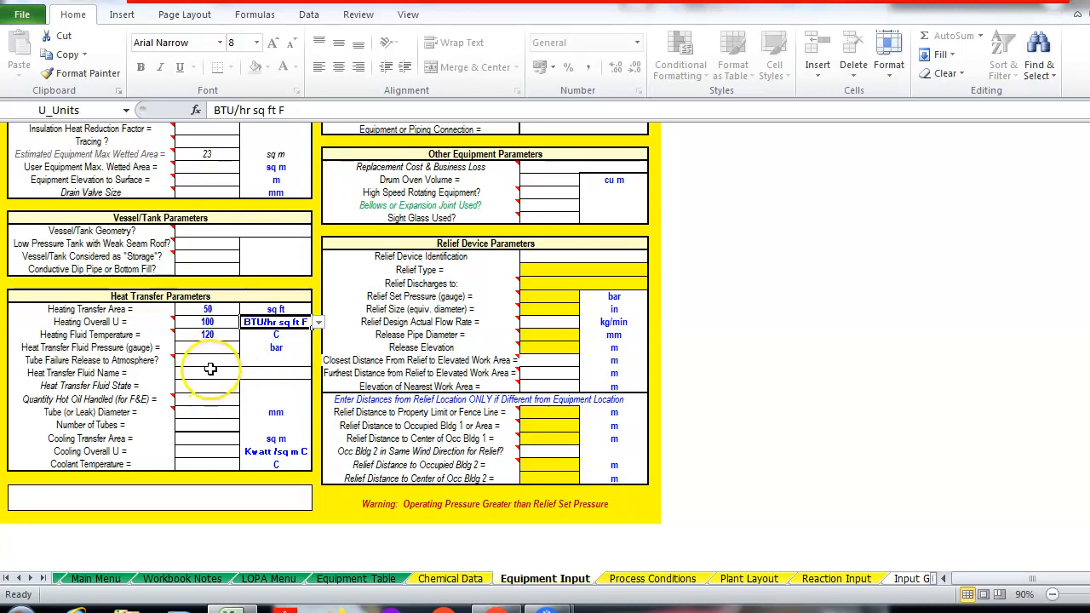
Choose Water as the heat transfer fluid name
{"action": "left_click", "coordinate": [213, 375]}
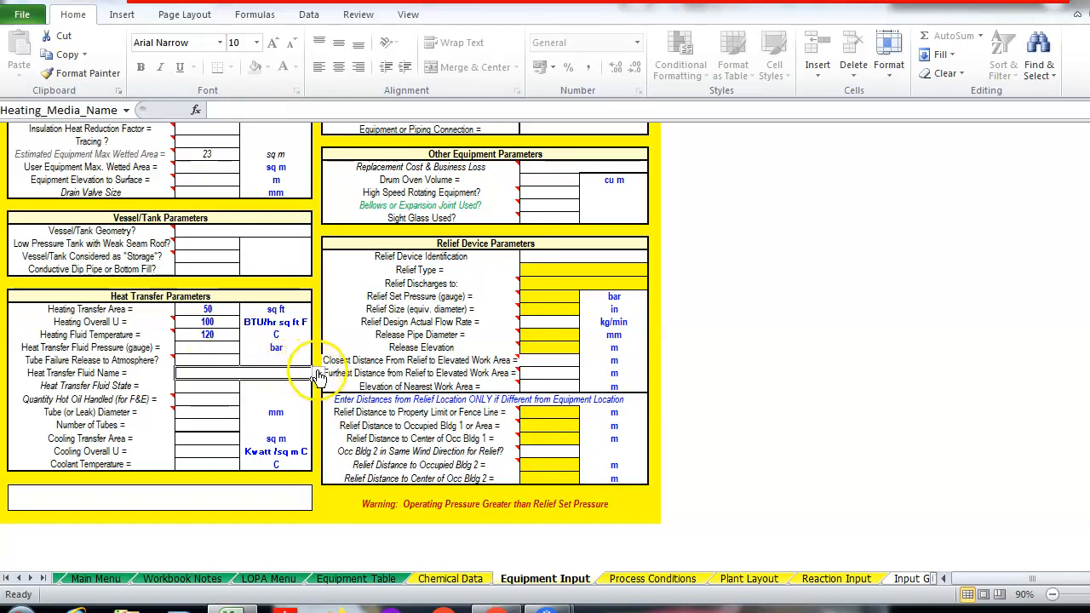
{"action": "left_click", "coordinate": [317, 374]}
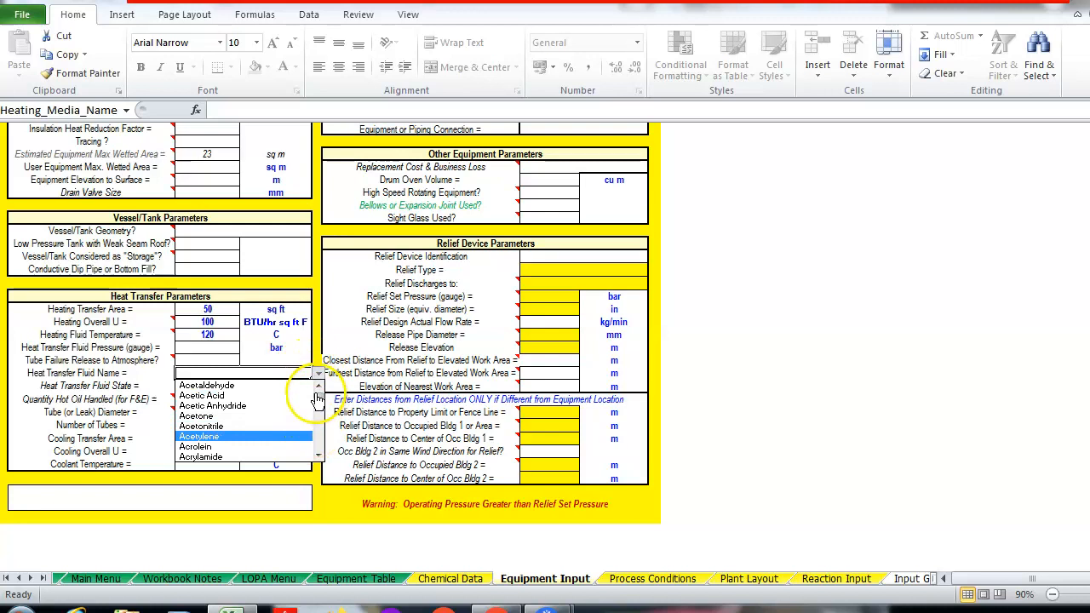
{"action": "left_click_drag", "start_coordinate": [319, 397], "coordinate": [318, 448]}
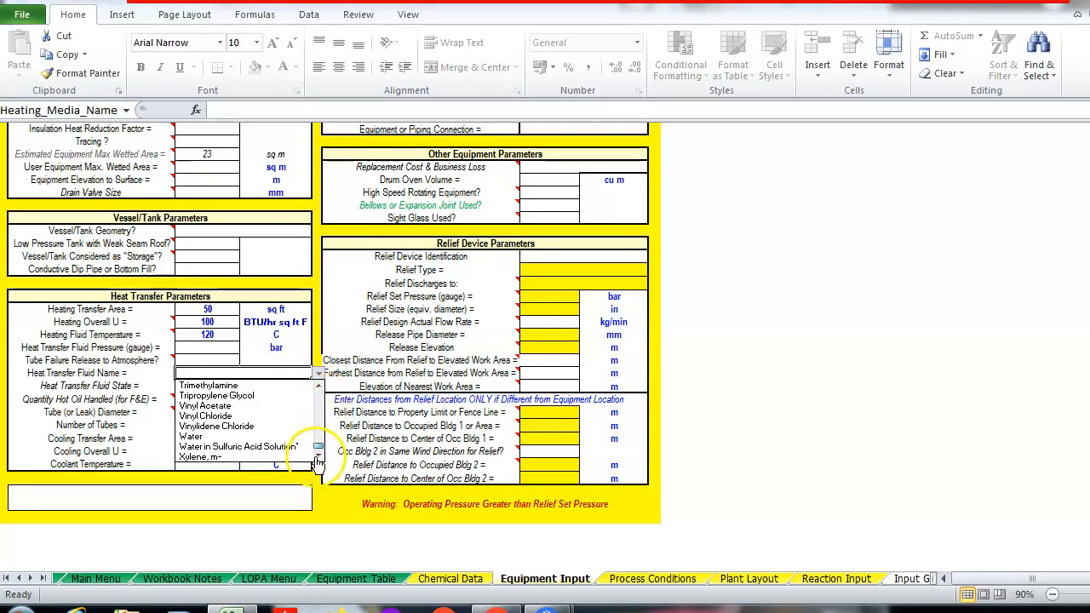
{"action": "left_click", "coordinate": [232, 436]}
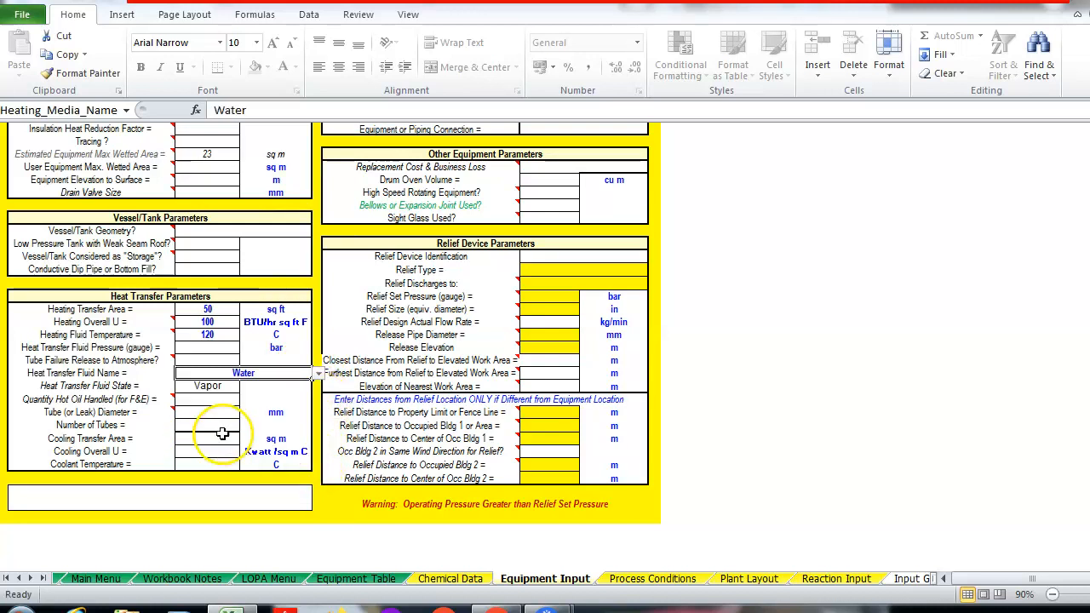
{"action": "left_click", "coordinate": [224, 438]}
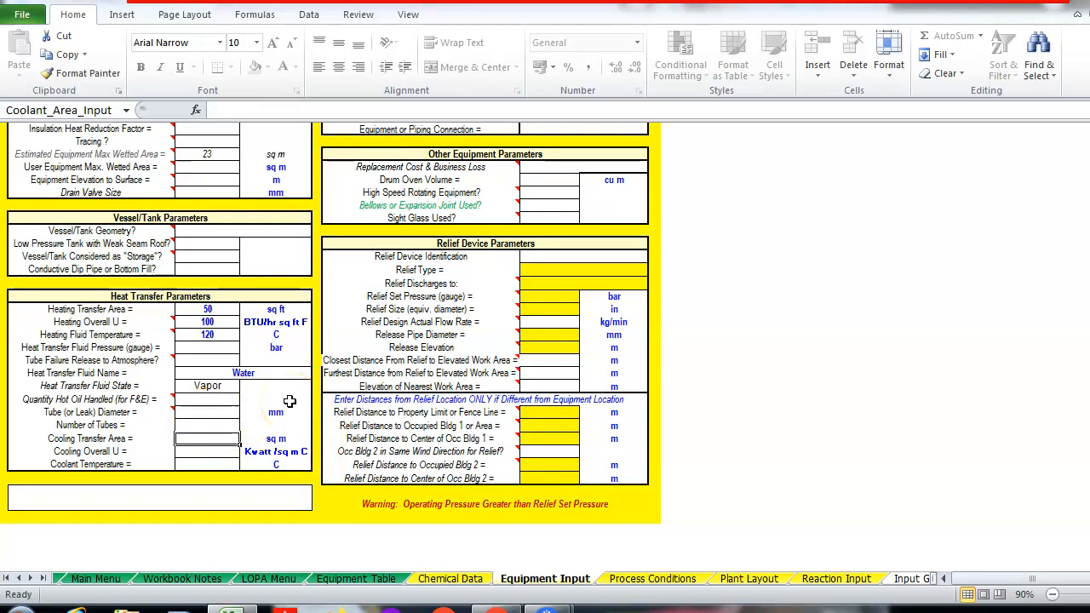
{"action": "left_click", "coordinate": [562, 253]}
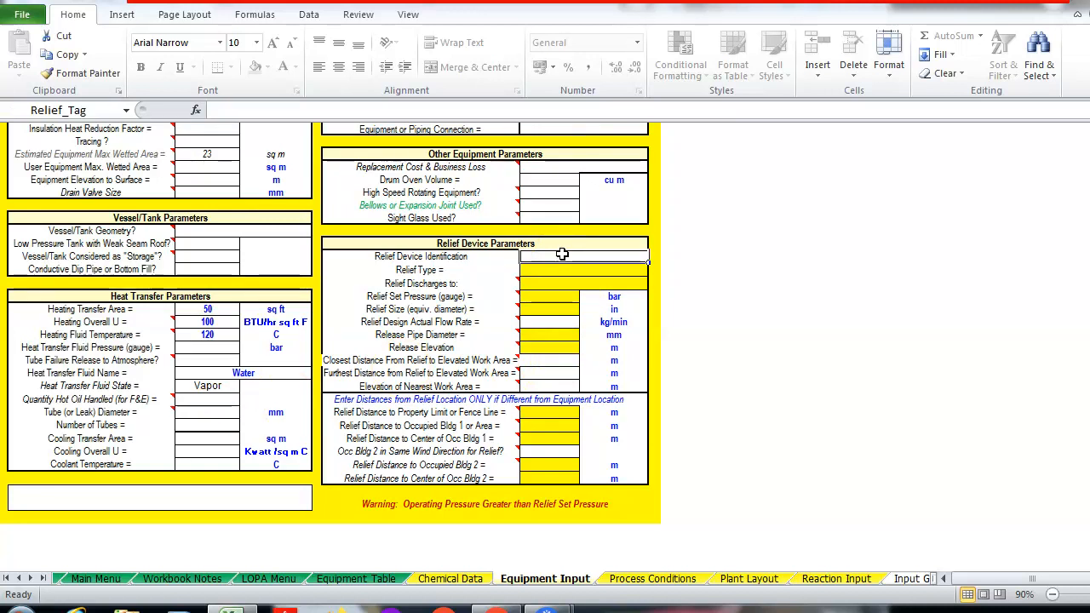
Set the relief discharge location to Indoors
{"action": "left_click", "coordinate": [548, 283]}
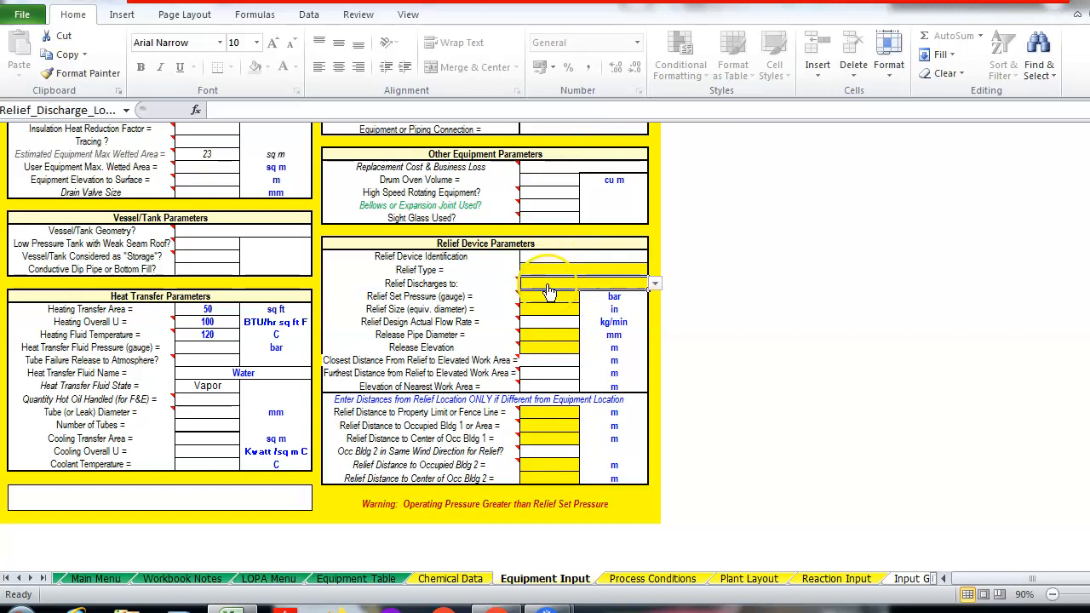
{"action": "left_click", "coordinate": [656, 285]}
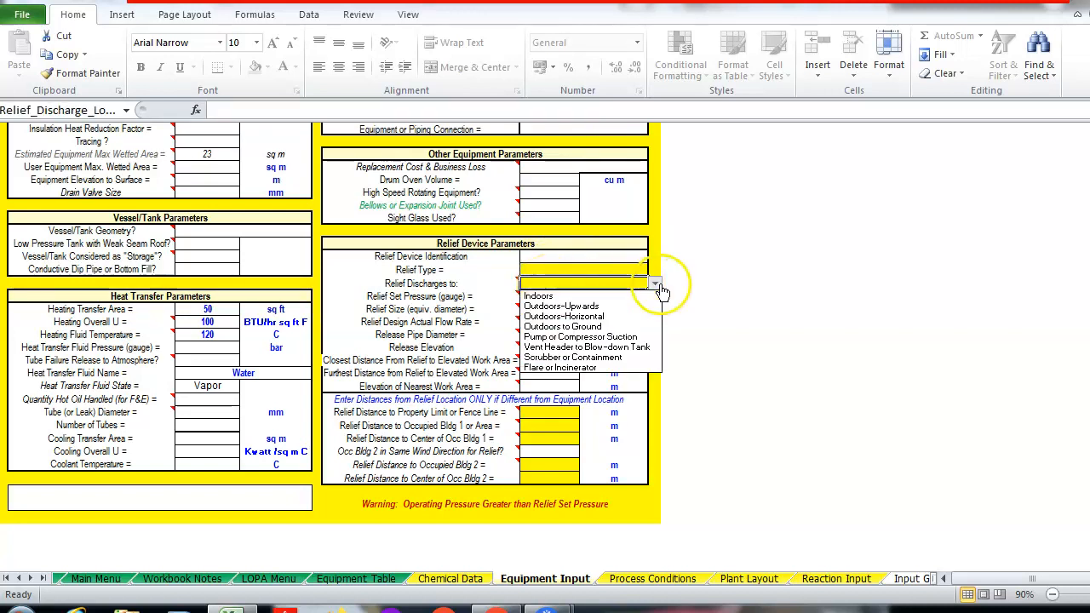
{"action": "left_click", "coordinate": [610, 297]}
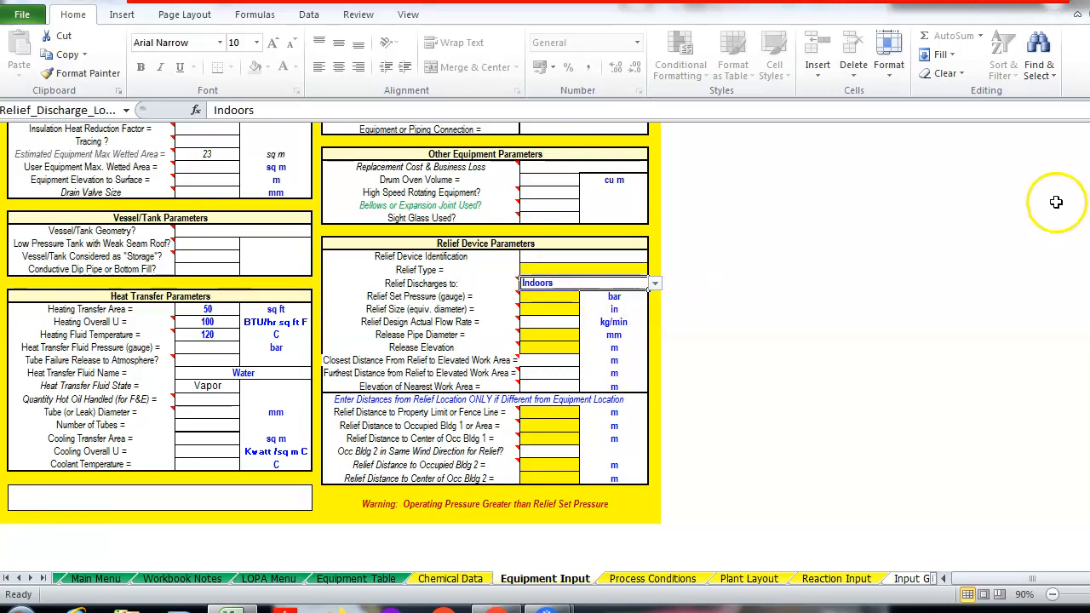
Save the equipment inputs to the Equipment Table
{"action": "scroll", "coordinate": [1056, 202], "scroll_direction": "up", "scroll_amount": 8}
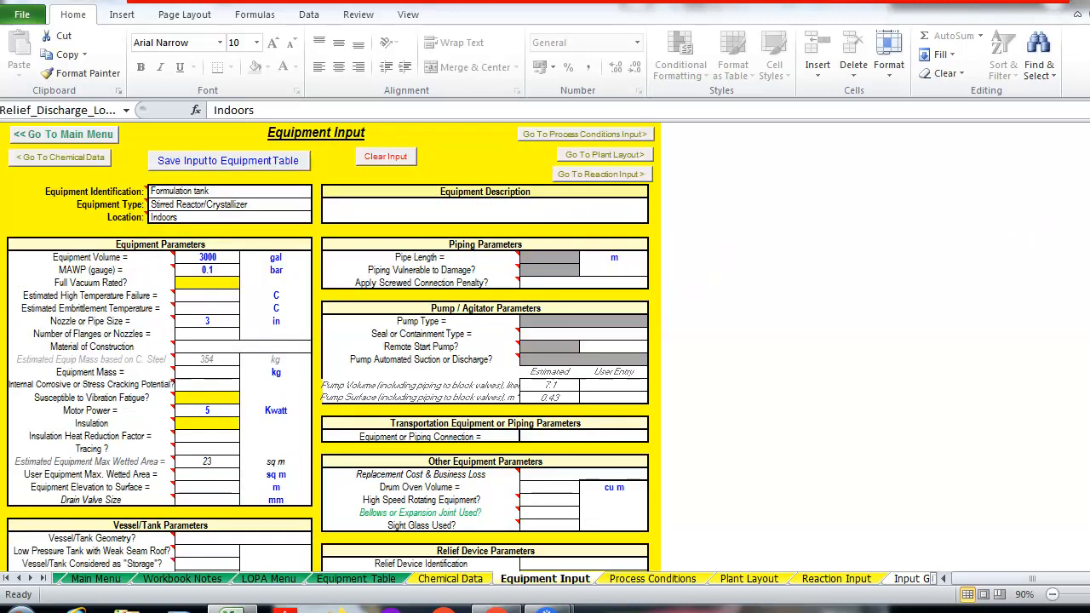
{"action": "scroll", "coordinate": [332, 348], "scroll_direction": "down", "scroll_amount": 8}
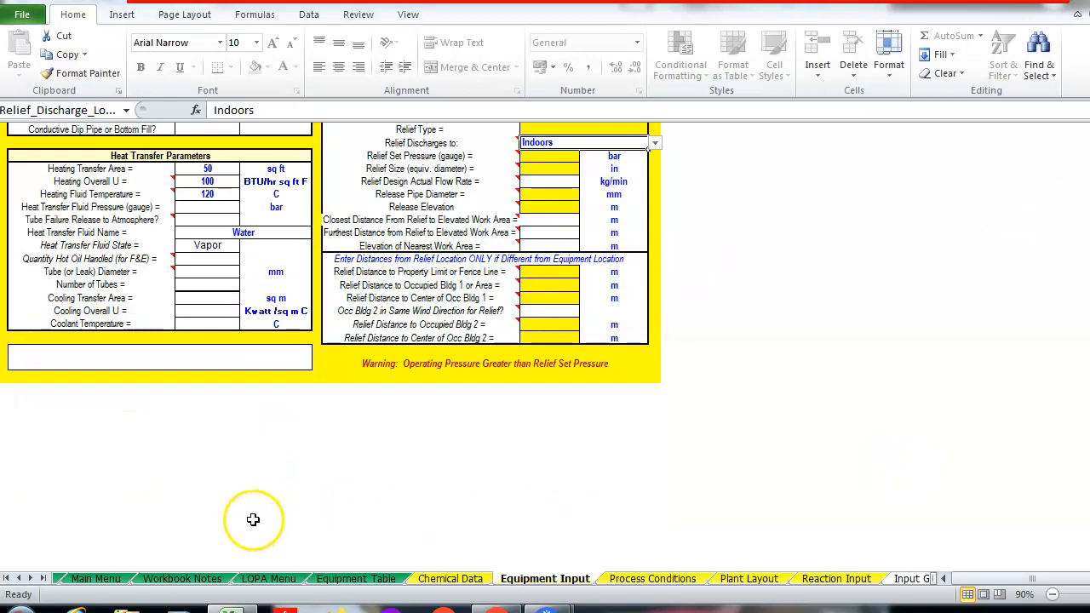
{"action": "scroll", "coordinate": [649, 146], "scroll_direction": "up", "scroll_amount": 8}
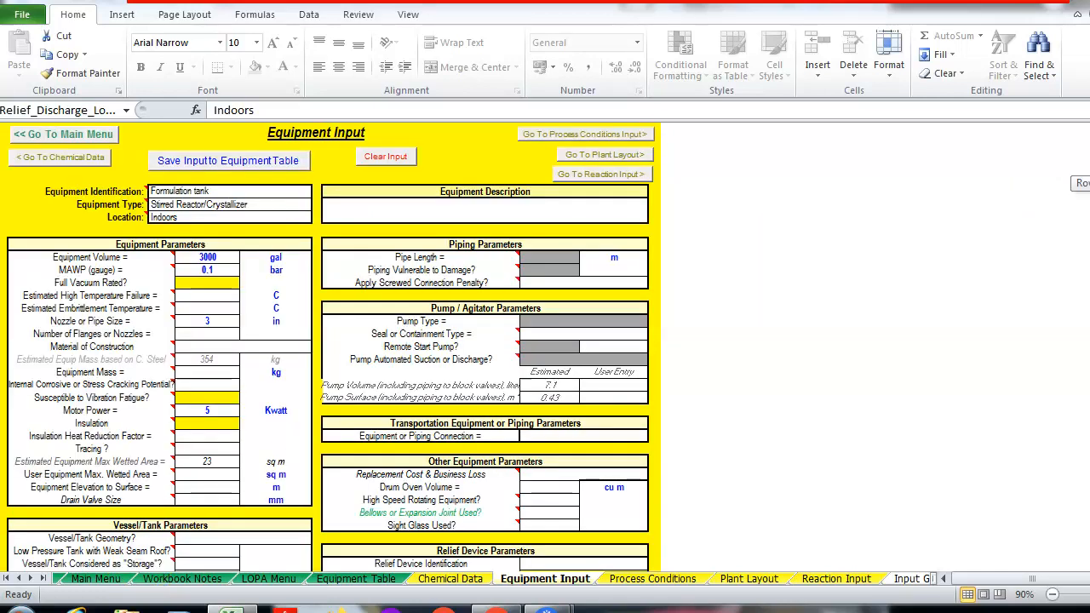
{"action": "left_click", "coordinate": [255, 160]}
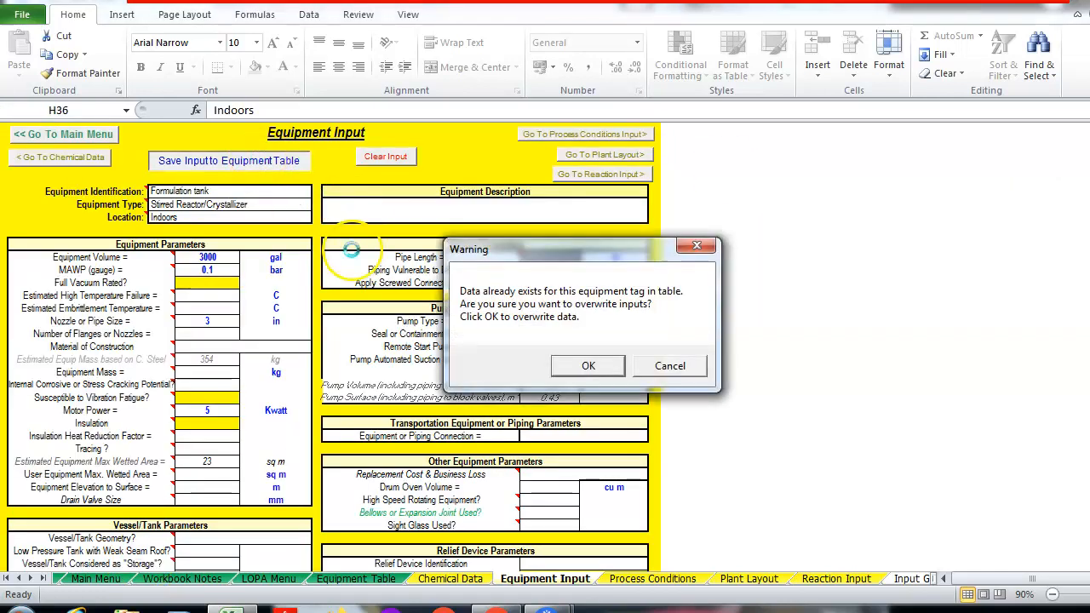
On the Process Conditions sheet, enter an 8 ft liquid head and 50 gal/min maximum feed rate
{"action": "left_click", "coordinate": [90, 137]}
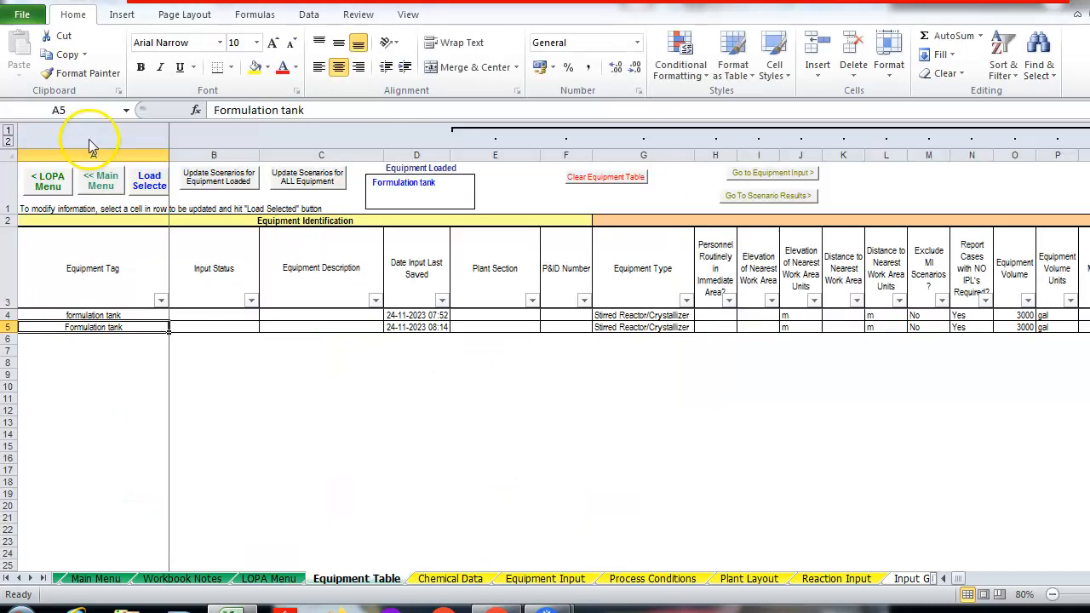
{"action": "left_click", "coordinate": [101, 181]}
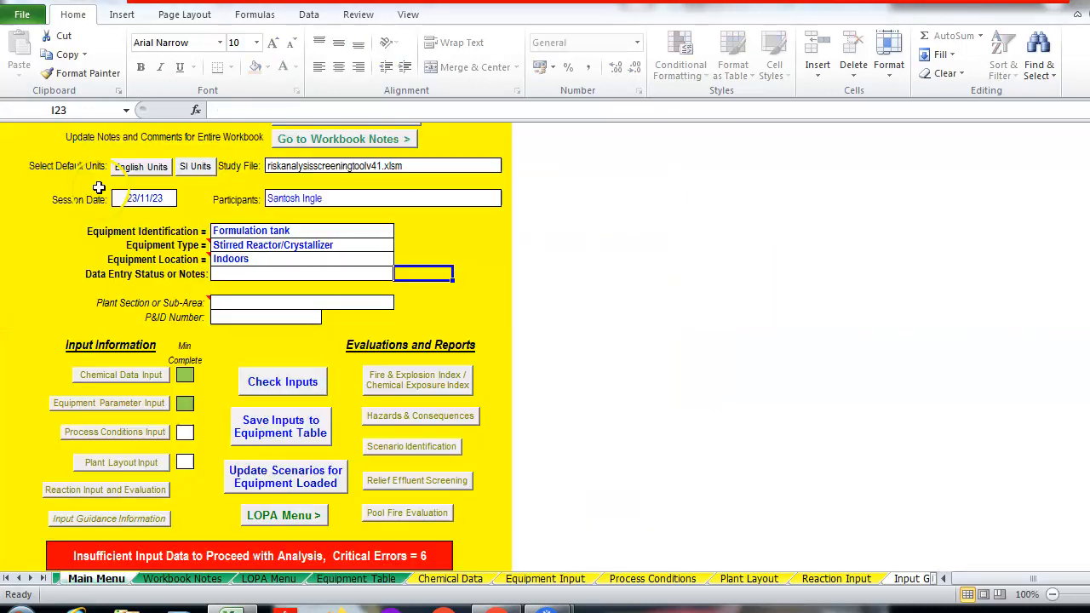
{"action": "left_click", "coordinate": [137, 432]}
{"action": "mouse_move", "coordinate": [136, 432]}
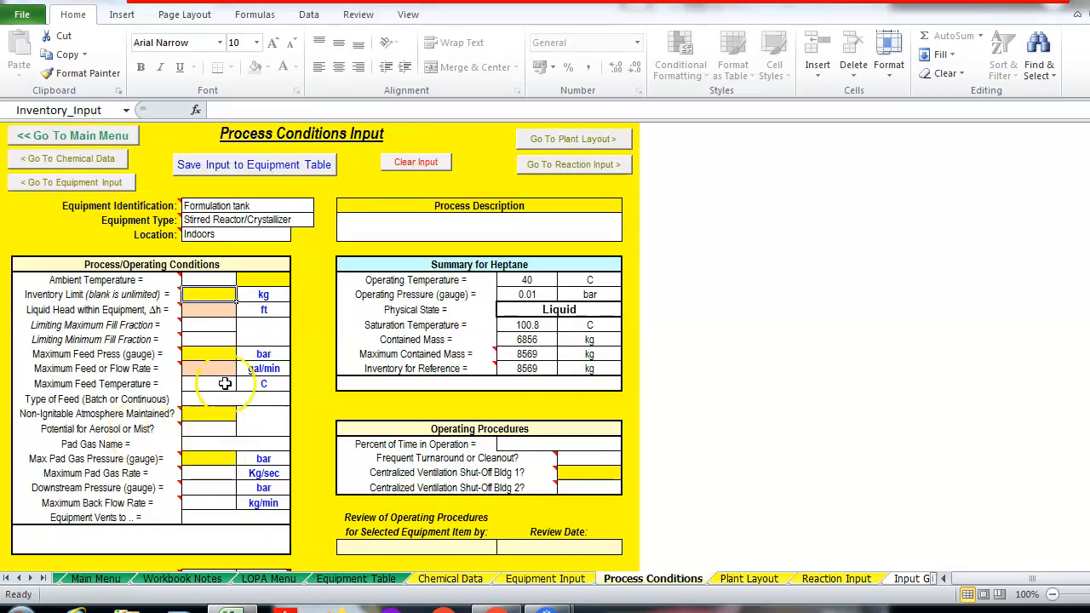
{"action": "left_click", "coordinate": [226, 310]}
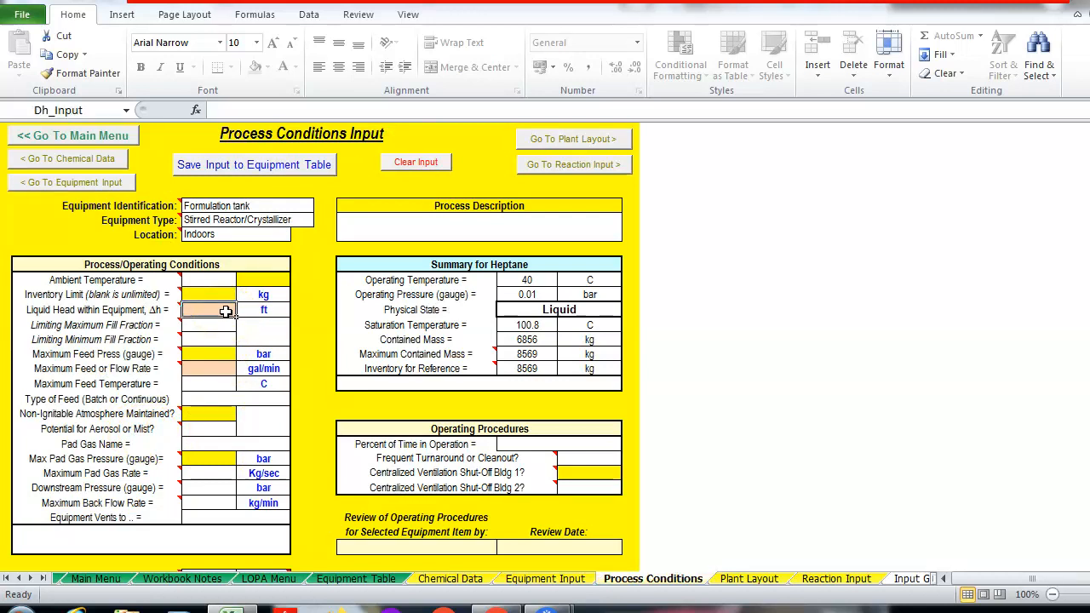
{"action": "type", "text": "8"}
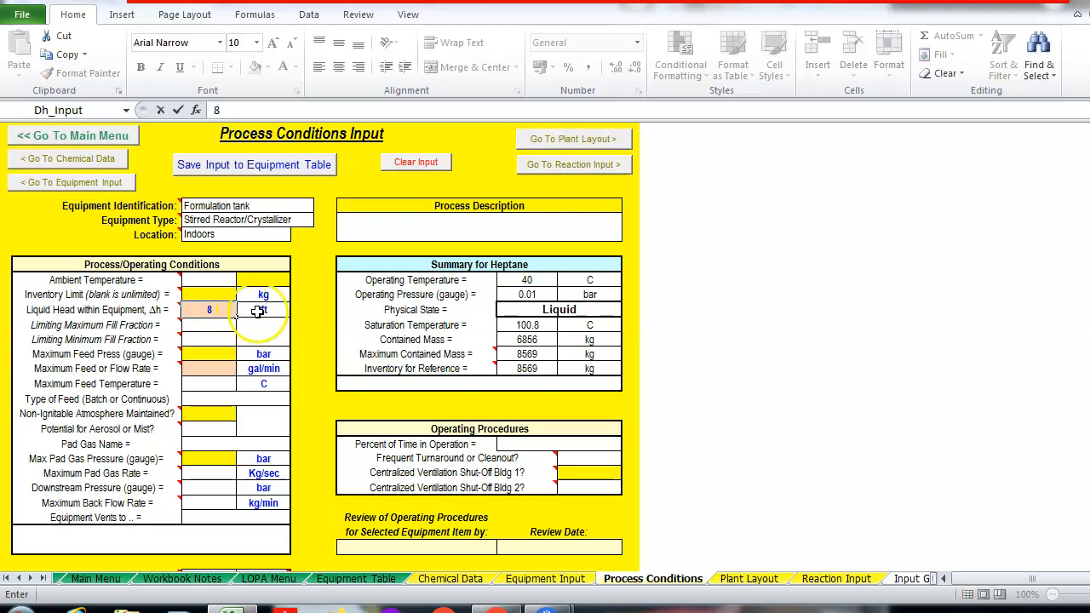
{"action": "left_click", "coordinate": [212, 375]}
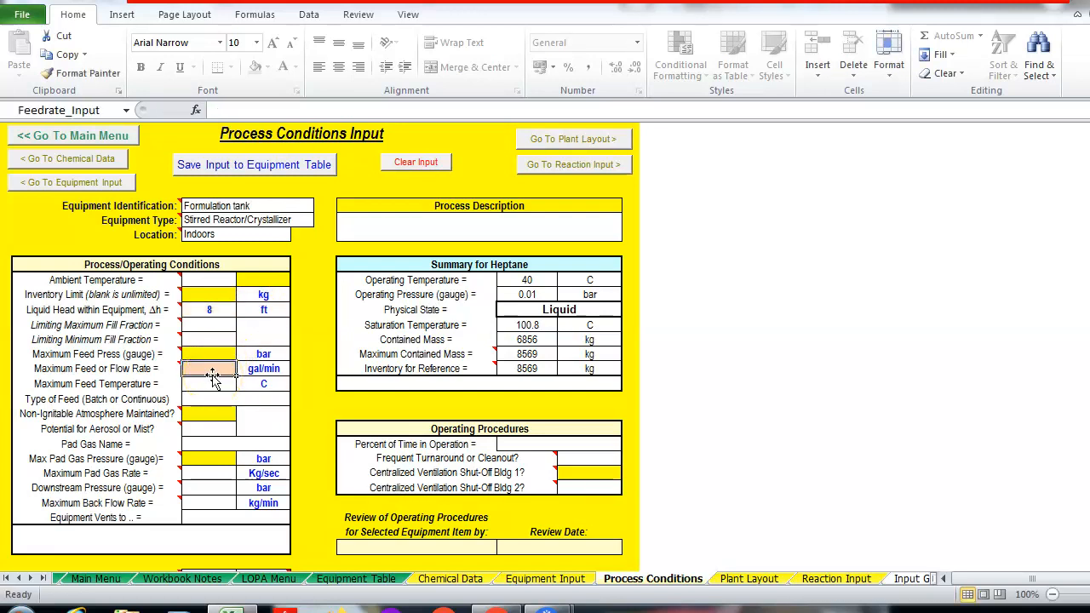
{"action": "type", "text": "50"}
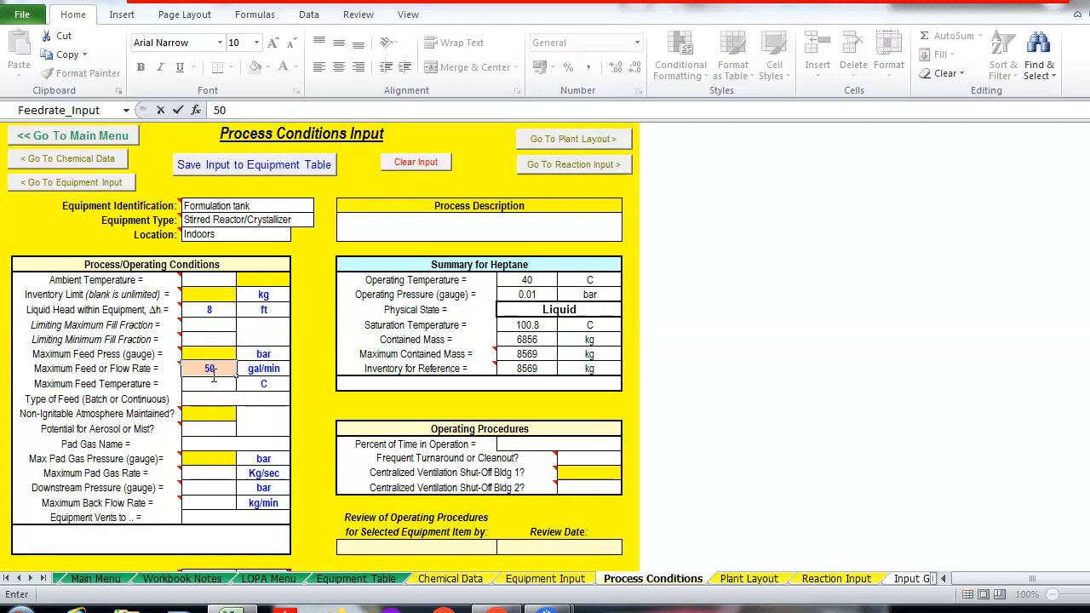
{"action": "left_click", "coordinate": [327, 397]}
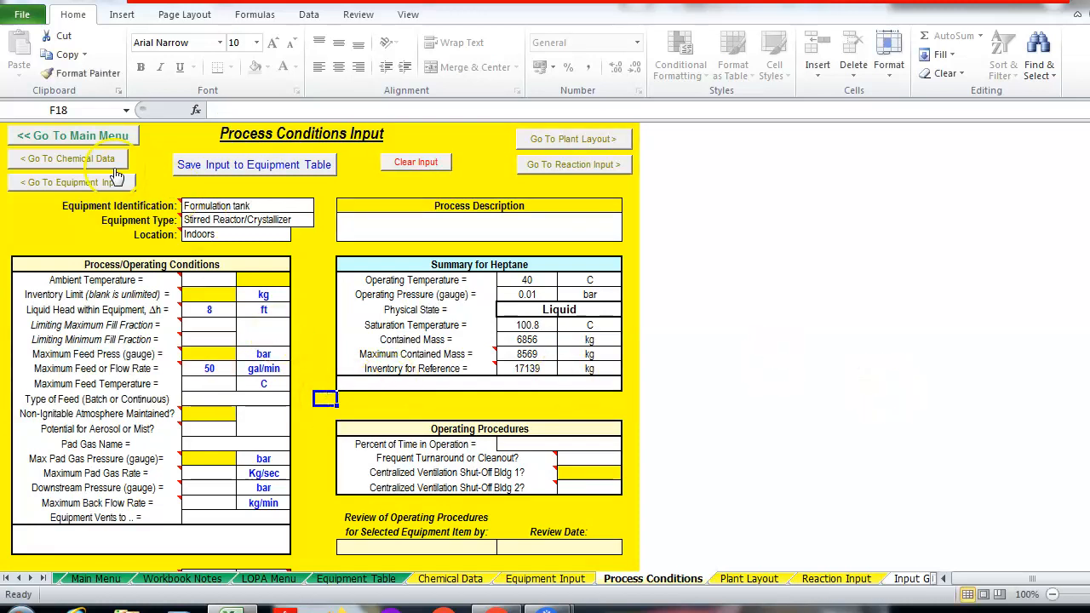
Save the process conditions to the Equipment Table, overwriting the existing data
{"action": "left_click", "coordinate": [205, 168]}
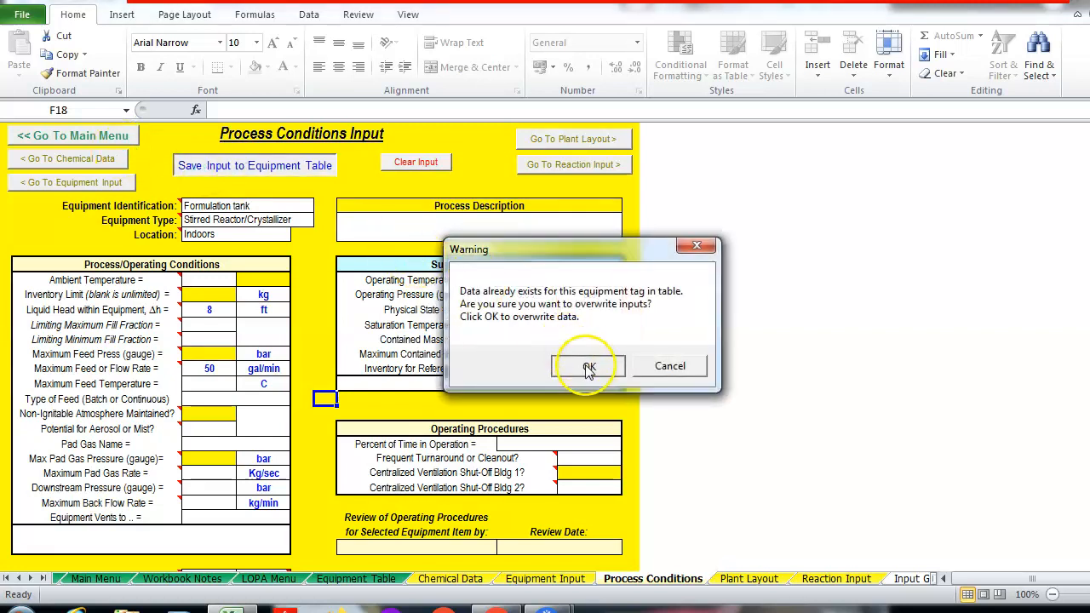
{"action": "left_click", "coordinate": [590, 368]}
{"action": "left_click", "coordinate": [104, 136]}
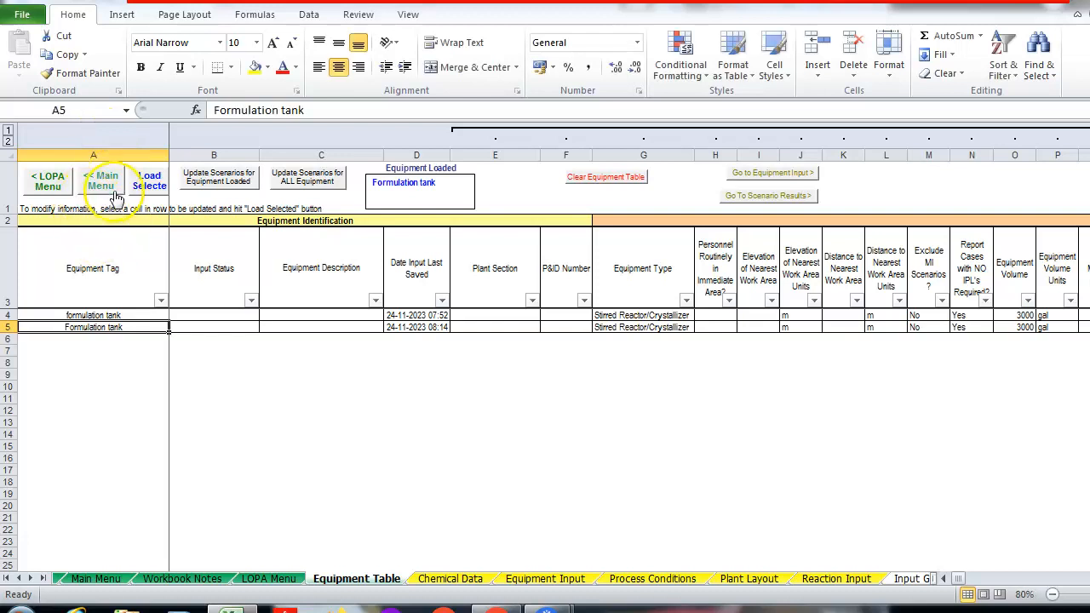
On the Plant Layout sheet, set the distance to property limit to 100 ft
{"action": "left_click", "coordinate": [113, 194]}
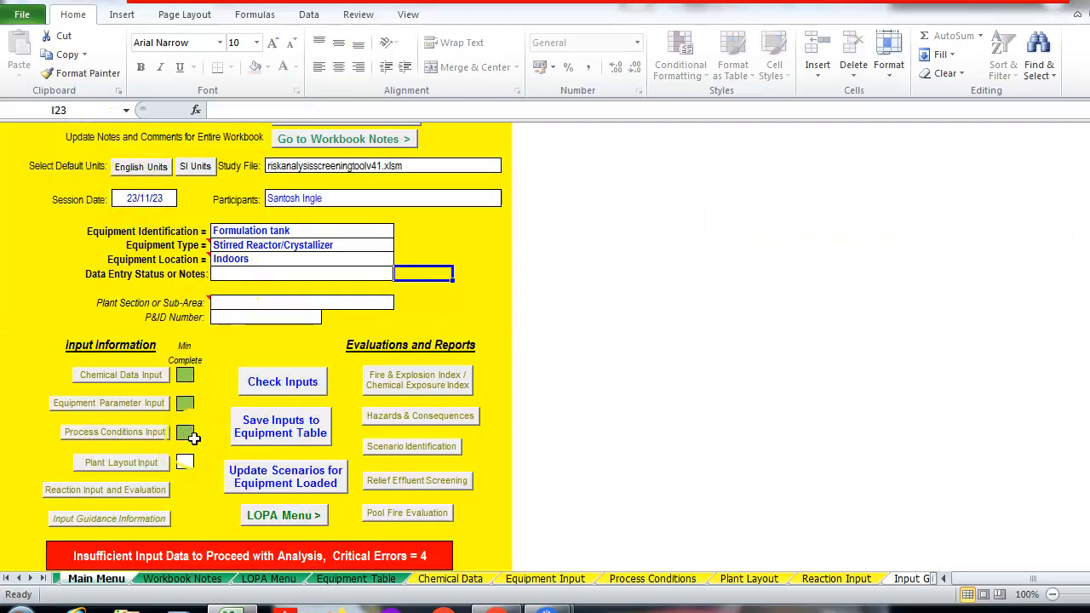
{"action": "left_click", "coordinate": [140, 462]}
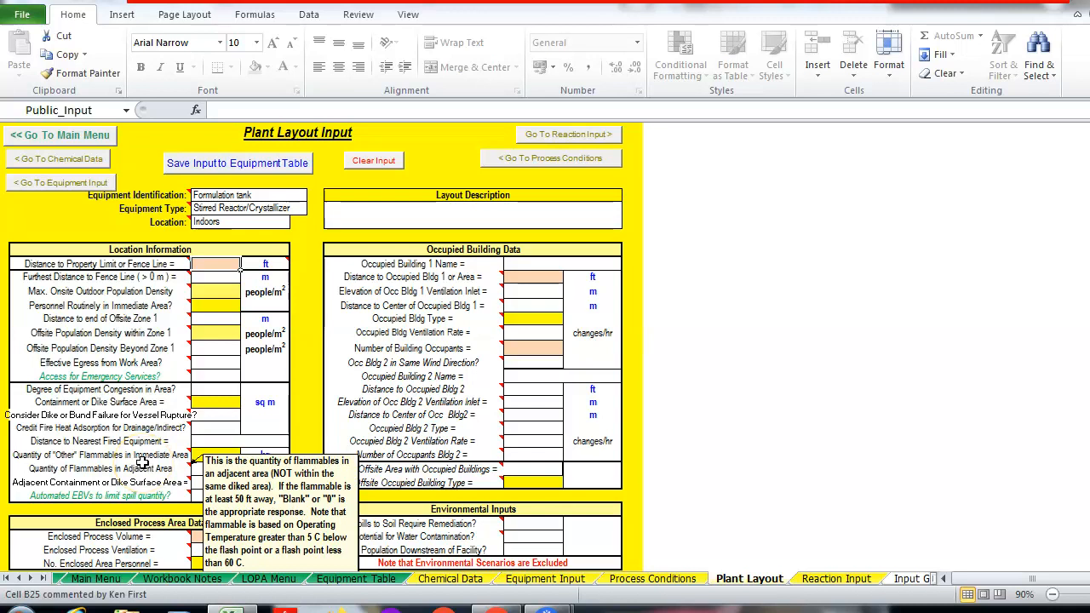
{"action": "left_click", "coordinate": [225, 265]}
{"action": "type", "text": "100"}
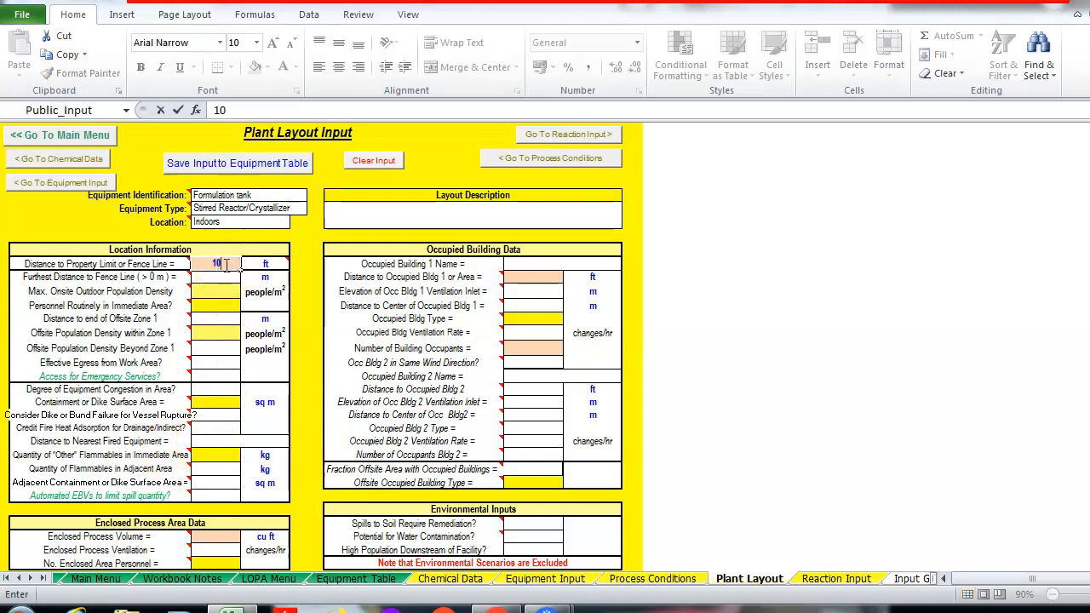
{"action": "left_click", "coordinate": [221, 292]}
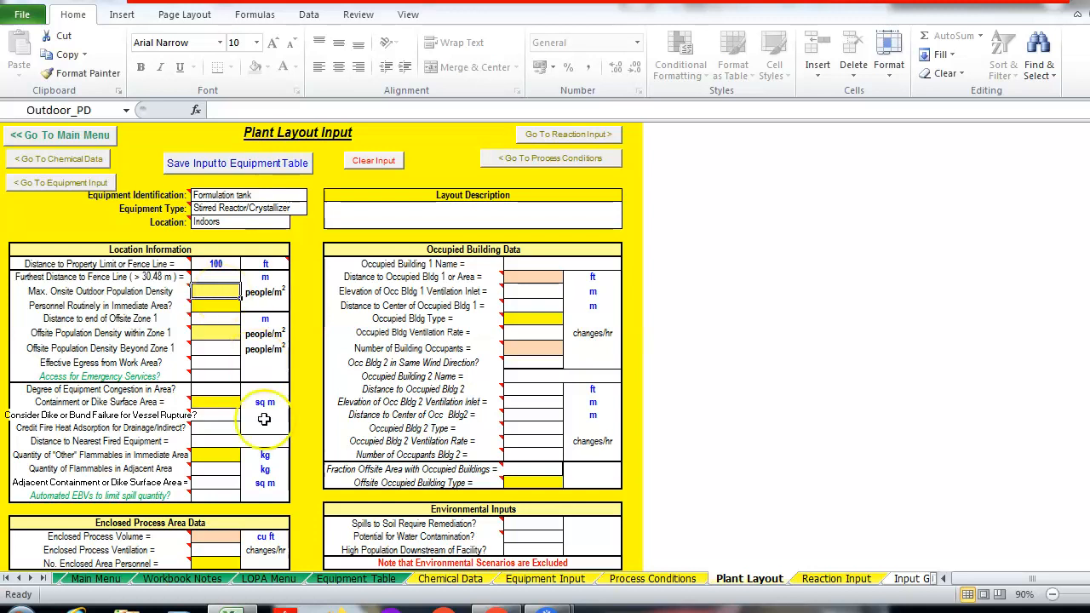
Enter 200000 cu ft enclosed volume, 3.6 changes/hr ventilation and 2 enclosed area personnel
{"action": "left_click", "coordinate": [203, 536]}
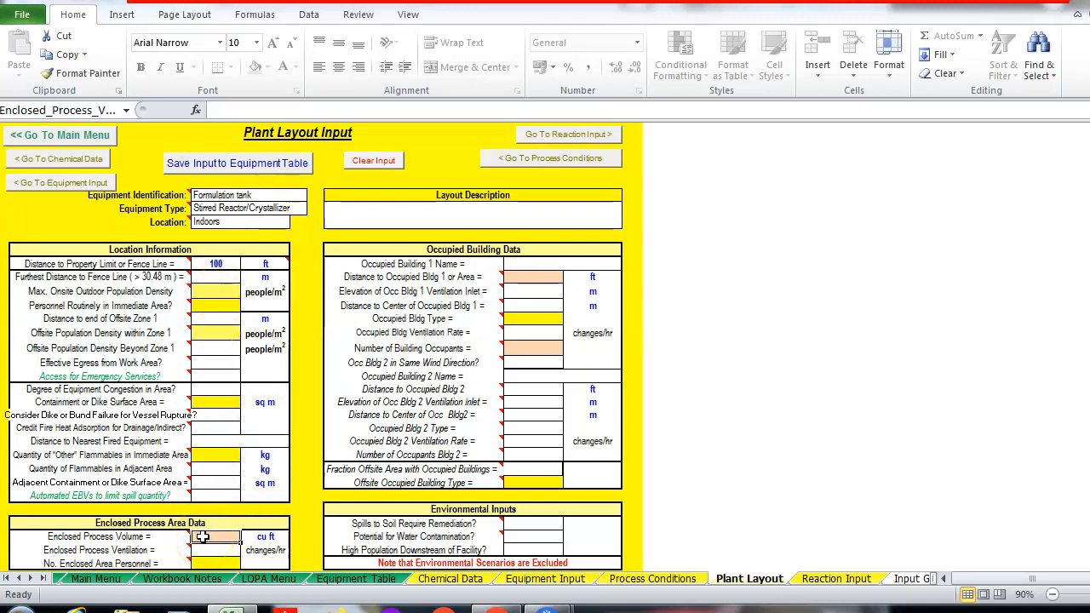
{"action": "type", "text": "200000"}
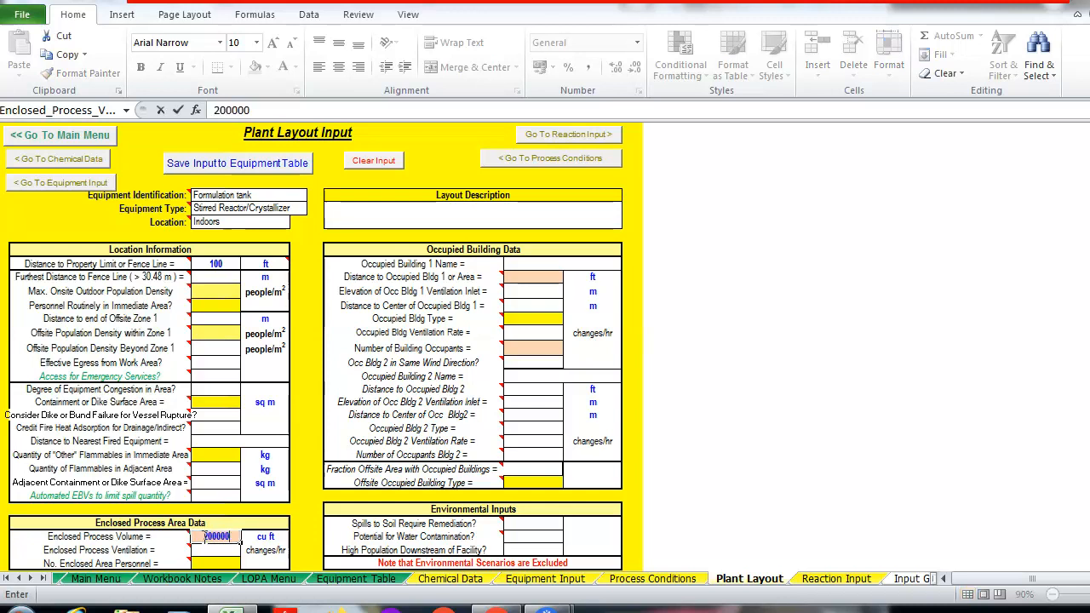
{"action": "left_click", "coordinate": [217, 550]}
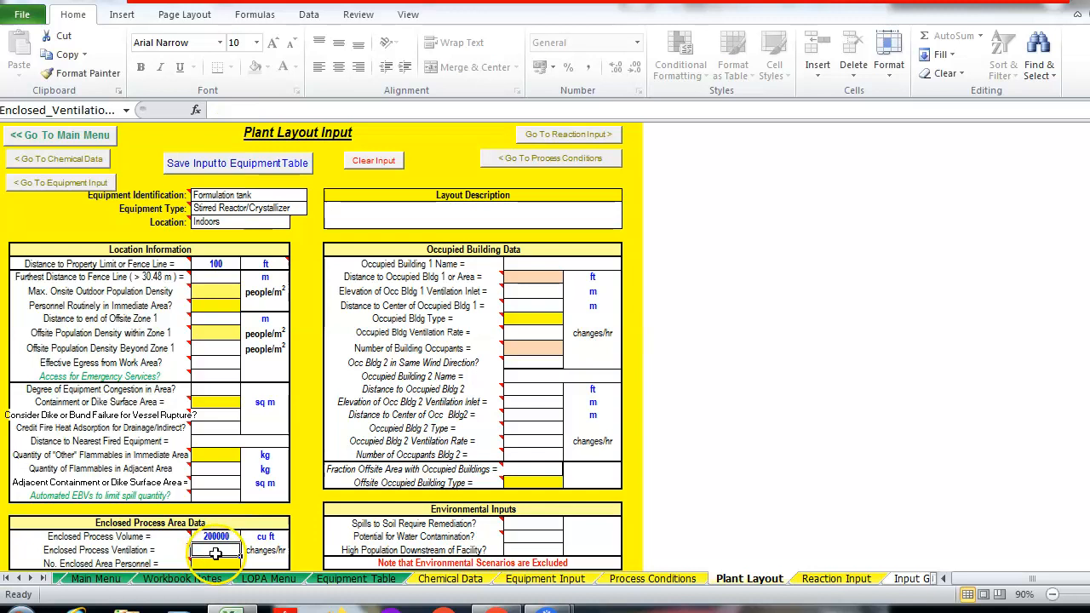
{"action": "type", "text": "3.6"}
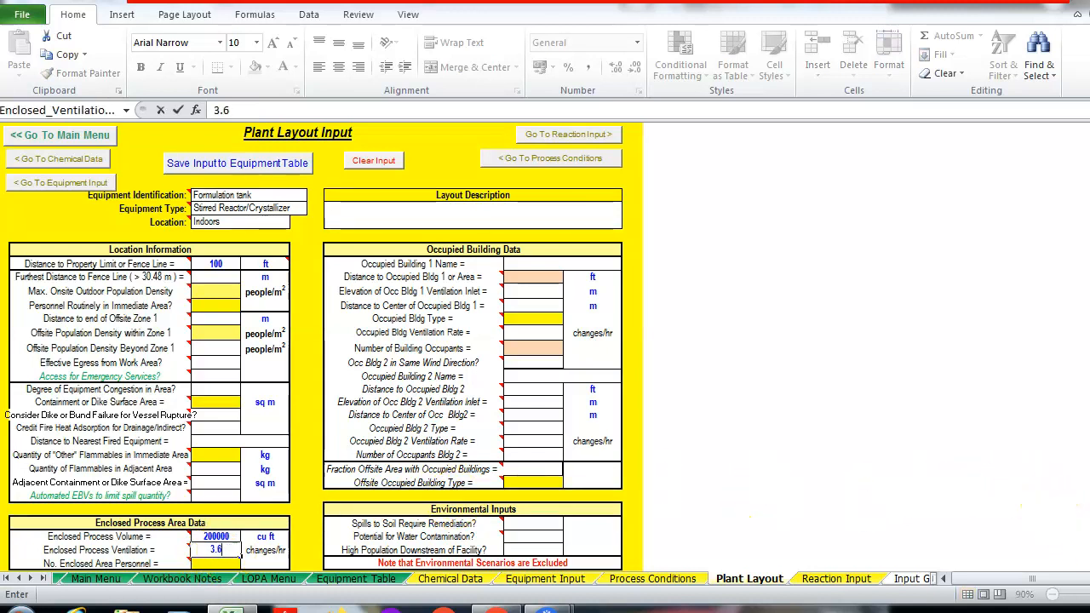
{"action": "scroll", "coordinate": [322, 348], "scroll_direction": "down", "scroll_amount": 3}
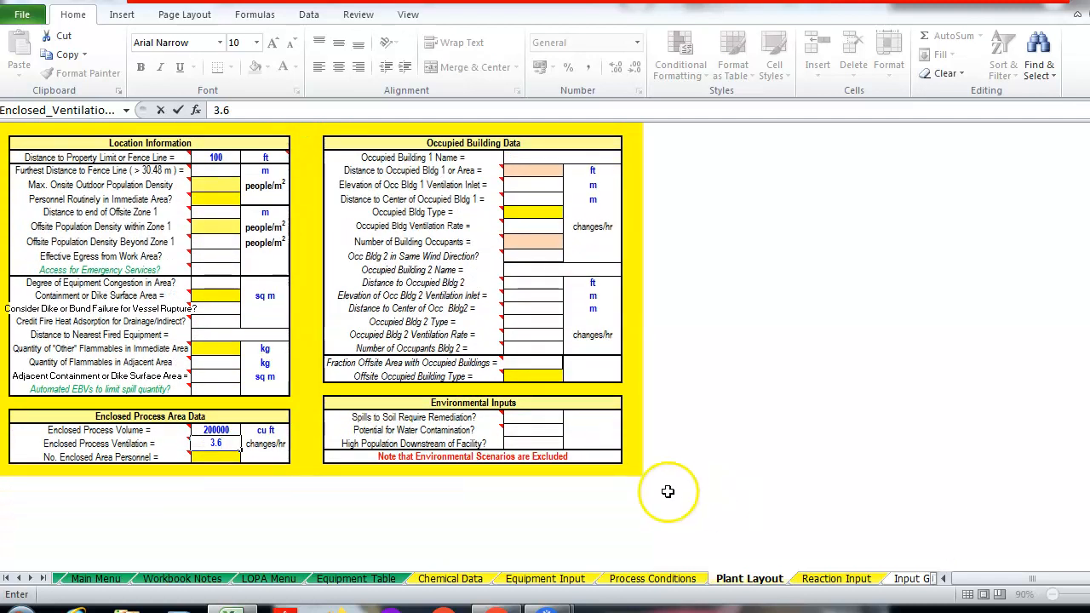
{"action": "left_click", "coordinate": [223, 456]}
{"action": "type", "text": "2"}
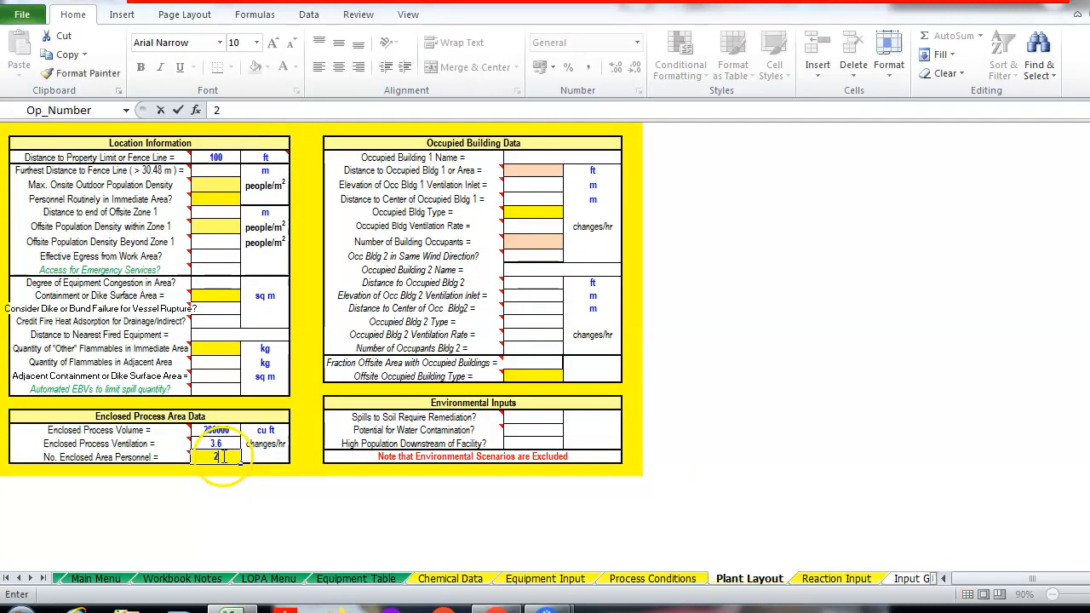
{"action": "left_click", "coordinate": [554, 172]}
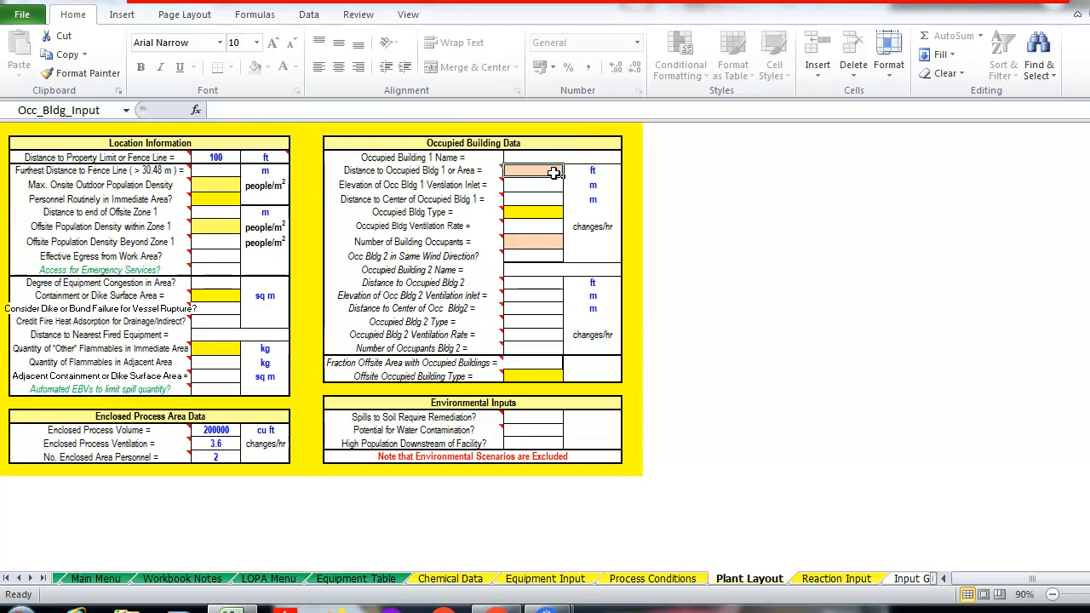
Place occupied building 1 at 50 ft with 5 occupants, and set same wind direction to No
{"action": "type", "text": "50"}
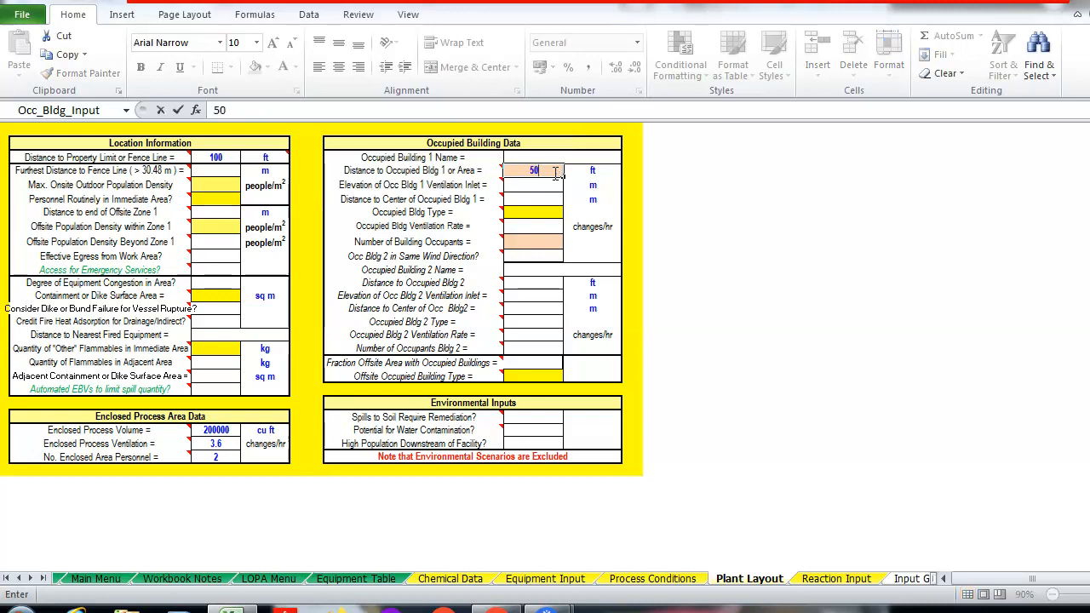
{"action": "left_click", "coordinate": [540, 242]}
{"action": "type", "text": "5"}
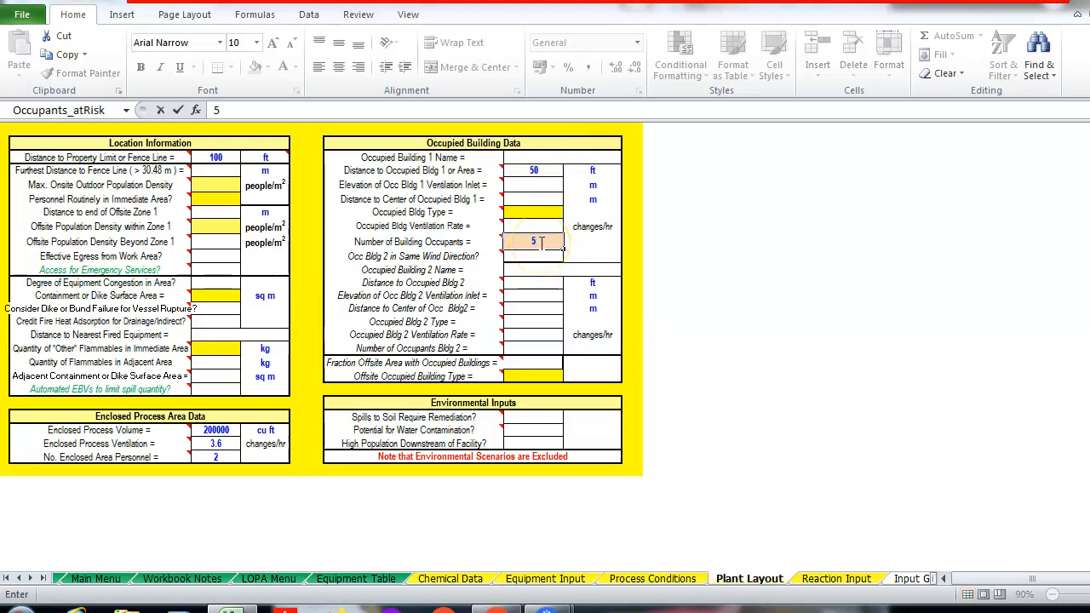
{"action": "left_click", "coordinate": [534, 346]}
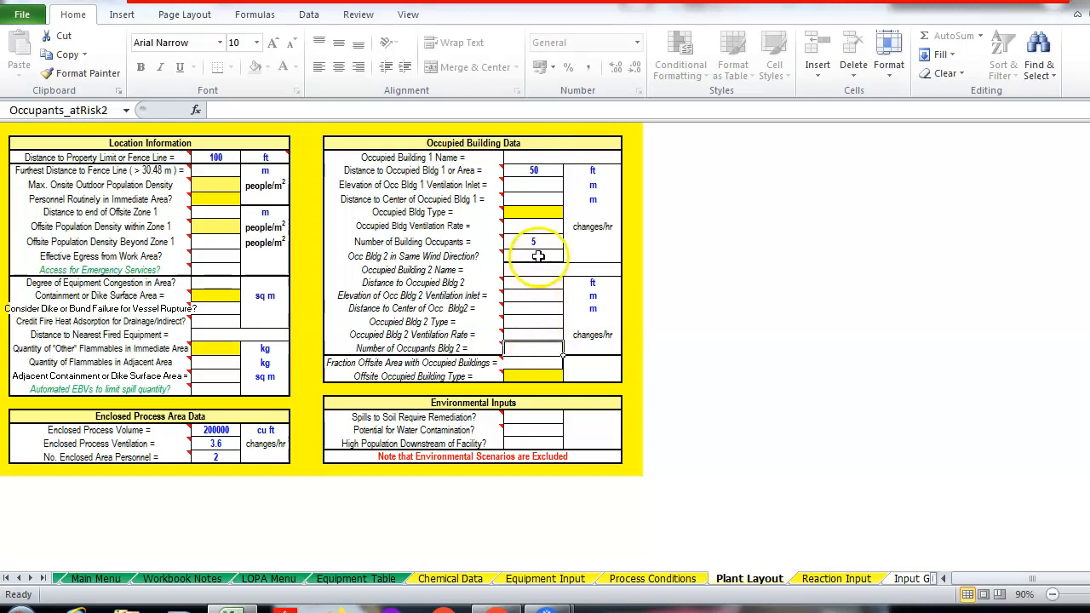
{"action": "left_click", "coordinate": [539, 256]}
{"action": "left_click", "coordinate": [569, 258]}
{"action": "left_click", "coordinate": [529, 277]}
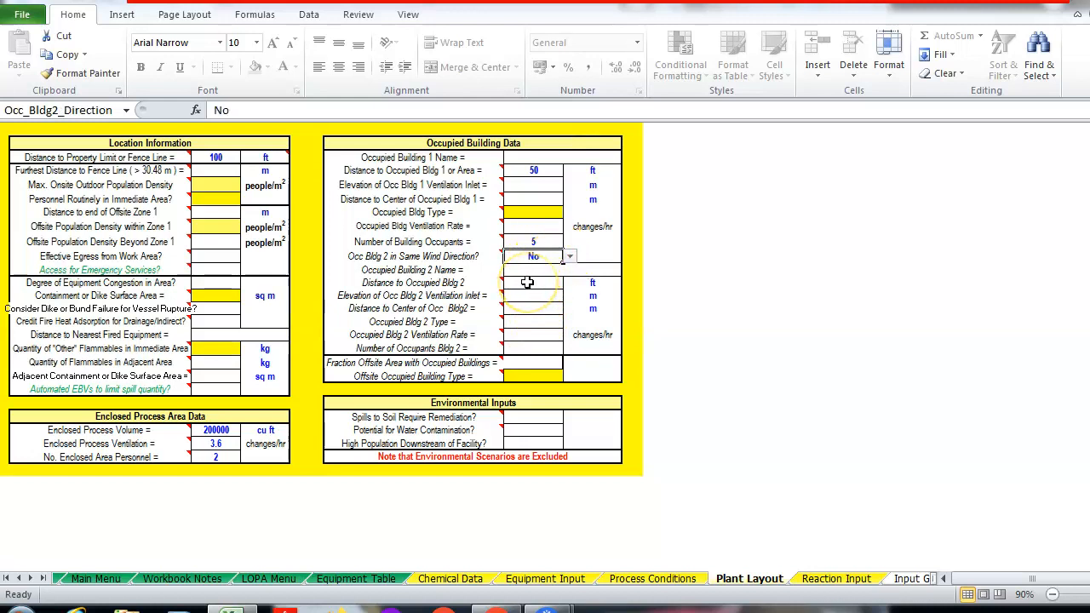
Add 'Building 2' at 150 ft with 10 occupants
{"action": "left_click", "coordinate": [529, 270]}
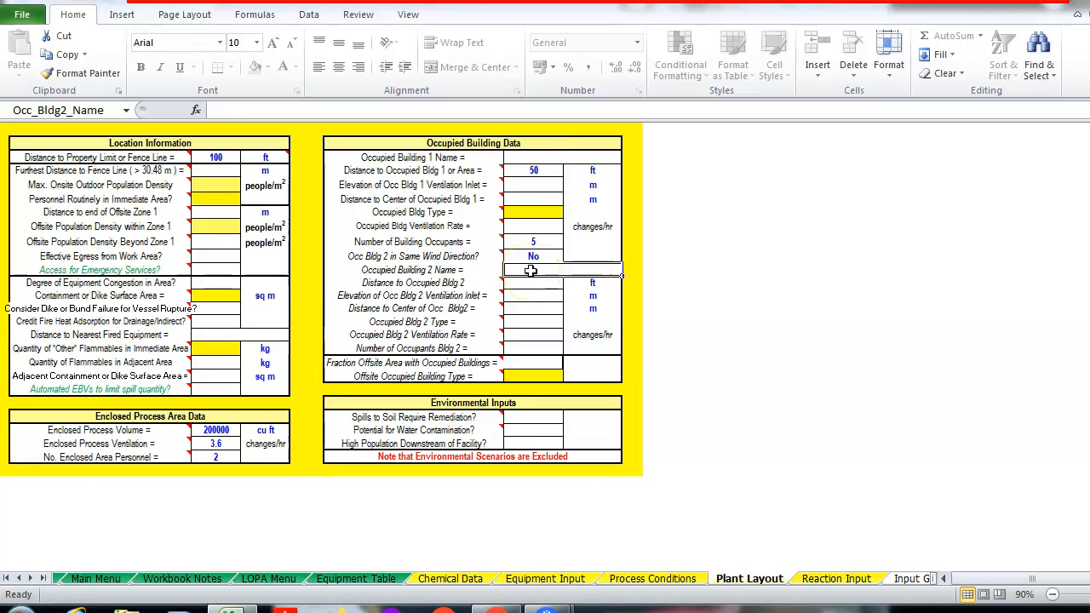
{"action": "type", "text": "Building 2"}
{"action": "left_click", "coordinate": [556, 304]}
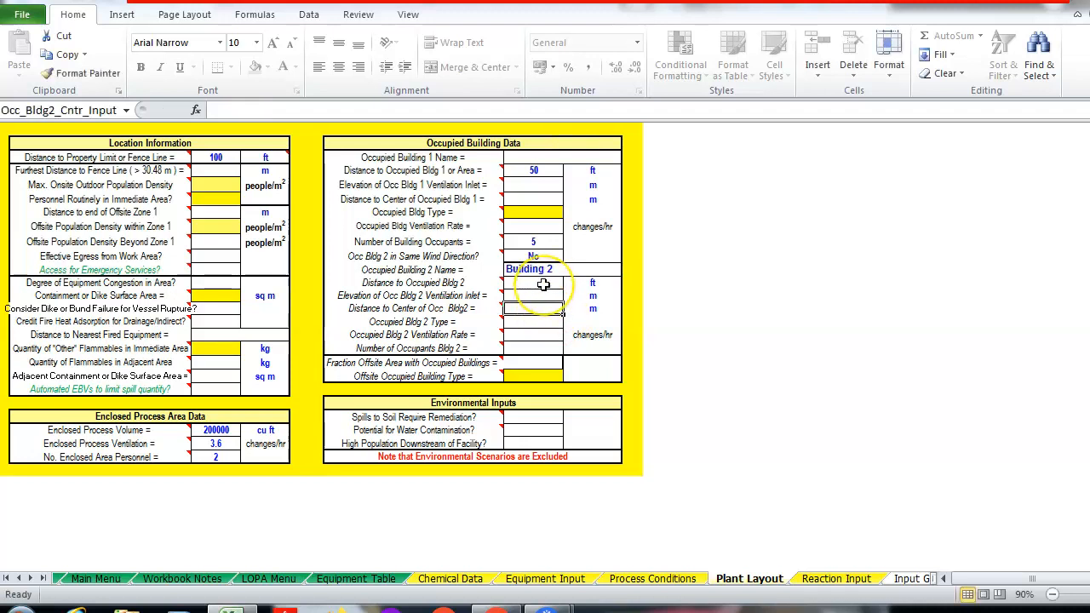
{"action": "left_click", "coordinate": [543, 283]}
{"action": "type", "text": "150"}
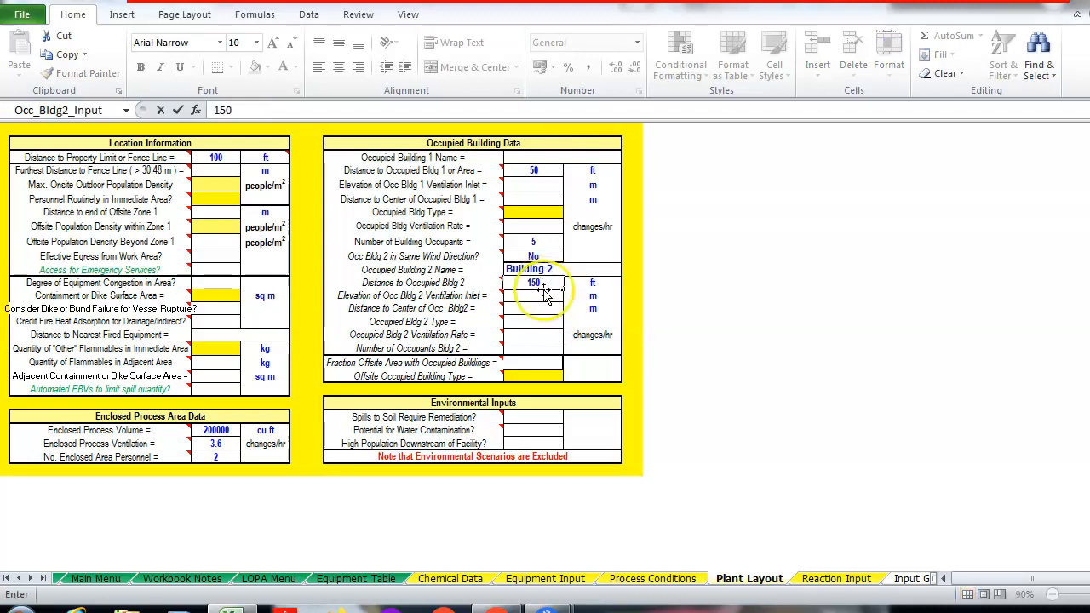
{"action": "left_click", "coordinate": [539, 333]}
{"action": "left_click", "coordinate": [538, 343]}
{"action": "left_click", "coordinate": [535, 350]}
{"action": "type", "text": "10"}
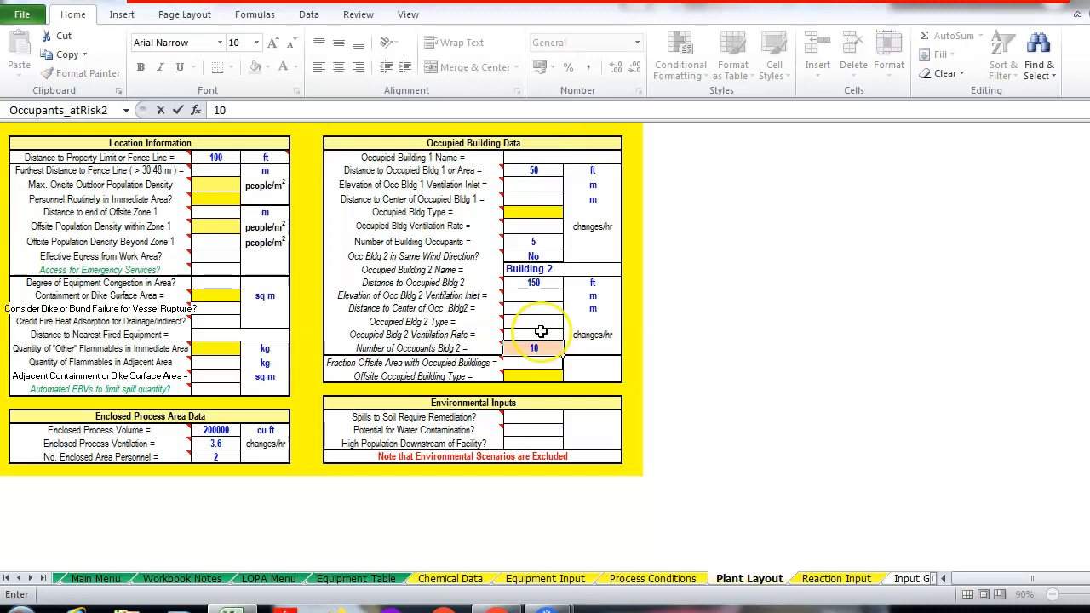
{"action": "left_click", "coordinate": [540, 325]}
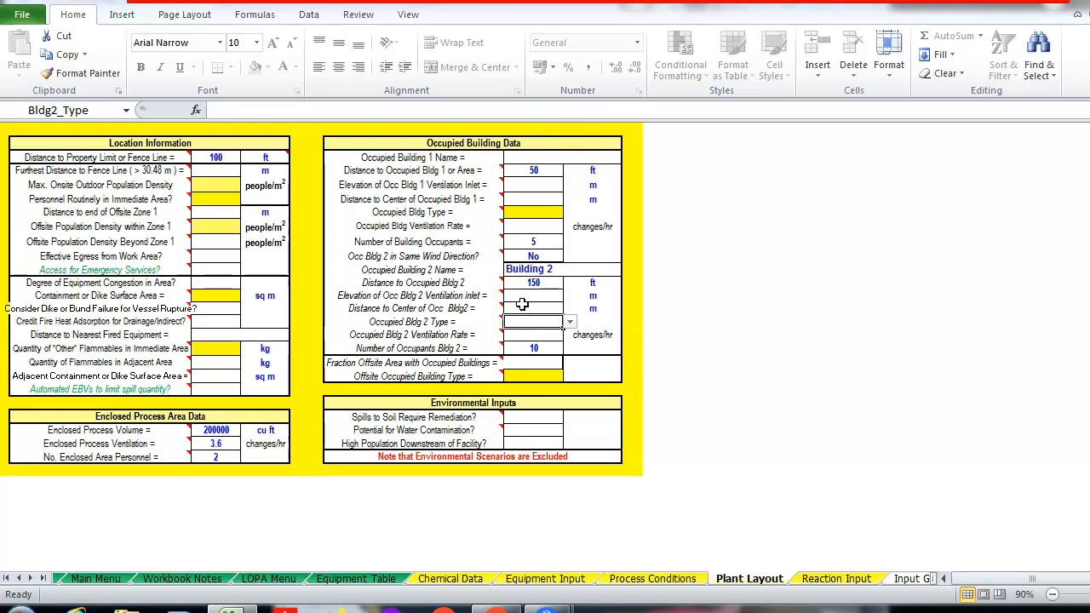
Save the plant layout to the equipment table, overwriting the existing entry
{"action": "scroll", "coordinate": [562, 326], "scroll_direction": "up", "scroll_amount": 3}
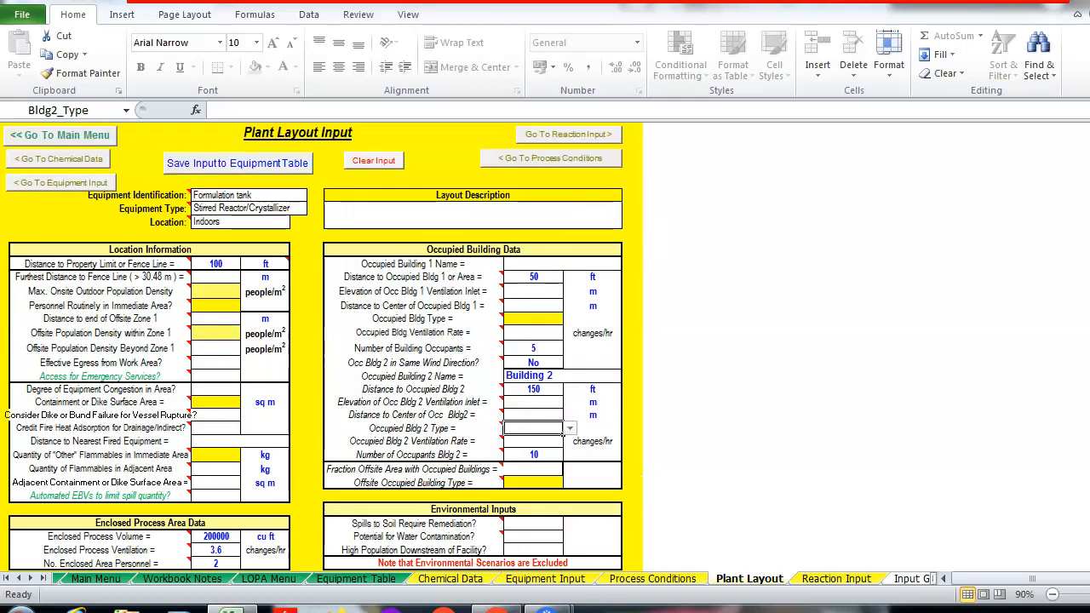
{"action": "left_click", "coordinate": [235, 167]}
{"action": "left_click", "coordinate": [587, 362]}
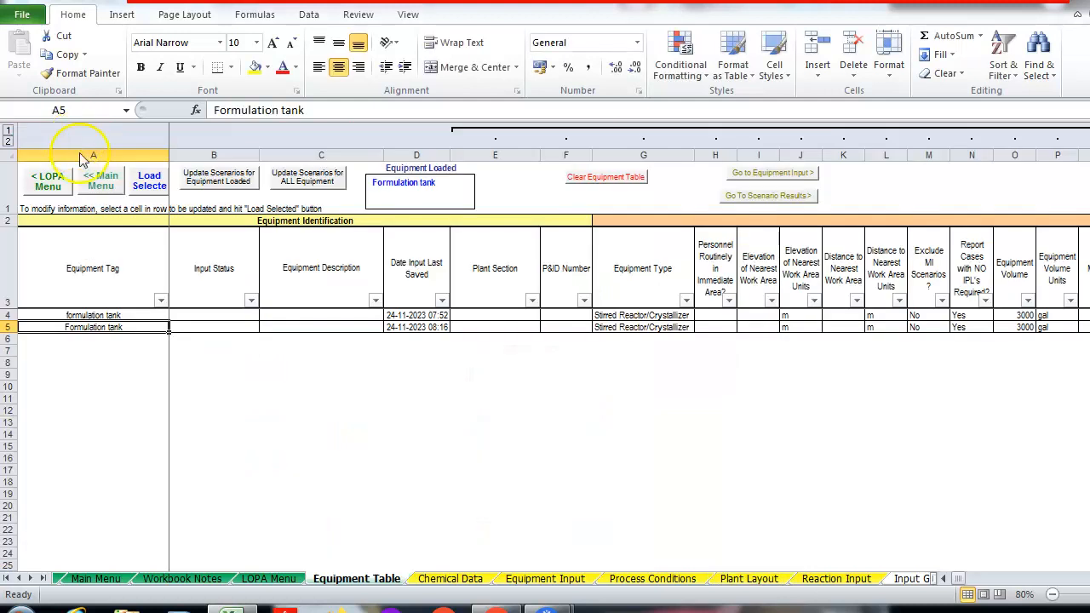
View the Fire & Explosion Index / Chemical Exposure Index report, then go back to the RAST Main Menu
{"action": "left_click", "coordinate": [101, 181]}
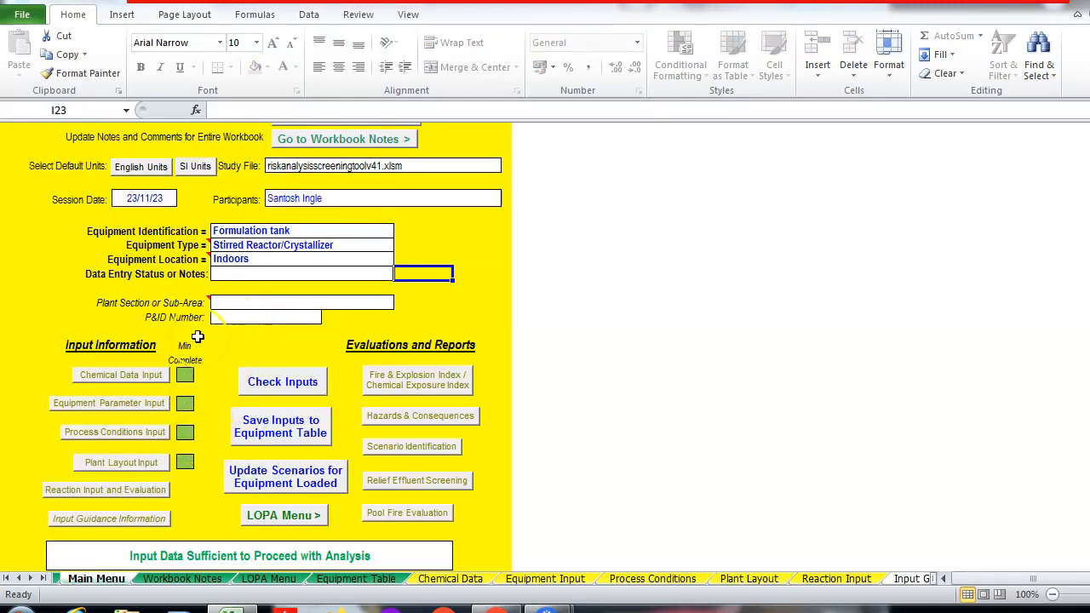
{"action": "left_click", "coordinate": [405, 390]}
{"action": "left_click", "coordinate": [405, 390]}
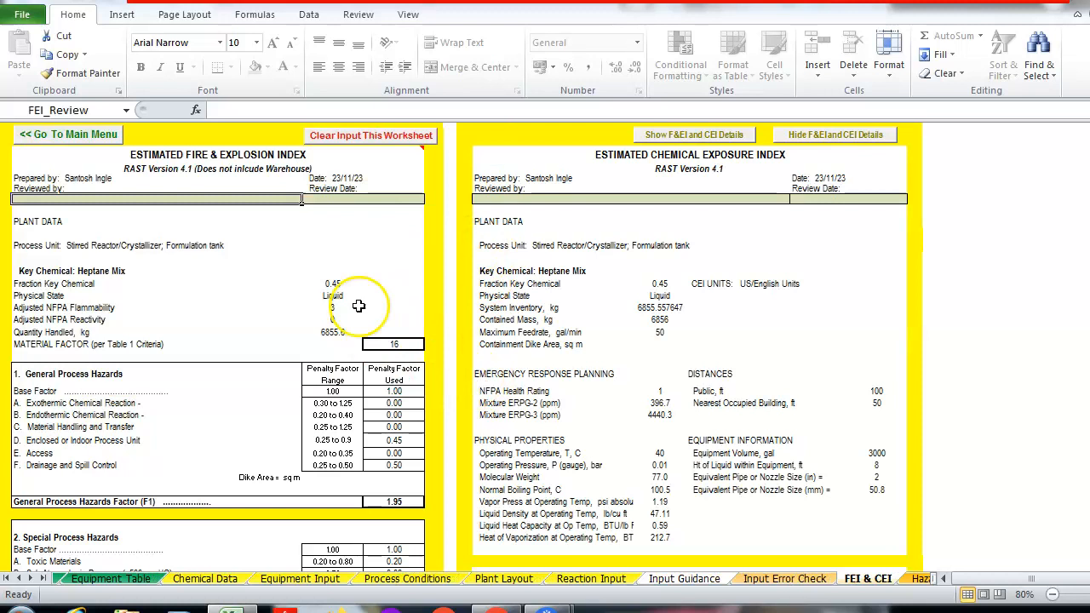
{"action": "left_click", "coordinate": [81, 135]}
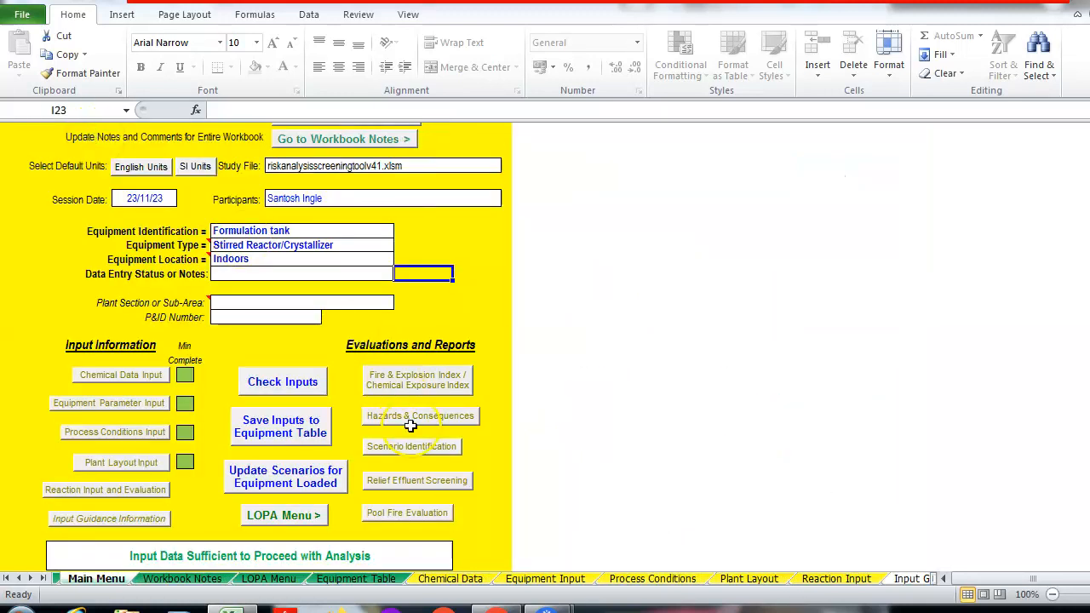
{"action": "left_click", "coordinate": [419, 417]}
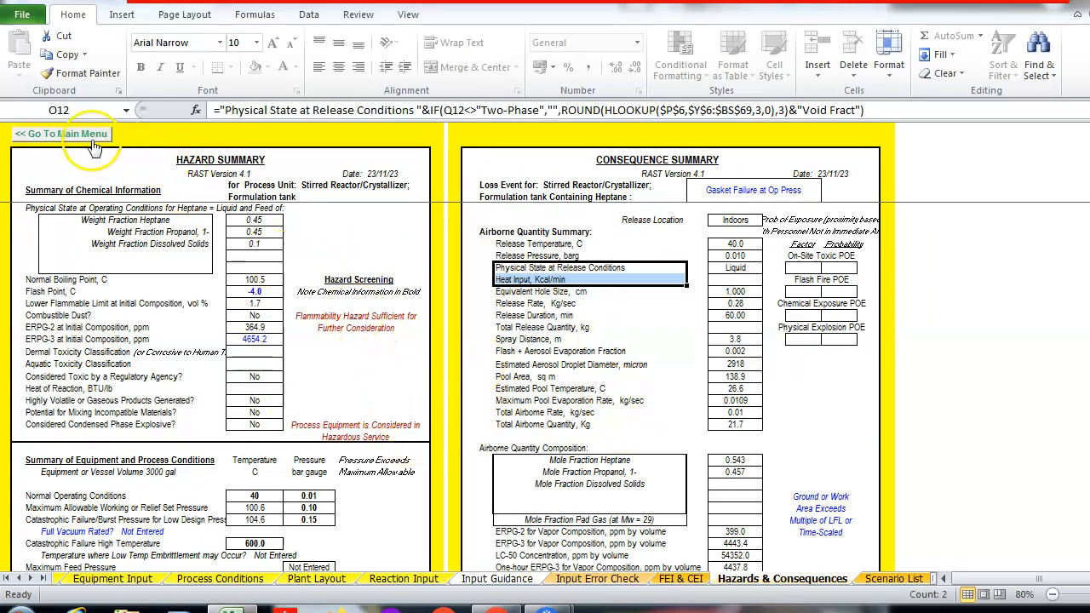
{"action": "left_click", "coordinate": [62, 133]}
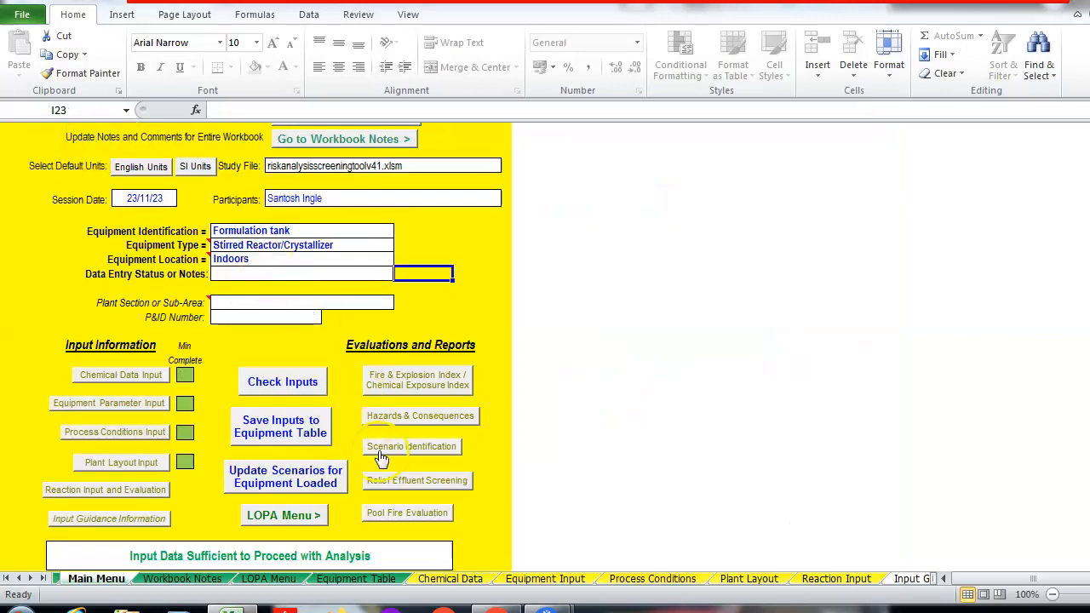
{"action": "left_click", "coordinate": [380, 447]}
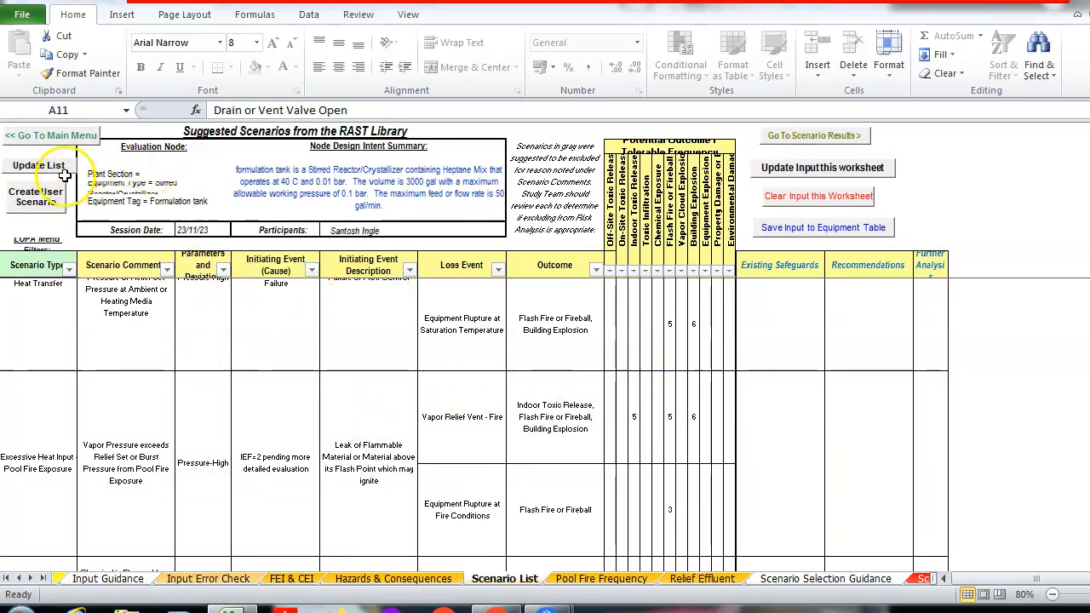
{"action": "left_click", "coordinate": [70, 136]}
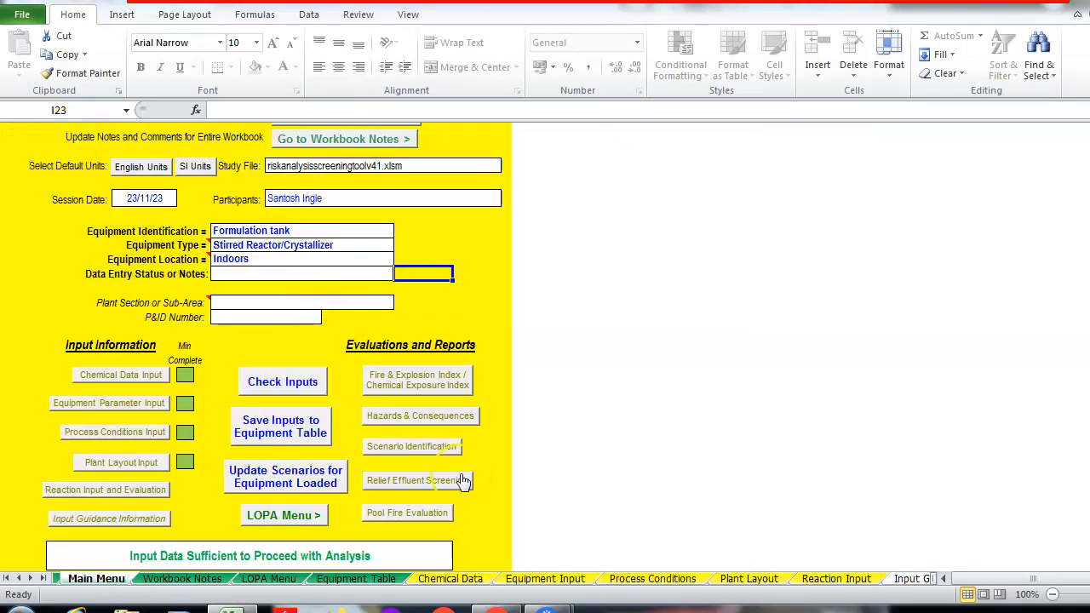
{"action": "left_click", "coordinate": [438, 484]}
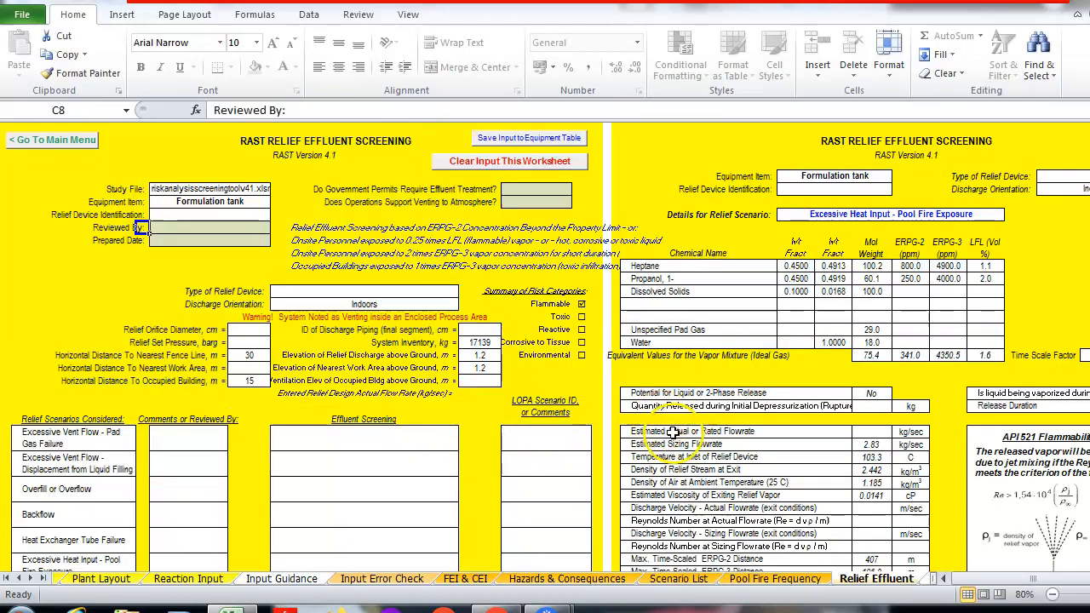
{"action": "left_click", "coordinate": [51, 140]}
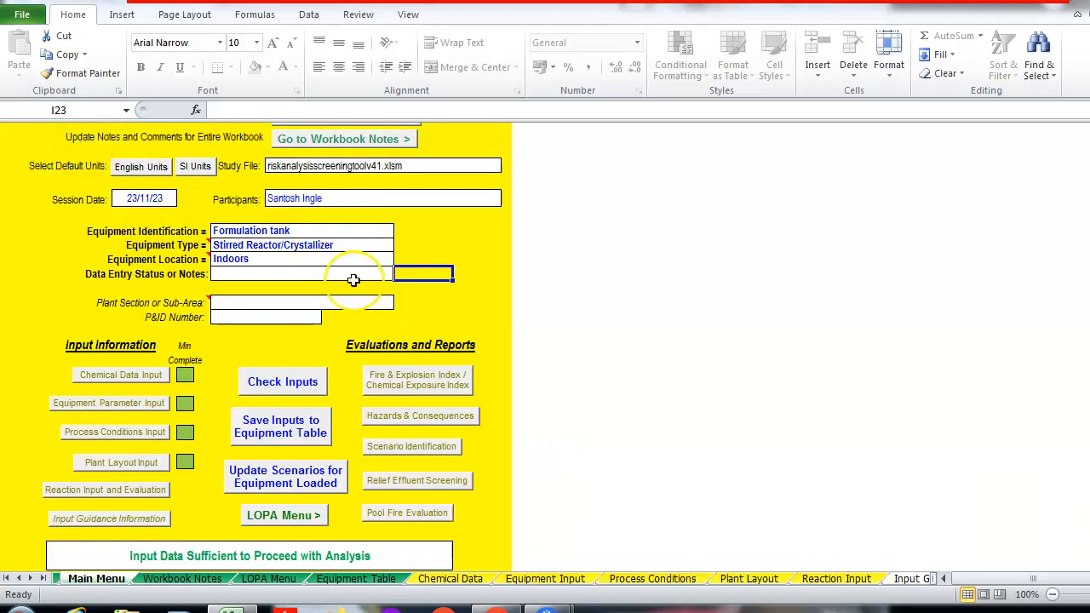